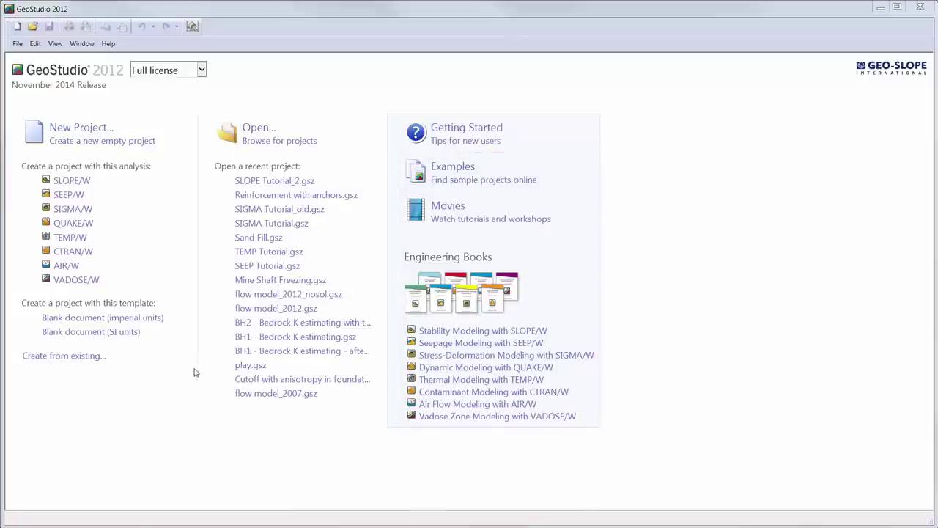
Step: Create a new project with SI factory defaults and title it 'SIGMA/W Tutorial'
{"action": "left_click", "coordinate": [136, 139]}
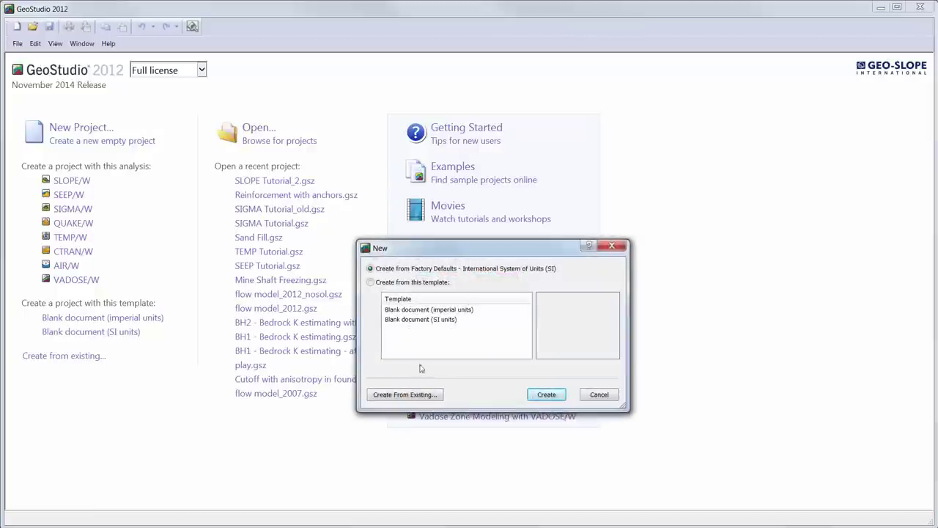
{"action": "left_click", "coordinate": [546, 395]}
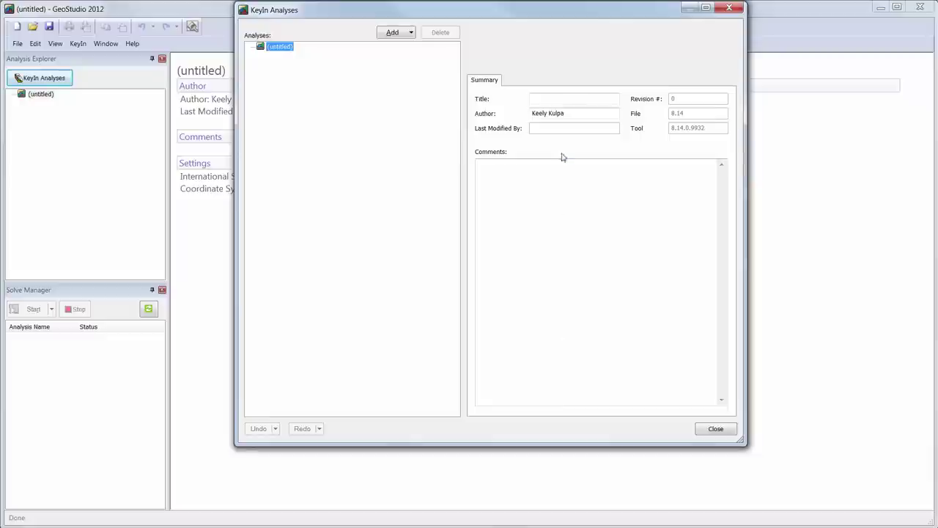
{"action": "left_click", "coordinate": [563, 99]}
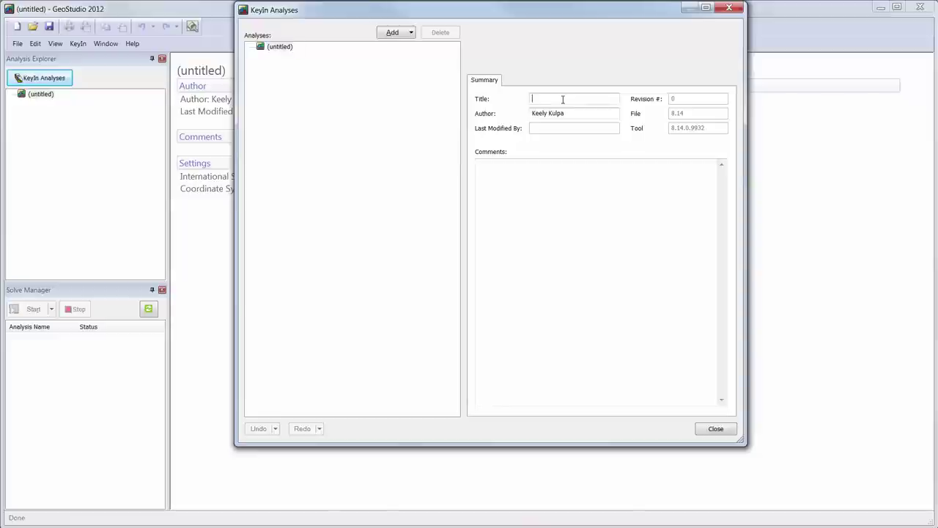
{"action": "type", "text": "SIGMA/W Tutorial"}
Step: Add a SIGMA/W Load/Deformation analysis named 'Tank Load'
{"action": "left_click", "coordinate": [411, 31]}
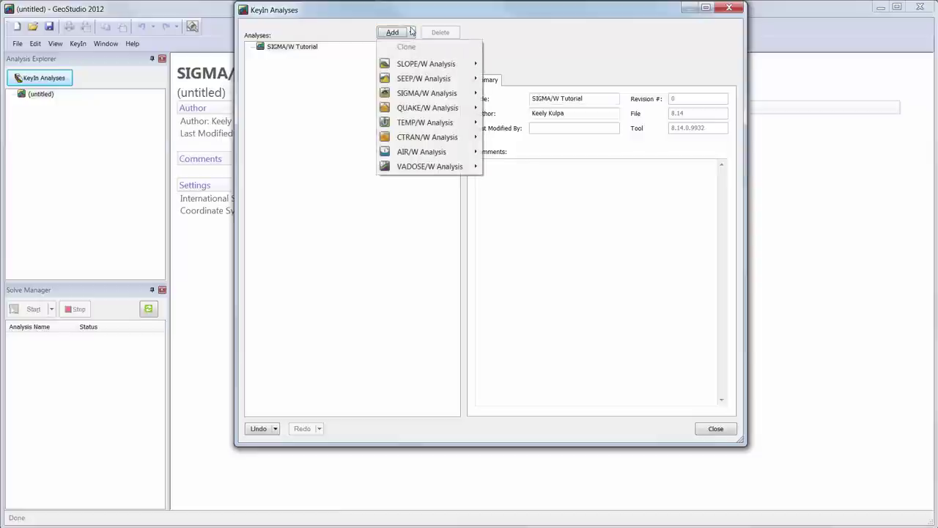
{"action": "mouse_move", "coordinate": [419, 96]}
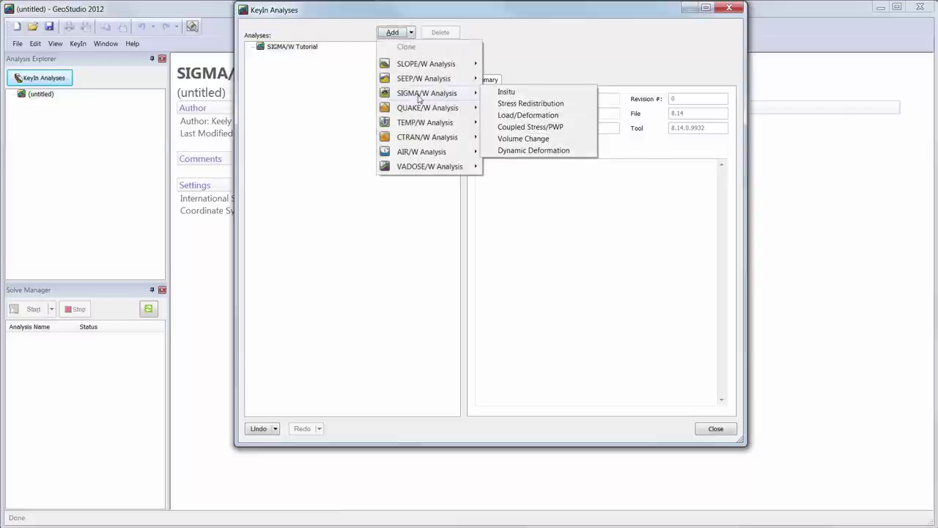
{"action": "left_click", "coordinate": [557, 116]}
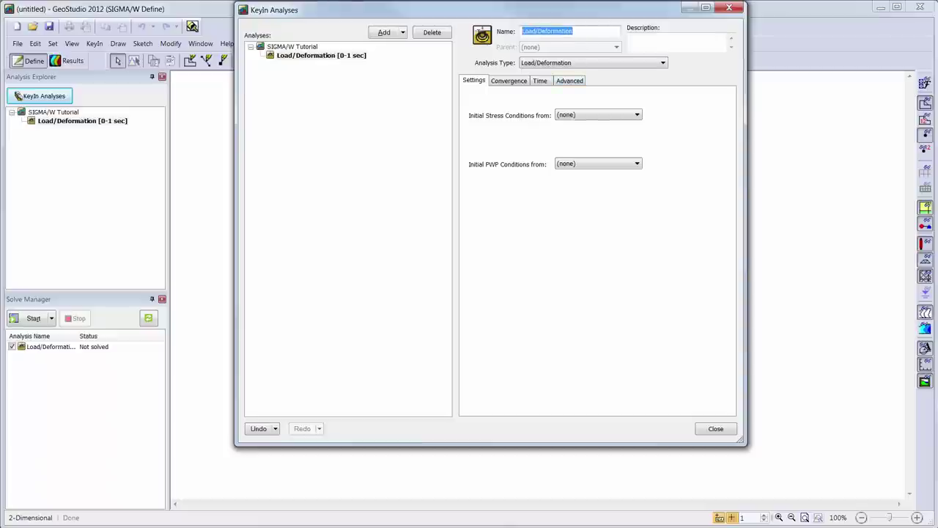
{"action": "type", "text": "Tank Load"}
{"action": "left_click", "coordinate": [663, 63]}
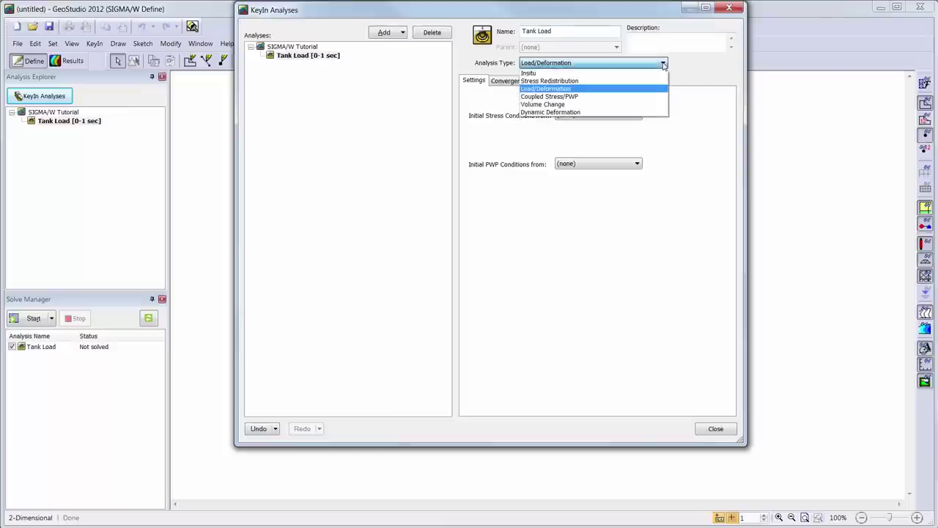
{"action": "left_click", "coordinate": [663, 64]}
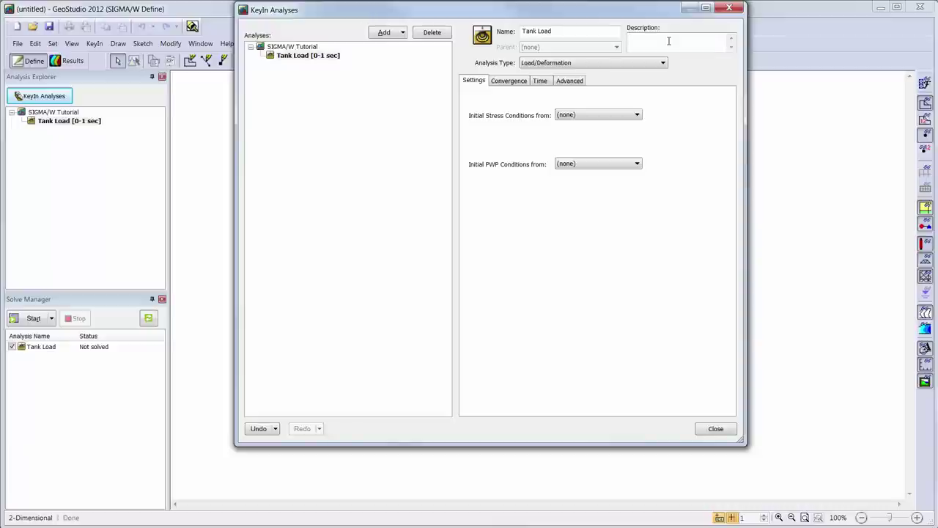
Step: Describe it as 'Learning to use SIGMA/W' with no initial stress or pore-water pressure conditions
{"action": "type", "text": "Learning to use SIGMA/W"}
{"action": "left_click", "coordinate": [635, 114]}
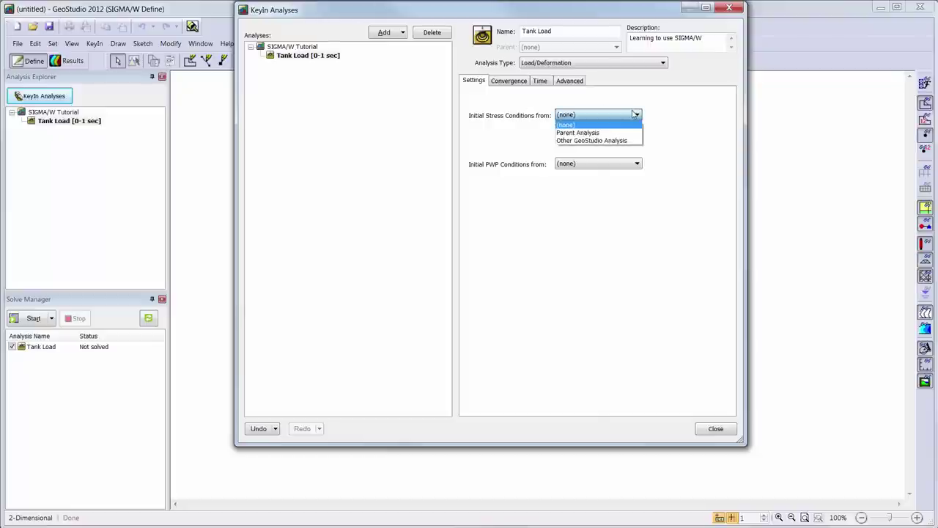
{"action": "left_click", "coordinate": [635, 114]}
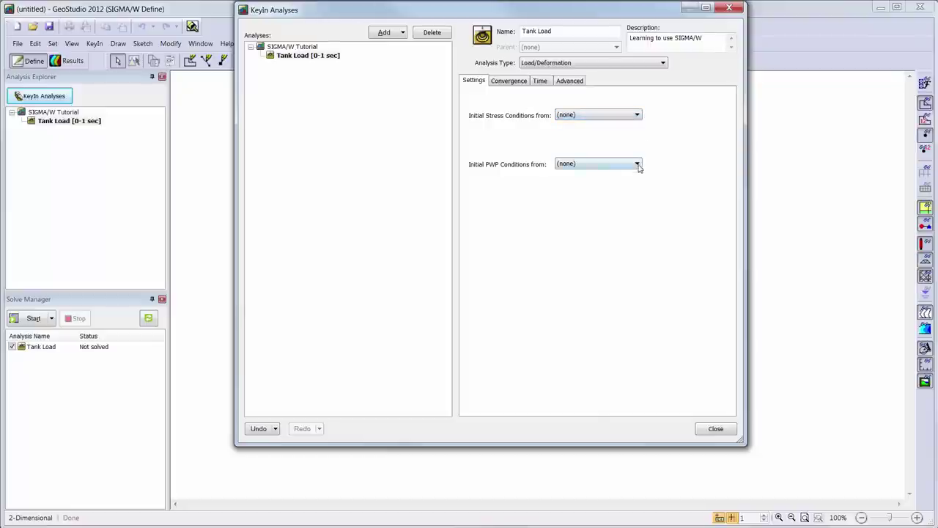
{"action": "left_click", "coordinate": [637, 164]}
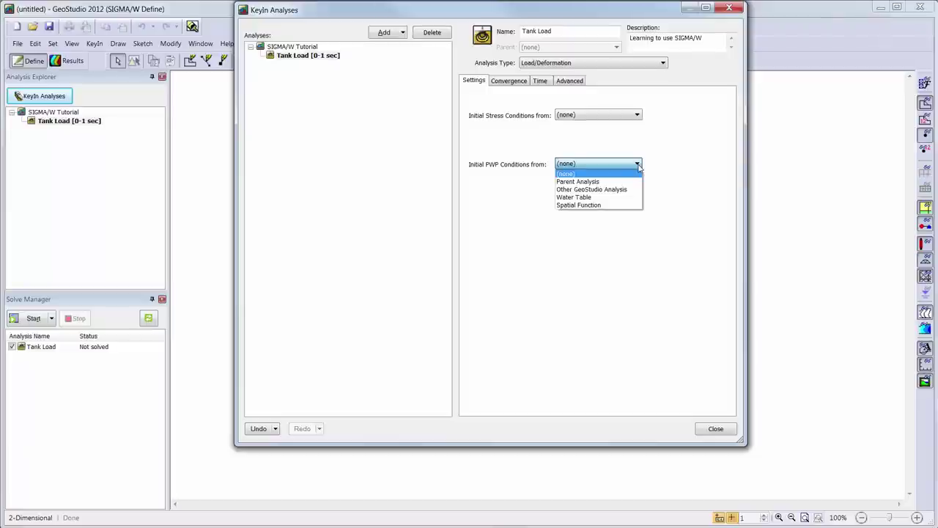
{"action": "left_click", "coordinate": [637, 164]}
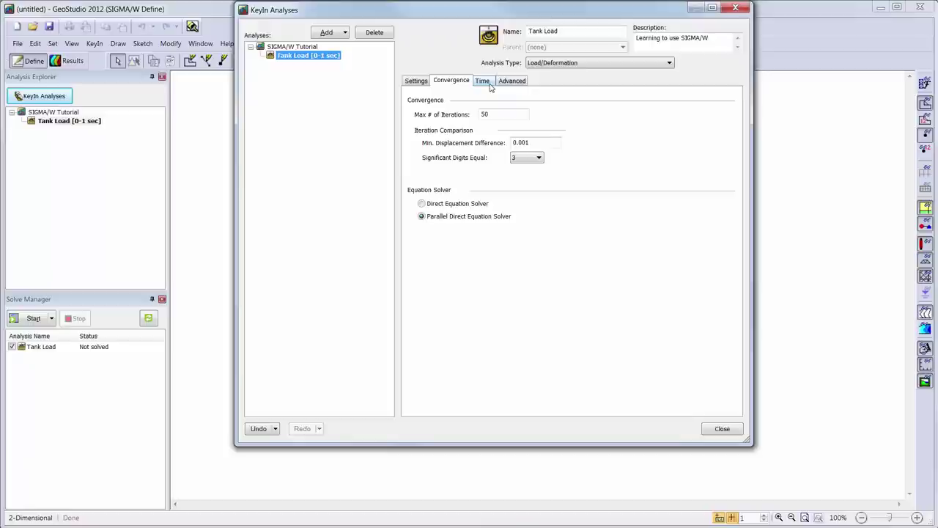
Step: Review the default Time and Advanced settings of Tank Load, then close the analysis setup
{"action": "left_click", "coordinate": [489, 83]}
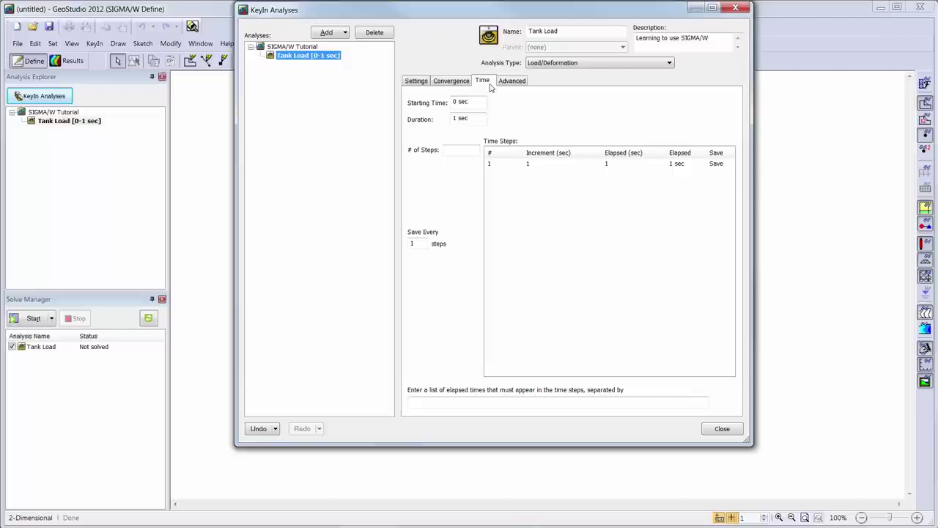
{"action": "left_click", "coordinate": [514, 82]}
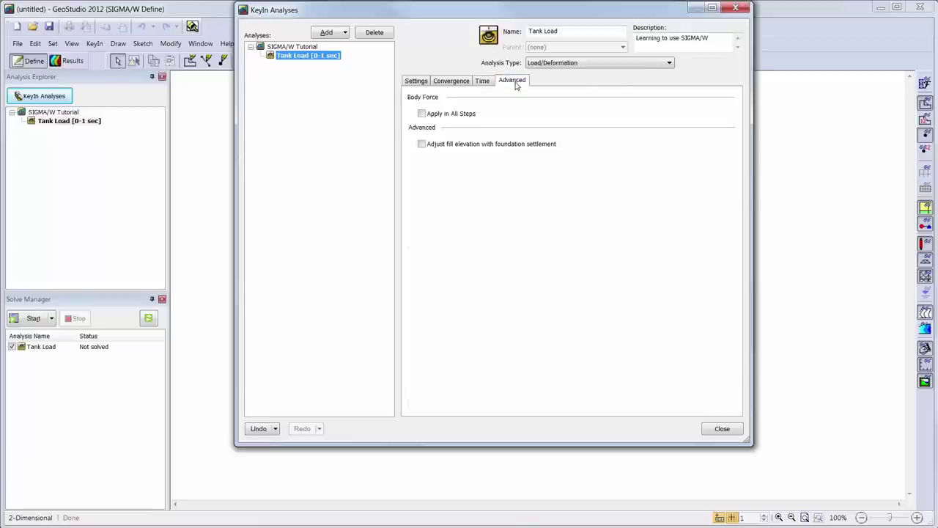
{"action": "left_click", "coordinate": [723, 429]}
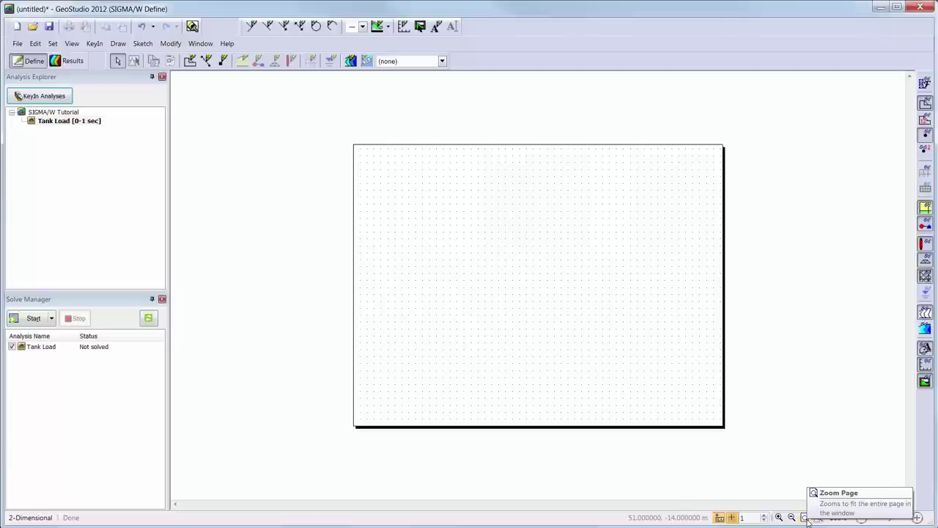
Step: Zoom to fit the whole blank dotted drawing page in the window
{"action": "left_click", "coordinate": [805, 518]}
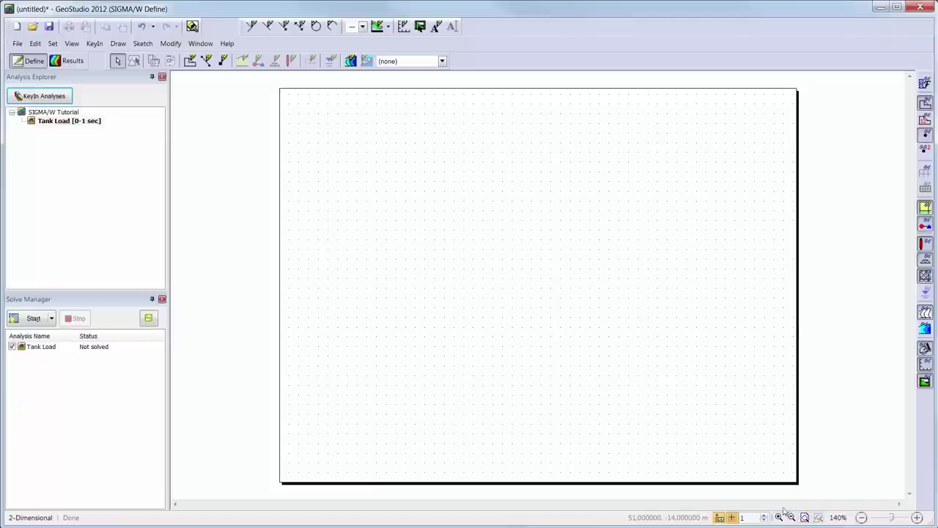
Step: Open Units and Scale settings, keeping metric units with time in seconds
{"action": "left_click", "coordinate": [54, 44]}
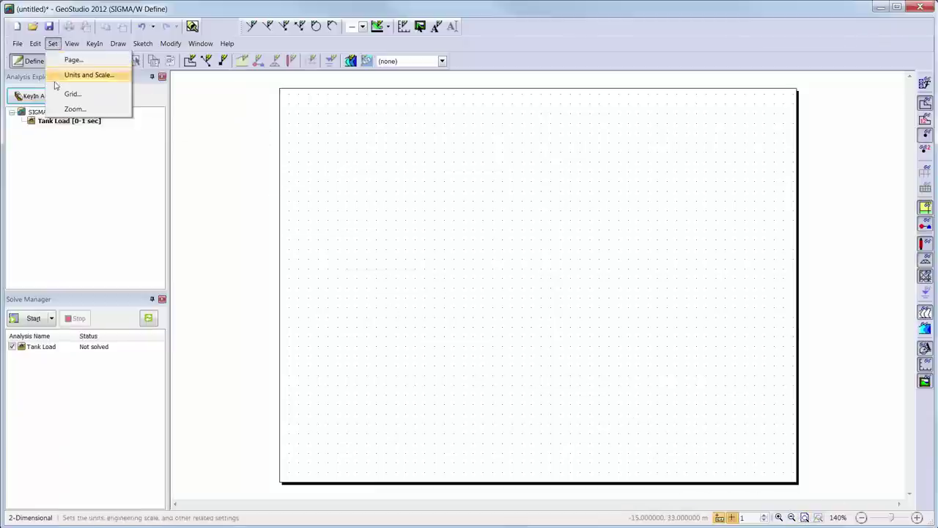
{"action": "left_click", "coordinate": [59, 78]}
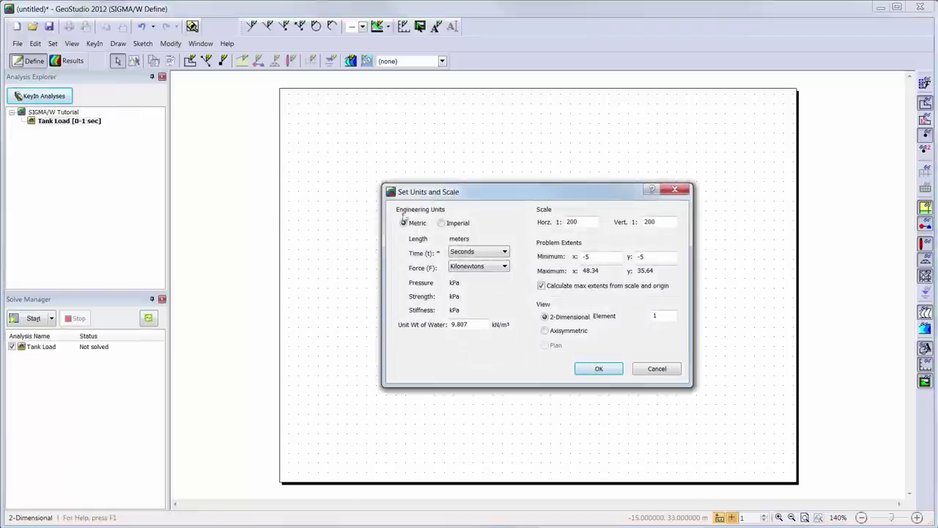
{"action": "left_click", "coordinate": [505, 252]}
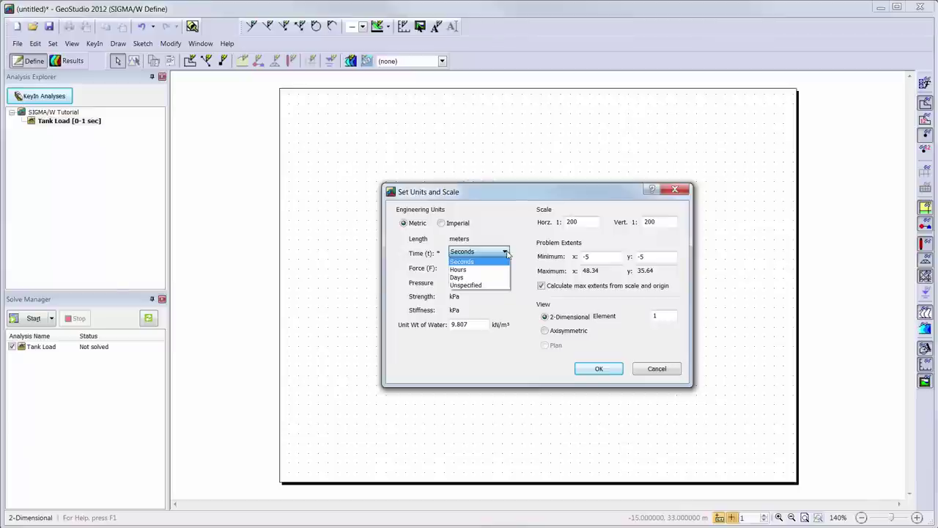
{"action": "left_click", "coordinate": [505, 252]}
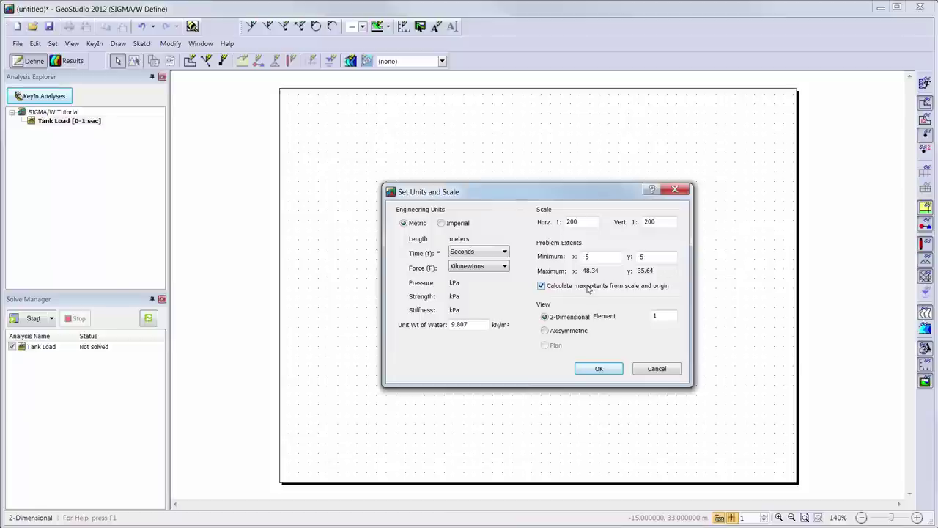
Step: Turn off automatic max extents and set extents x -8 to 40, y -6 to 30
{"action": "left_click", "coordinate": [587, 288]}
{"action": "left_click_drag", "start_coordinate": [601, 271], "coordinate": [522, 265]}
{"action": "type", "text": "40"}
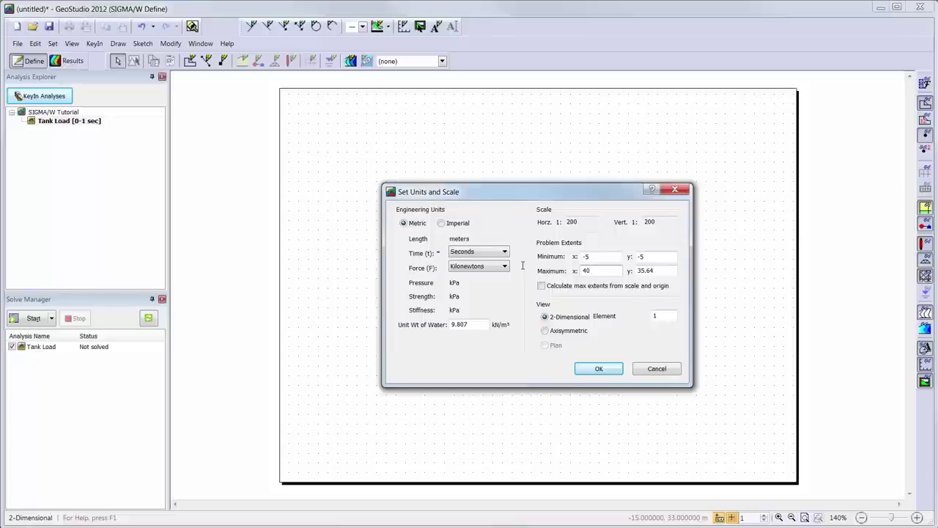
{"action": "key", "text": "Tab"}
{"action": "type", "text": "30"}
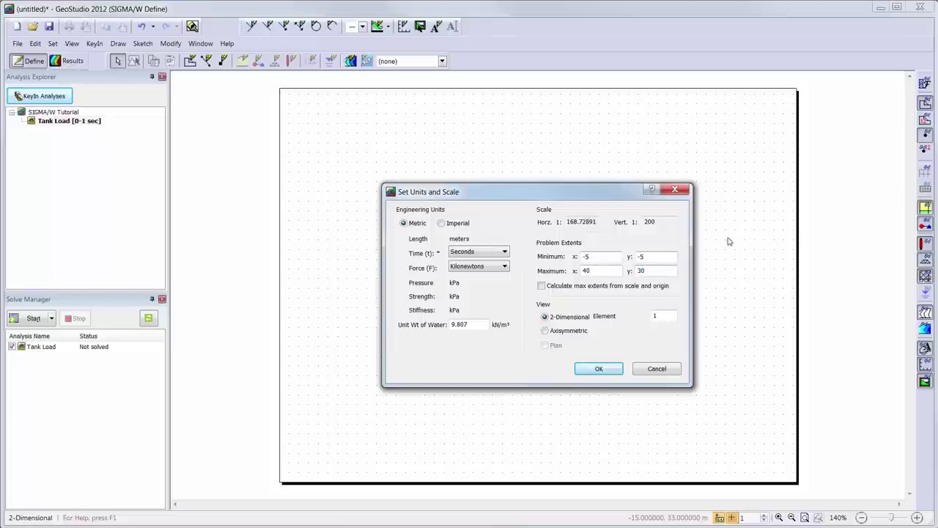
{"action": "left_click", "coordinate": [608, 259]}
{"action": "key", "text": "BackSpace"}
{"action": "type", "text": "8"}
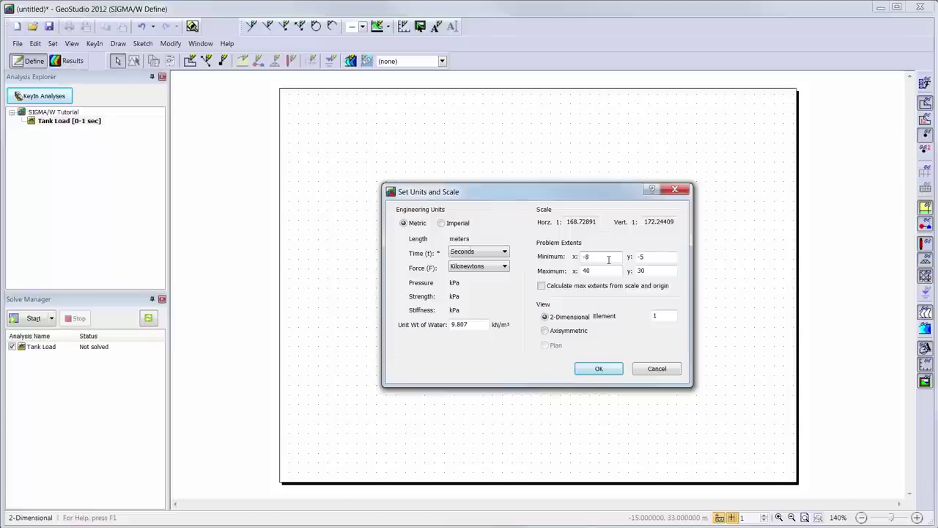
{"action": "key", "text": "Tab"}
{"action": "type", "text": "-6"}
{"action": "key", "text": "Tab"}
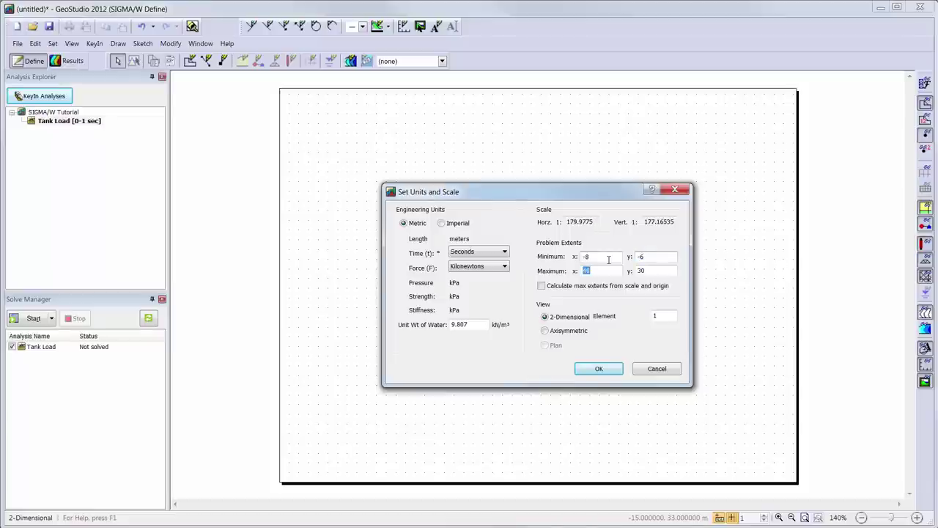
Step: Set horizontal and vertical scales to 1:200 with maximum extents recalculated automatically
{"action": "left_click", "coordinate": [642, 287]}
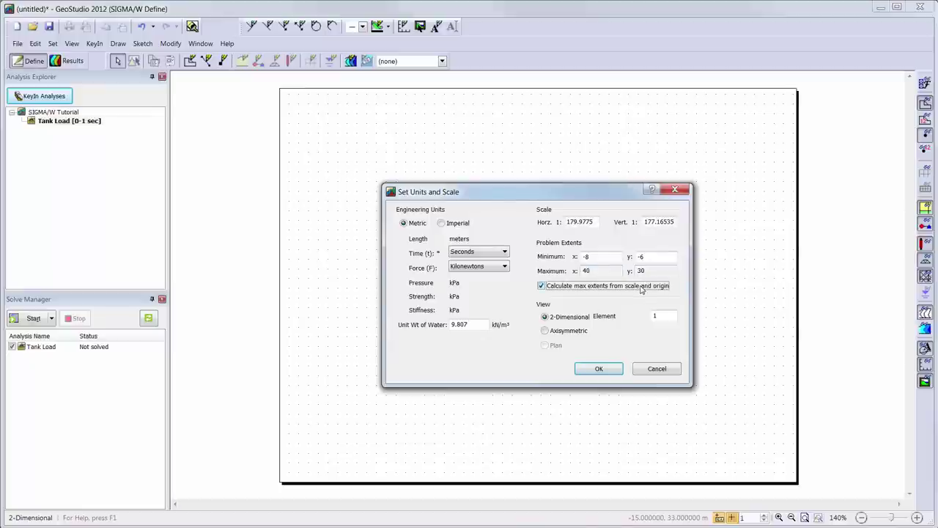
{"action": "left_click_drag", "start_coordinate": [596, 225], "coordinate": [438, 224]}
{"action": "type", "text": "200"}
{"action": "key", "text": "Tab"}
{"action": "type", "text": "200"}
{"action": "key", "text": "Tab"}
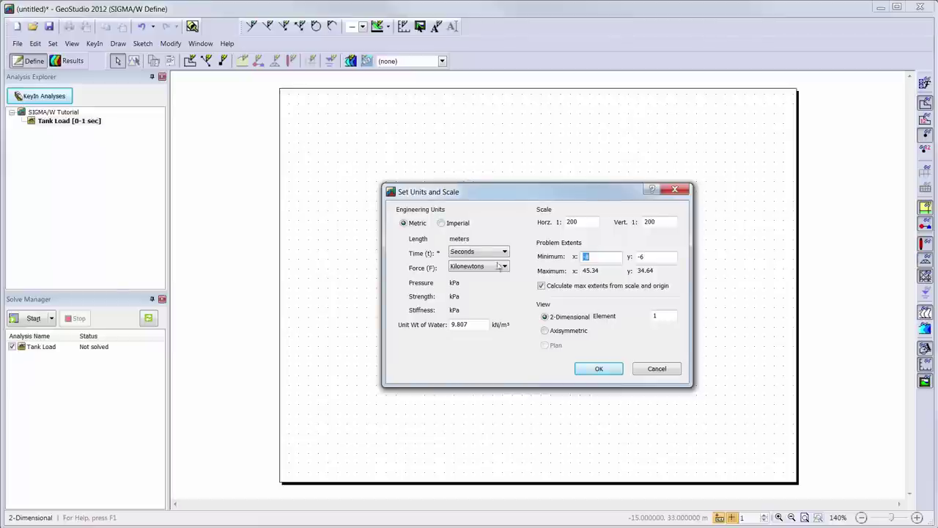
Step: Make the model axisymmetric with a 57.2957° central angle and apply the settings
{"action": "left_click", "coordinate": [545, 332]}
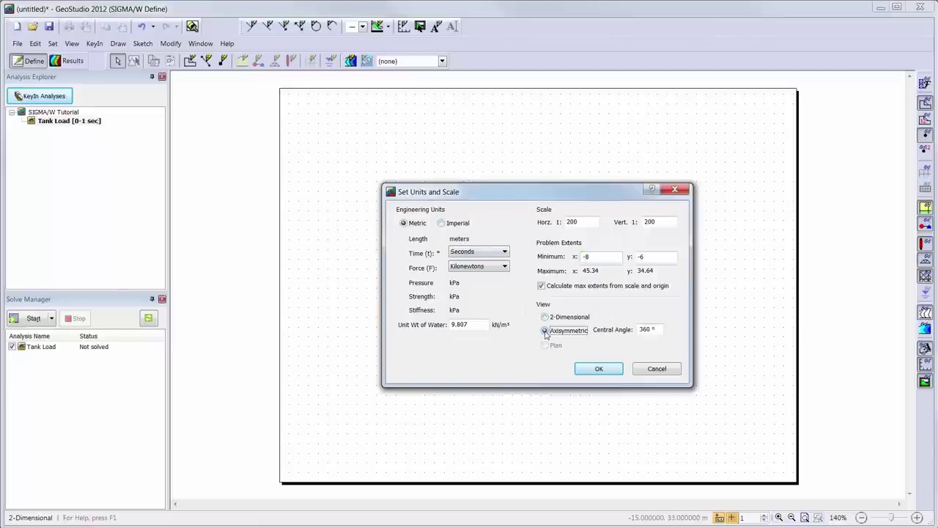
{"action": "left_click_drag", "start_coordinate": [657, 331], "coordinate": [632, 327]}
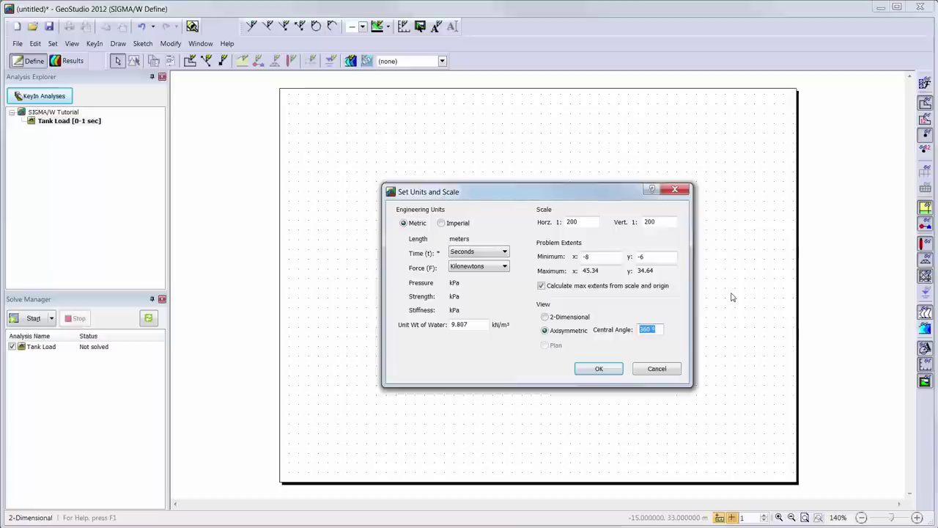
{"action": "type", "text": "57.2957"}
{"action": "left_click", "coordinate": [597, 371]}
{"action": "left_click", "coordinate": [598, 370]}
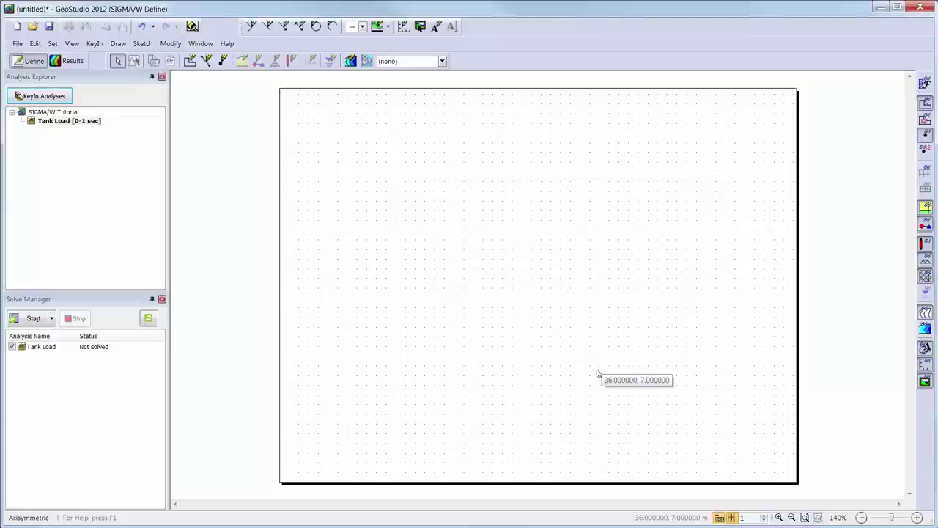
Step: In Grid settings, leave the 1 m grid displayed with snap-to-grid on, then close
{"action": "left_click", "coordinate": [53, 44]}
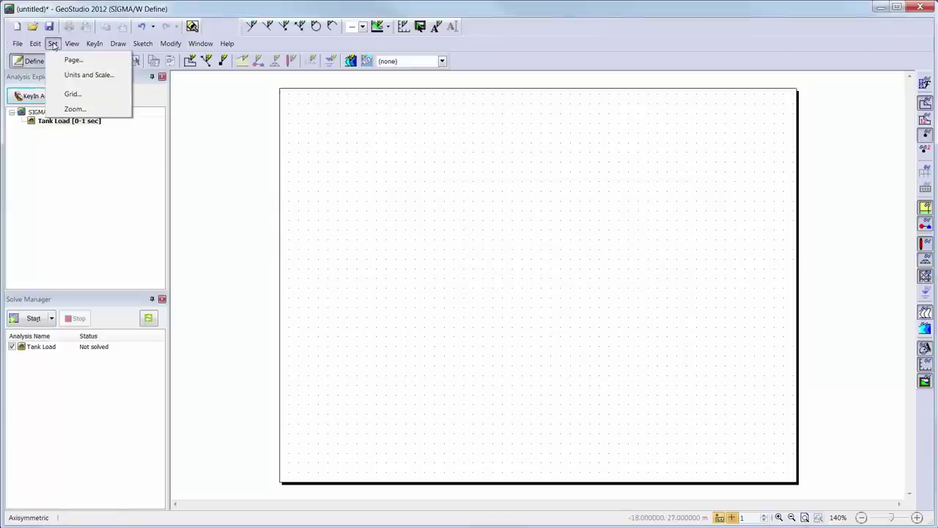
{"action": "left_click", "coordinate": [71, 94]}
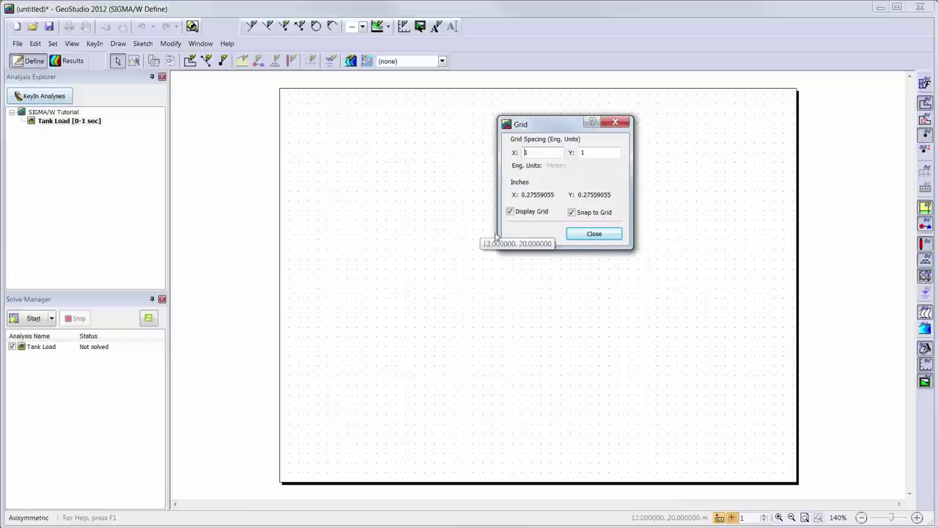
{"action": "left_click", "coordinate": [510, 212]}
{"action": "left_click", "coordinate": [510, 212]}
{"action": "left_click", "coordinate": [572, 211]}
{"action": "left_click", "coordinate": [571, 211]}
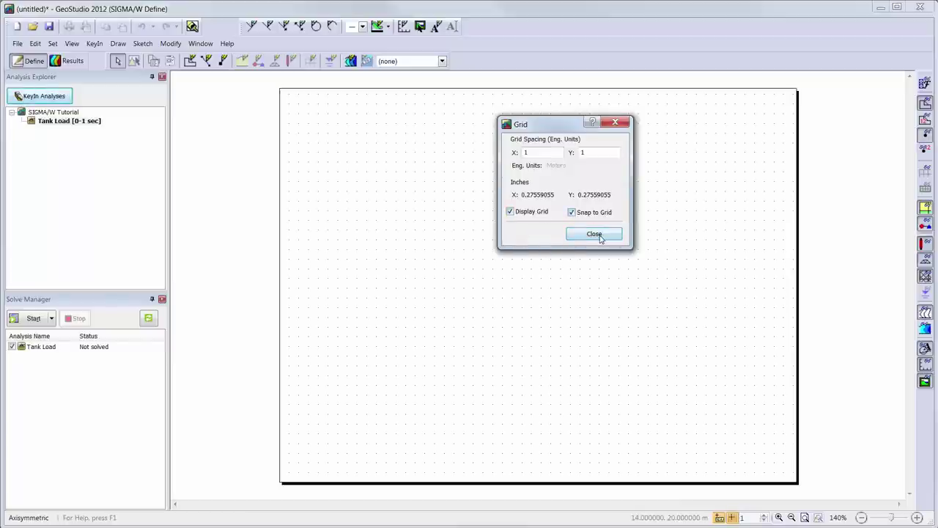
{"action": "left_click", "coordinate": [595, 234]}
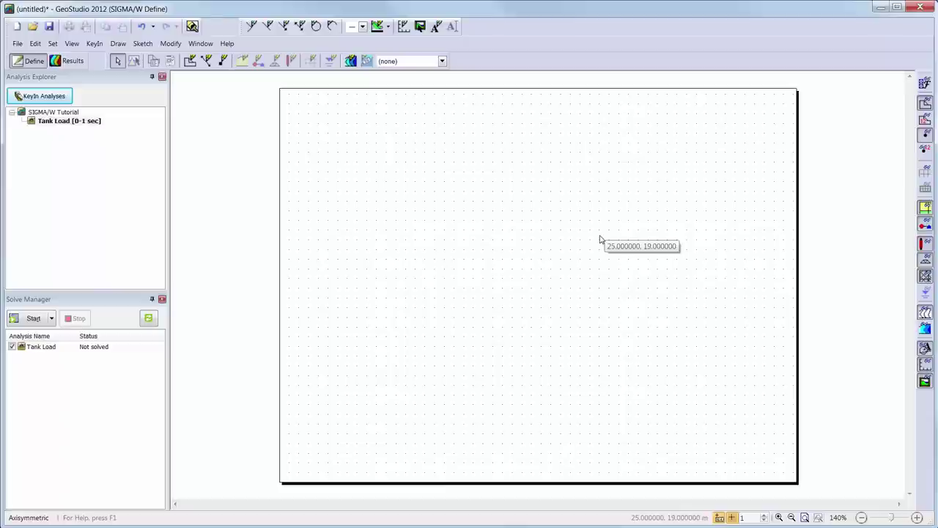
Step: Sketch axes titled 'Elevation (m)' and 'Radial Distance (m)'
{"action": "left_click", "coordinate": [141, 44]}
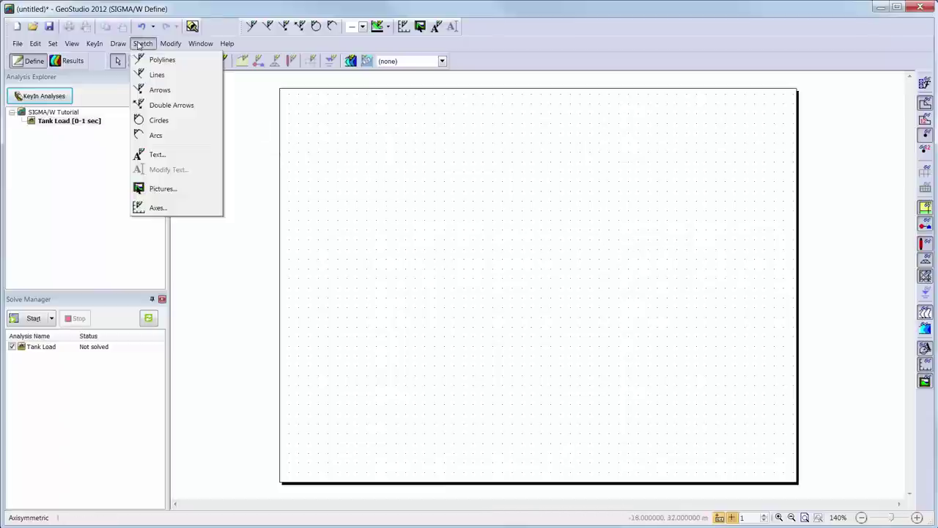
{"action": "left_click", "coordinate": [158, 208]}
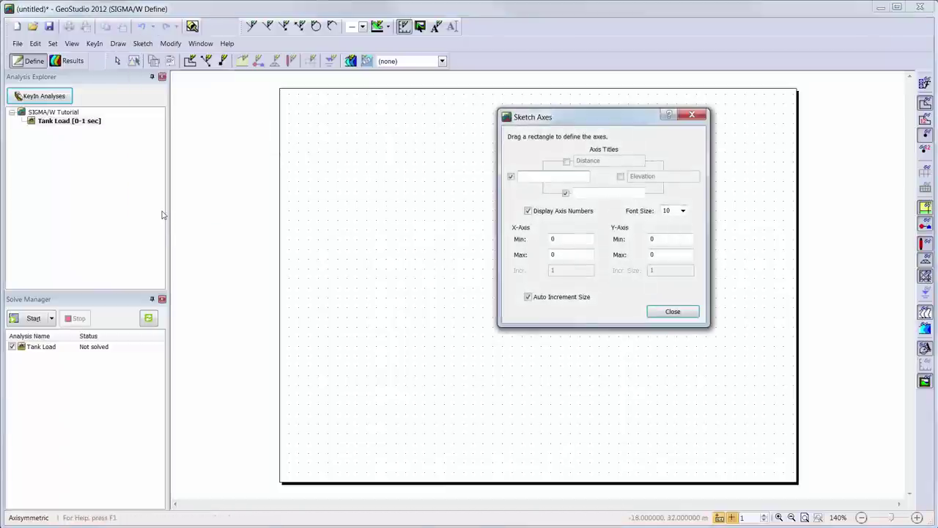
{"action": "type", "text": "Ele"}
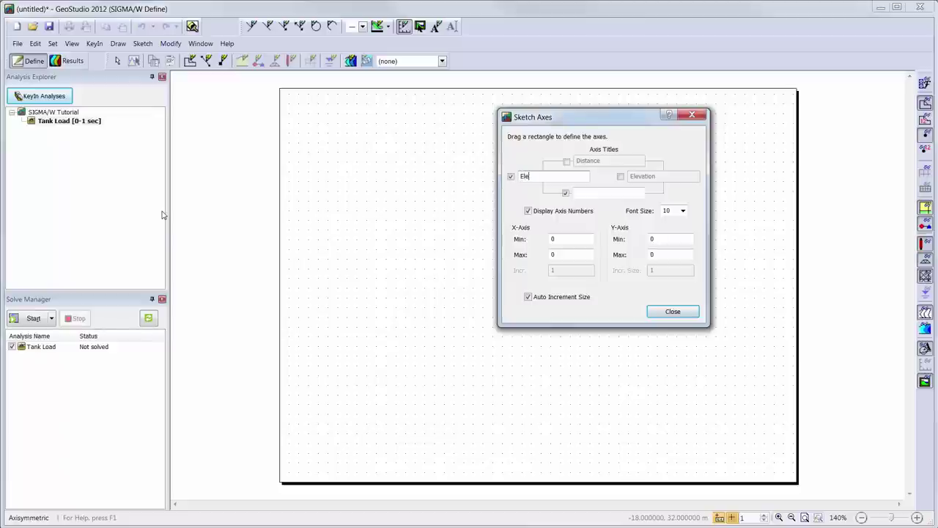
{"action": "type", "text": "vation (n"}
{"action": "left_click", "coordinate": [613, 192]}
{"action": "type", "text": "Radial Di"}
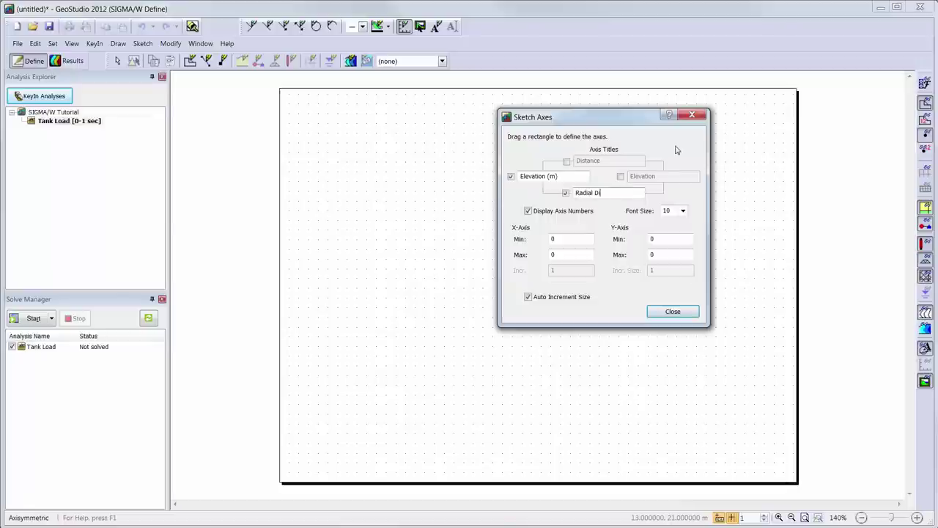
{"action": "type", "text": "stance (m)"}
Step: Set axis ranges x -5 to 40 and y -2 to 15, with manual increments 5 and 2
{"action": "double_click", "coordinate": [576, 255]}
{"action": "double_click", "coordinate": [571, 240]}
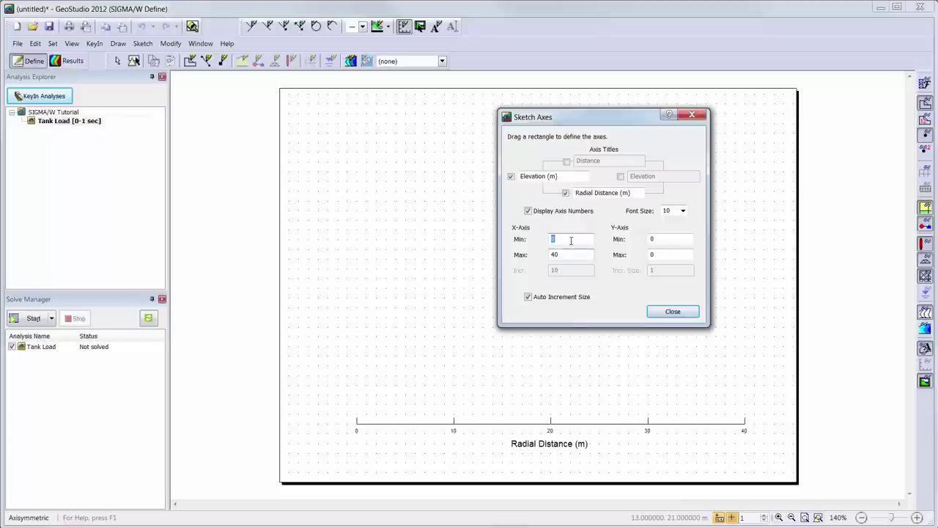
{"action": "type", "text": "-5"}
{"action": "double_click", "coordinate": [684, 238]}
{"action": "type", "text": "-2"}
{"action": "double_click", "coordinate": [686, 255]}
{"action": "type", "text": "15"}
{"action": "left_click", "coordinate": [554, 297]}
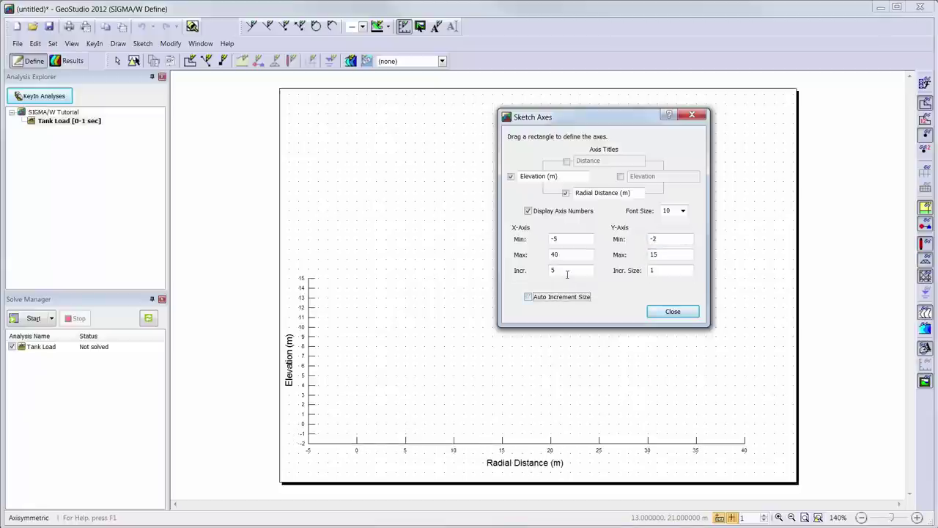
{"action": "left_click", "coordinate": [566, 272]}
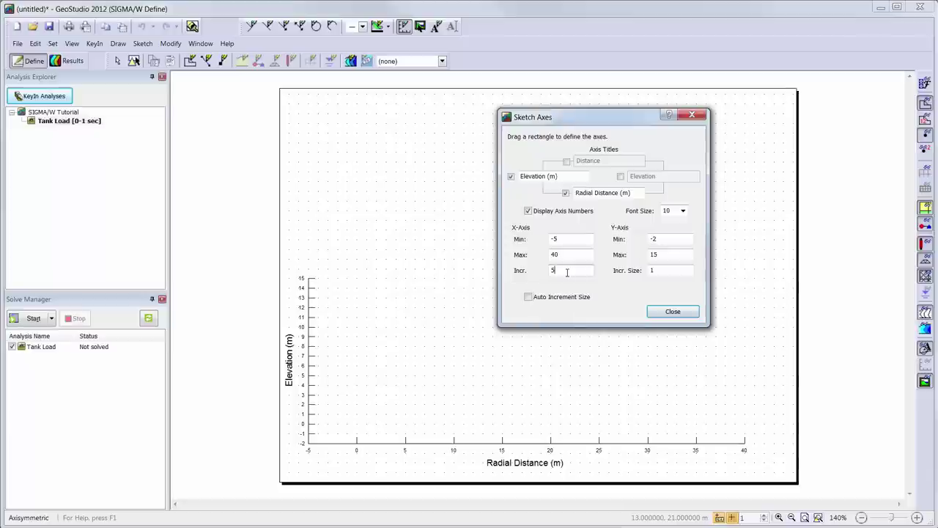
{"action": "double_click", "coordinate": [655, 270]}
{"action": "type", "text": "2"}
{"action": "left_click", "coordinate": [686, 256]}
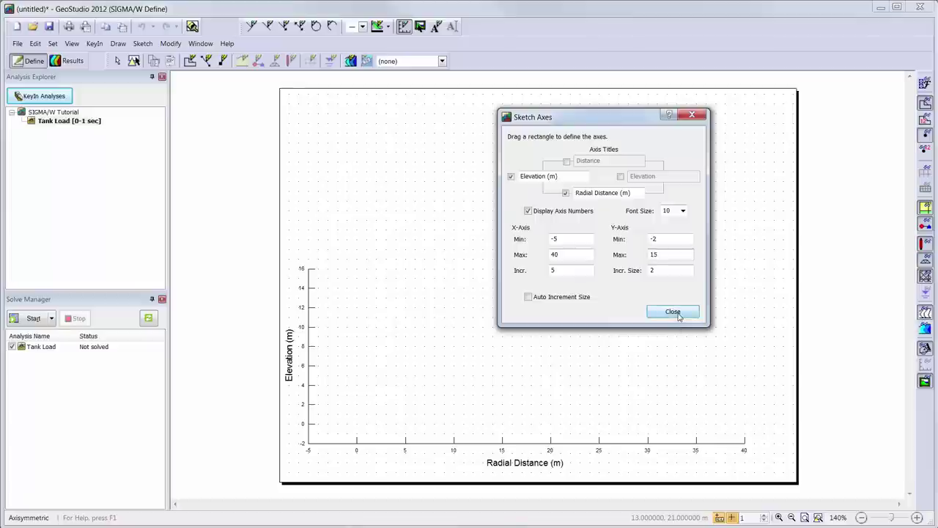
{"action": "left_click", "coordinate": [678, 316]}
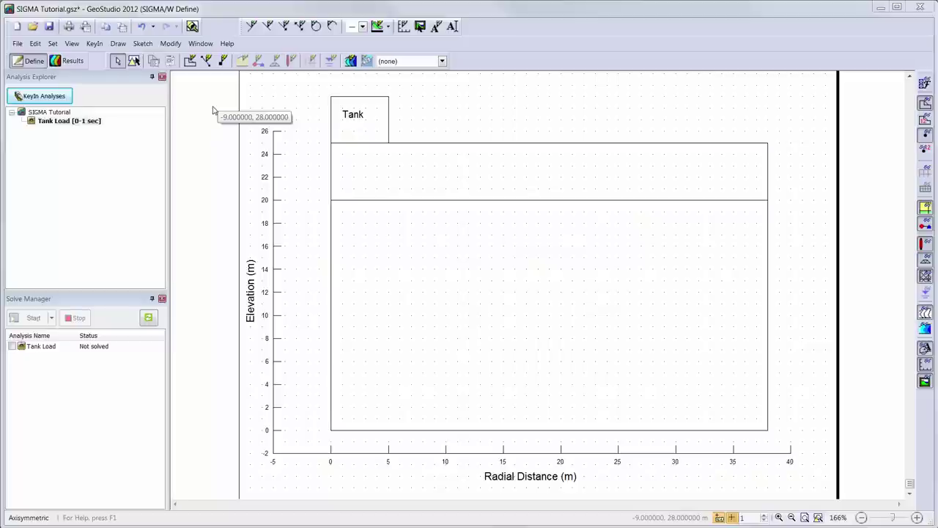
Step: Draw the two regions from 0 to 10 m radially: 0–20 m and 20–25 m elevation
{"action": "left_click", "coordinate": [190, 63]}
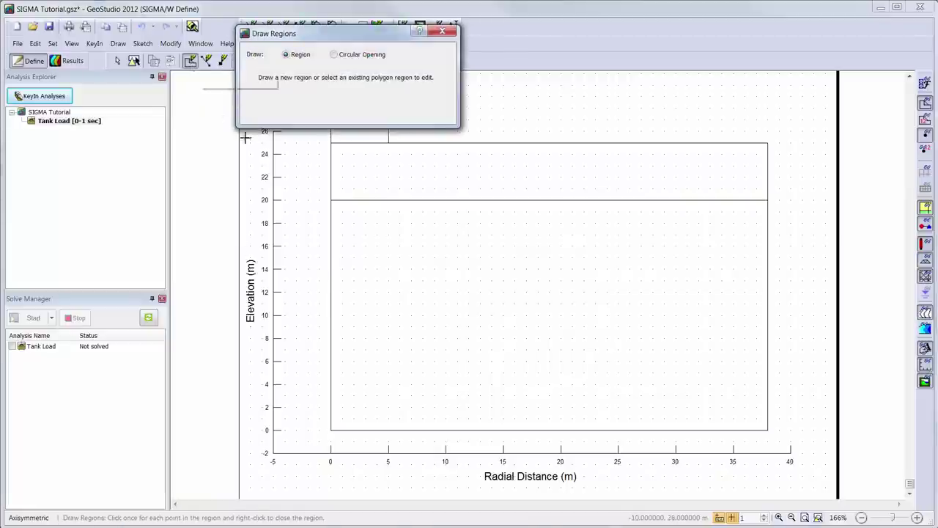
{"action": "left_click", "coordinate": [331, 200]}
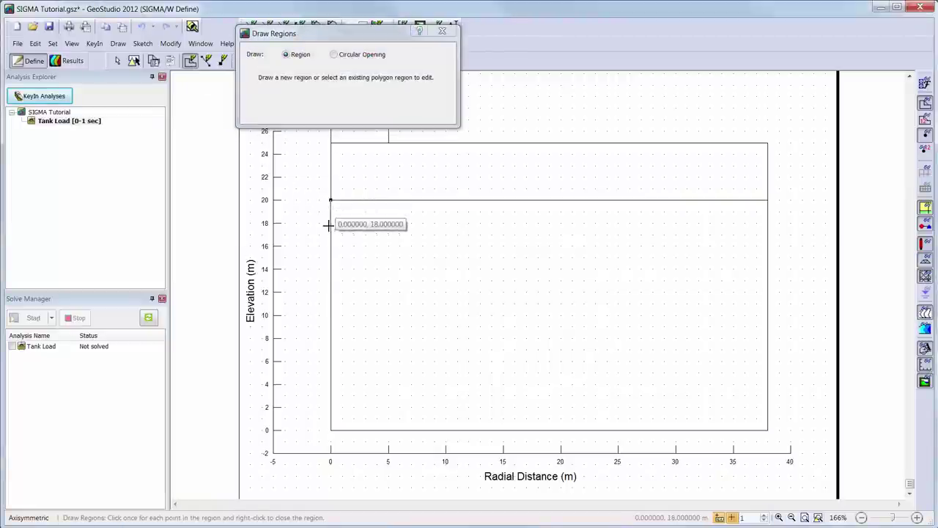
{"action": "left_click", "coordinate": [331, 429]}
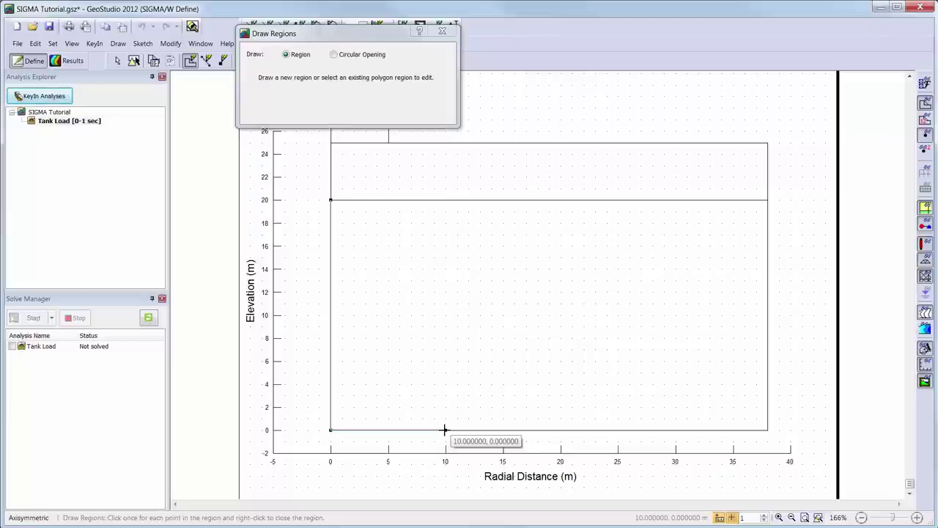
{"action": "left_click", "coordinate": [445, 430]}
{"action": "left_click", "coordinate": [445, 201]}
{"action": "left_click", "coordinate": [329, 200]}
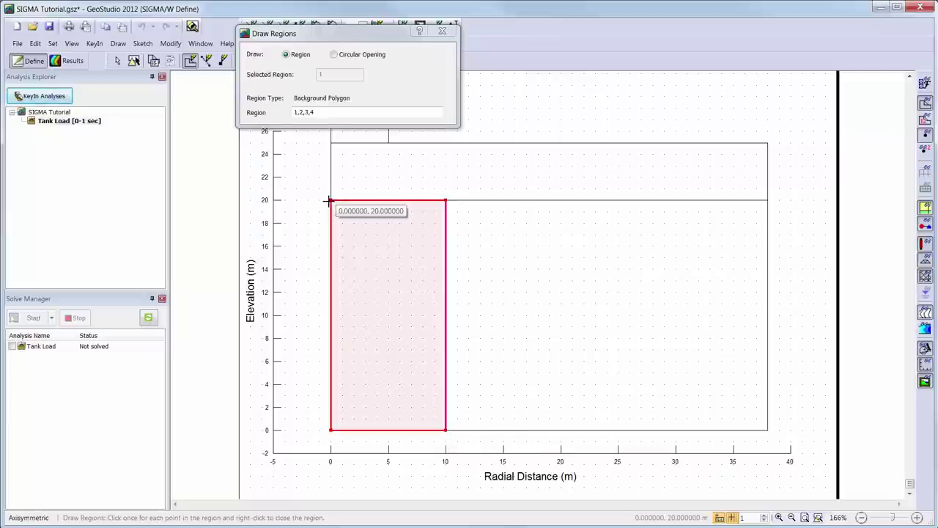
{"action": "left_click", "coordinate": [330, 143]}
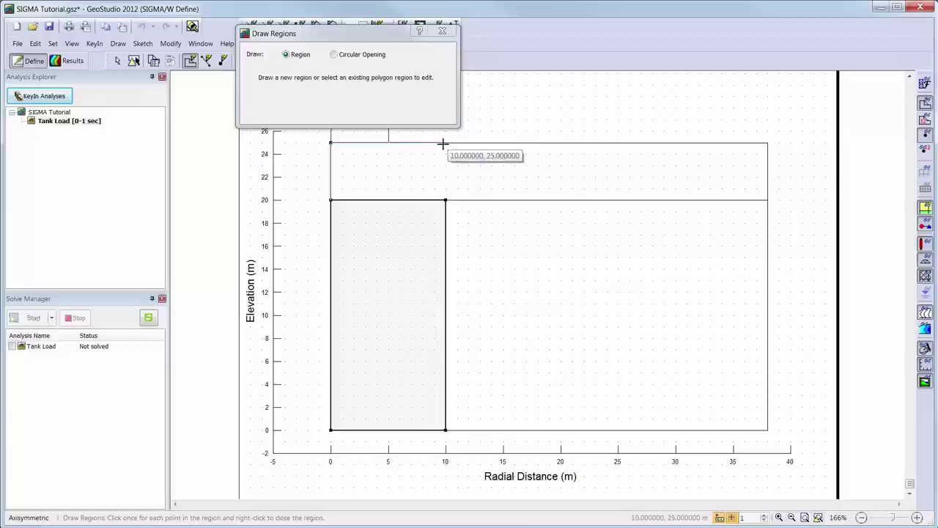
{"action": "left_click", "coordinate": [445, 143]}
{"action": "left_click", "coordinate": [444, 200]}
{"action": "left_click", "coordinate": [330, 200]}
{"action": "right_click", "coordinate": [375, 201]}
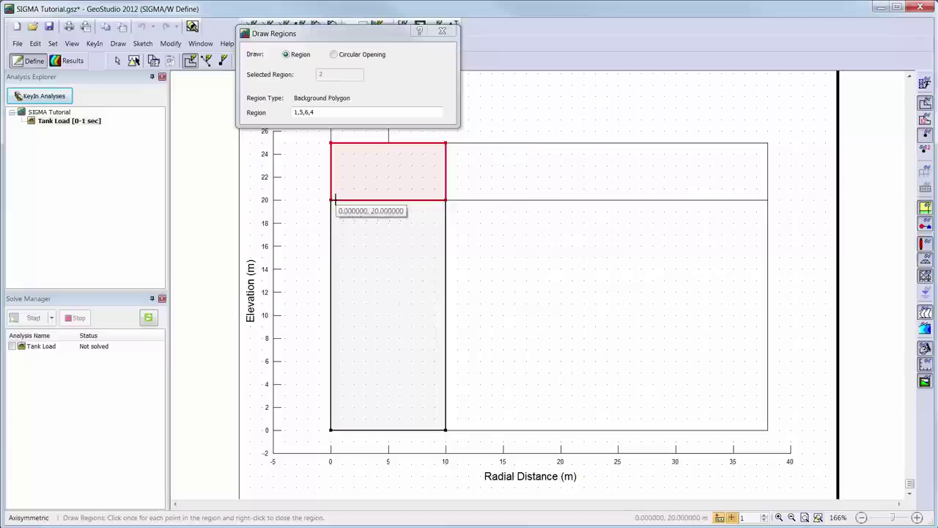
Step: Draw the two regions from 10 to 38 m radially, split at 20 m elevation
{"action": "left_click", "coordinate": [444, 143]}
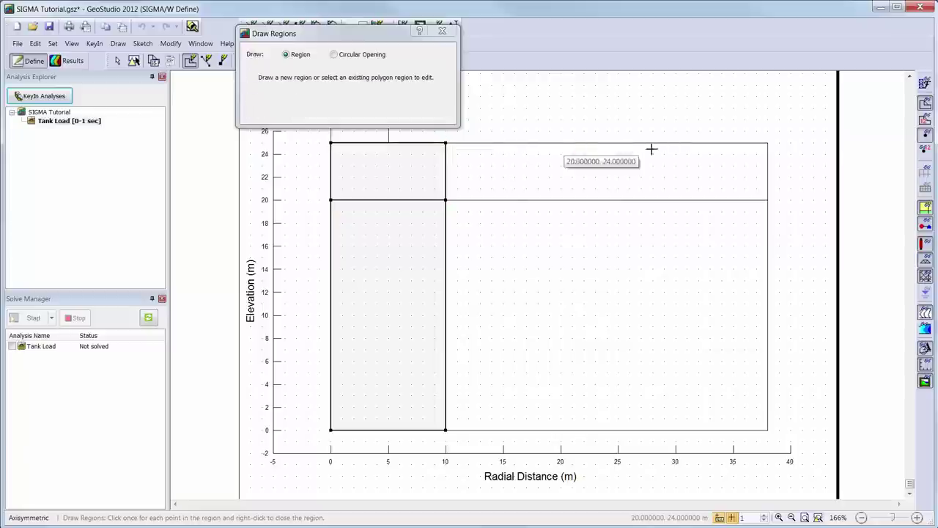
{"action": "left_click", "coordinate": [767, 143]}
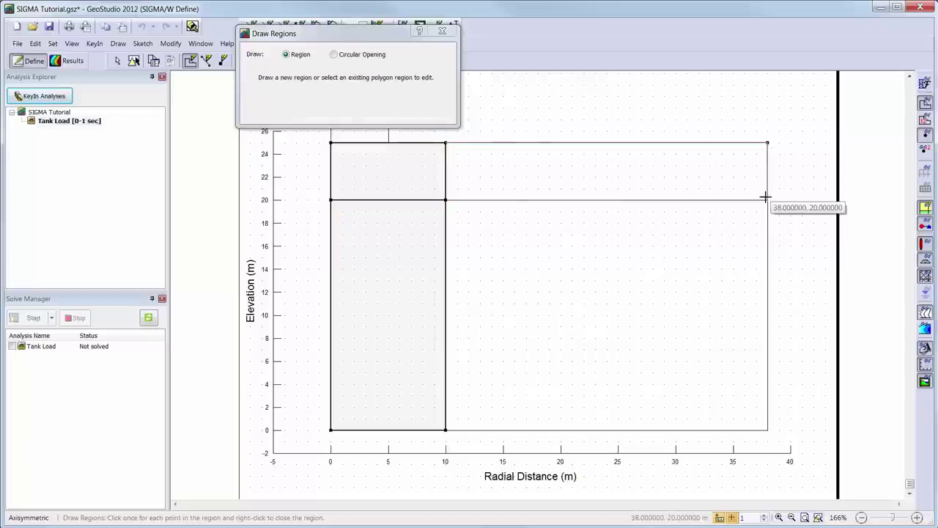
{"action": "left_click", "coordinate": [767, 199]}
{"action": "left_click", "coordinate": [445, 199]}
{"action": "left_click", "coordinate": [445, 142]}
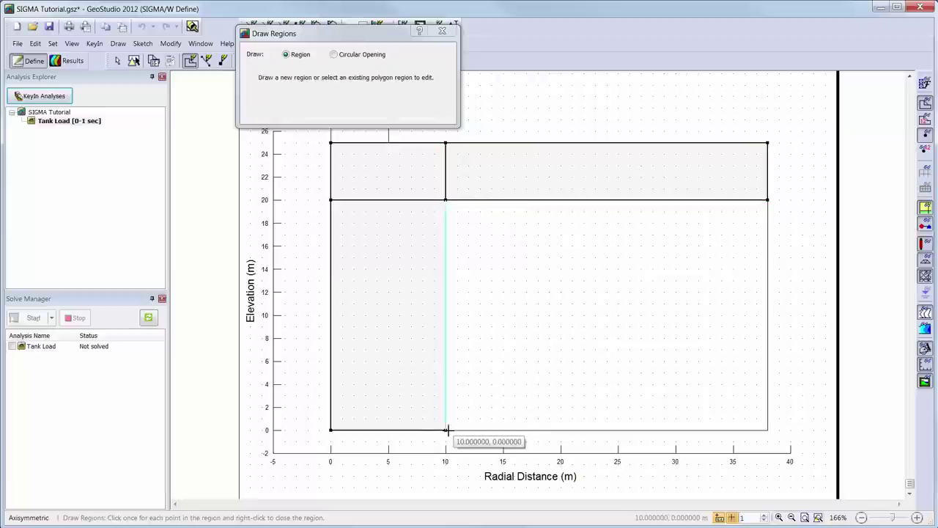
{"action": "left_click", "coordinate": [767, 430]}
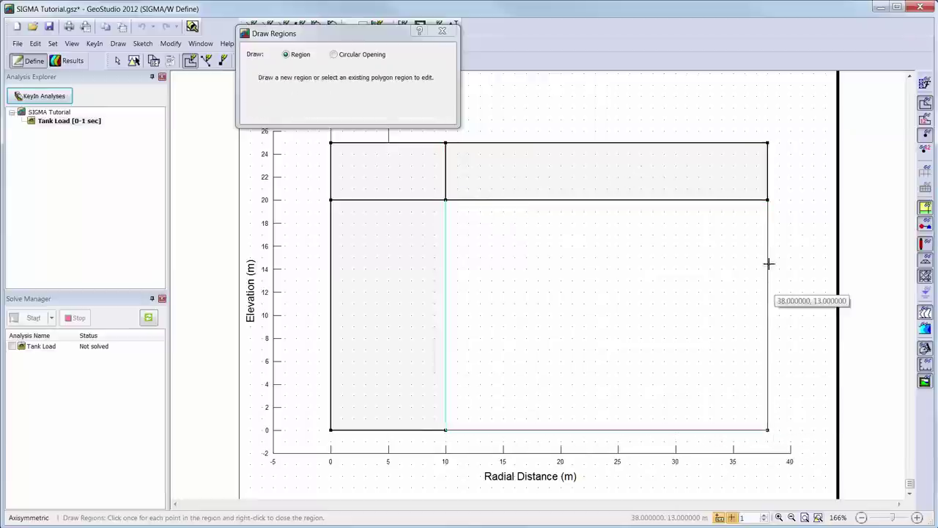
{"action": "left_click", "coordinate": [767, 200]}
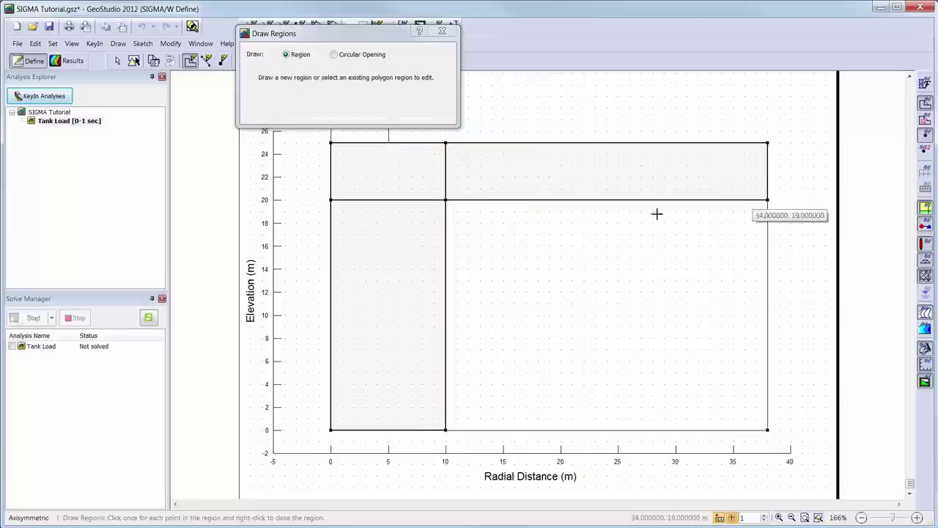
{"action": "left_click", "coordinate": [445, 199]}
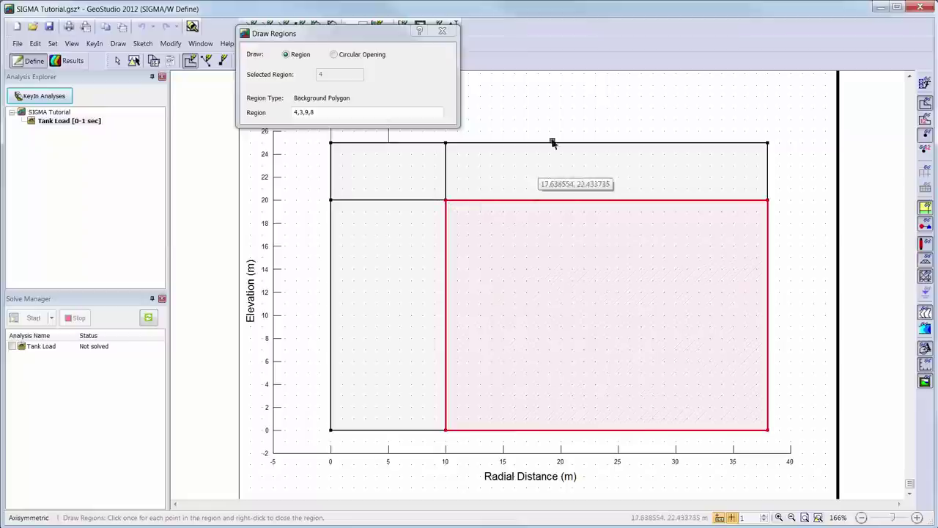
{"action": "key", "text": "Escape"}
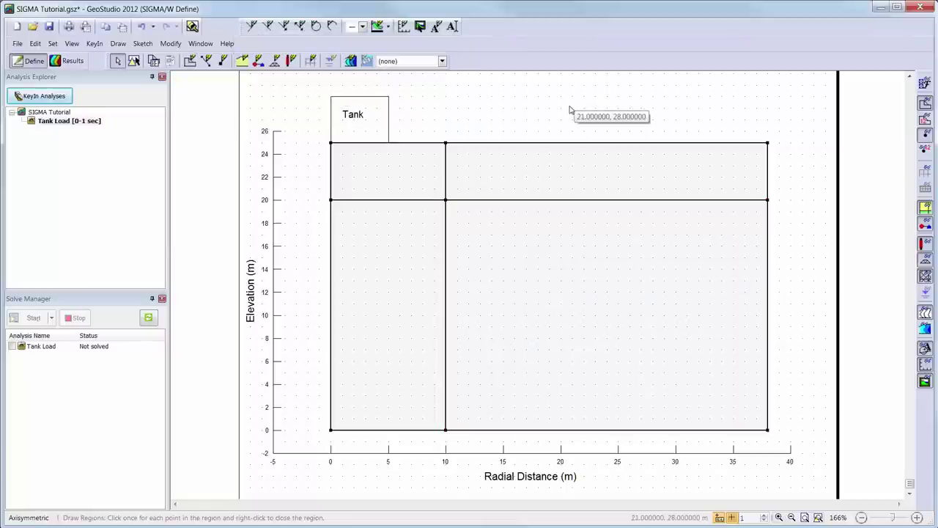
Step: Add a new material named 'Upper Material' in the Total Stress Parameters category
{"action": "left_click", "coordinate": [244, 64]}
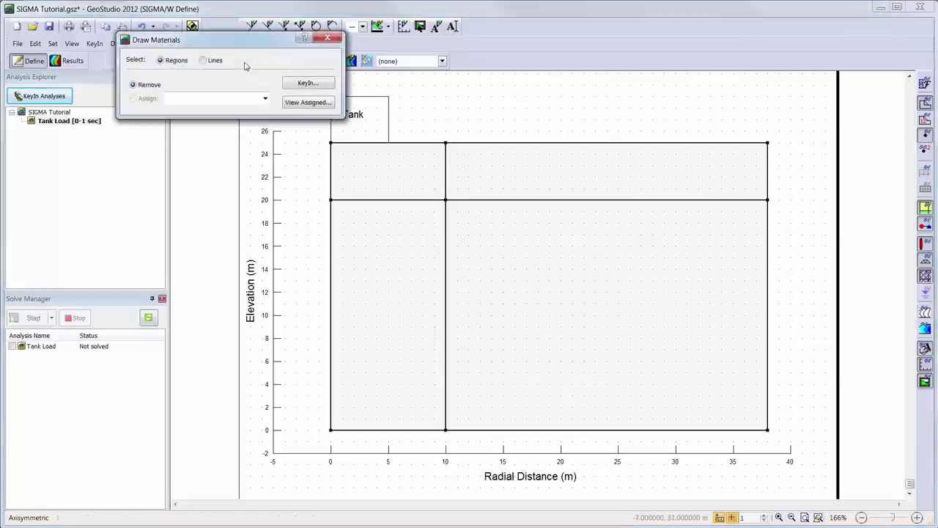
{"action": "left_click", "coordinate": [308, 83]}
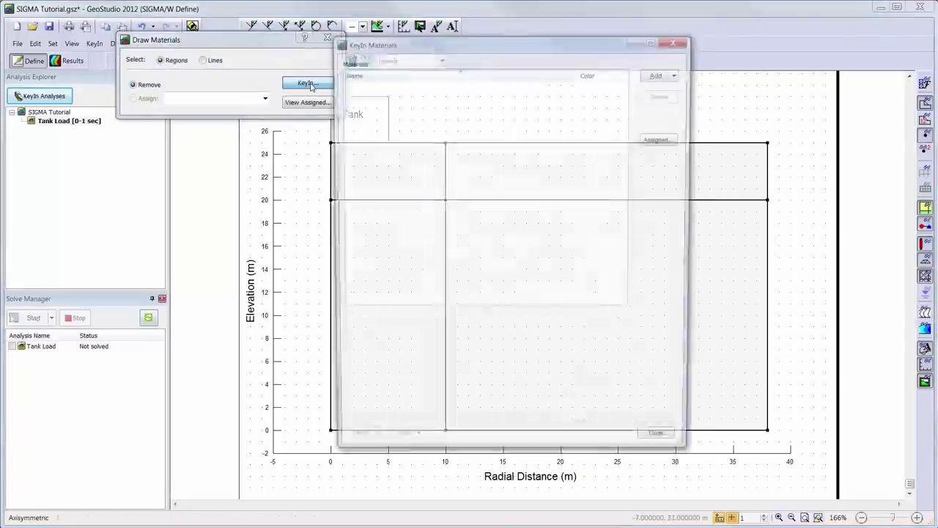
{"action": "left_click", "coordinate": [662, 75]}
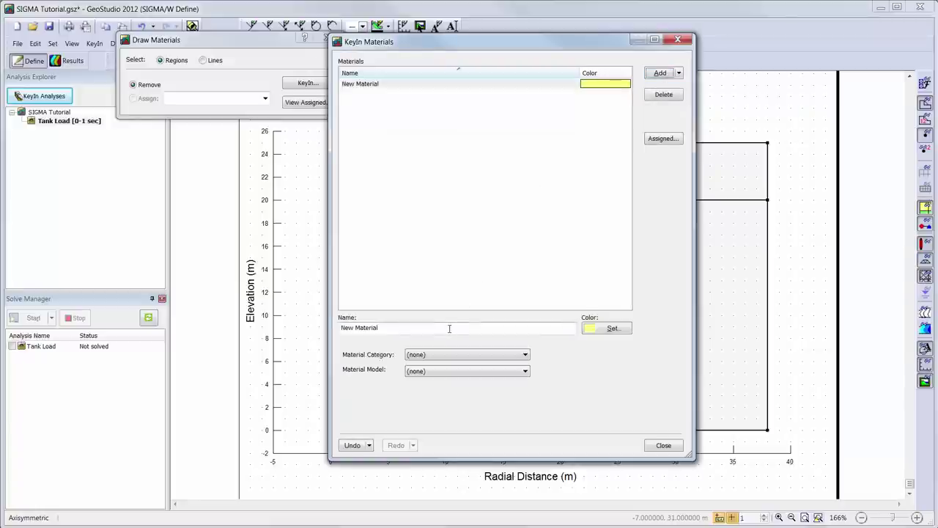
{"action": "left_click_drag", "start_coordinate": [449, 328], "coordinate": [294, 314]}
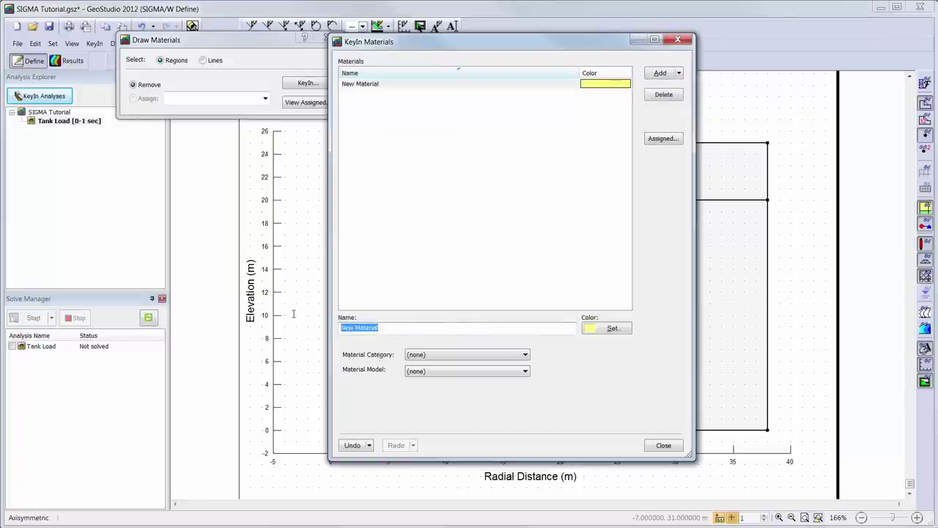
{"action": "type", "text": "Upper"}
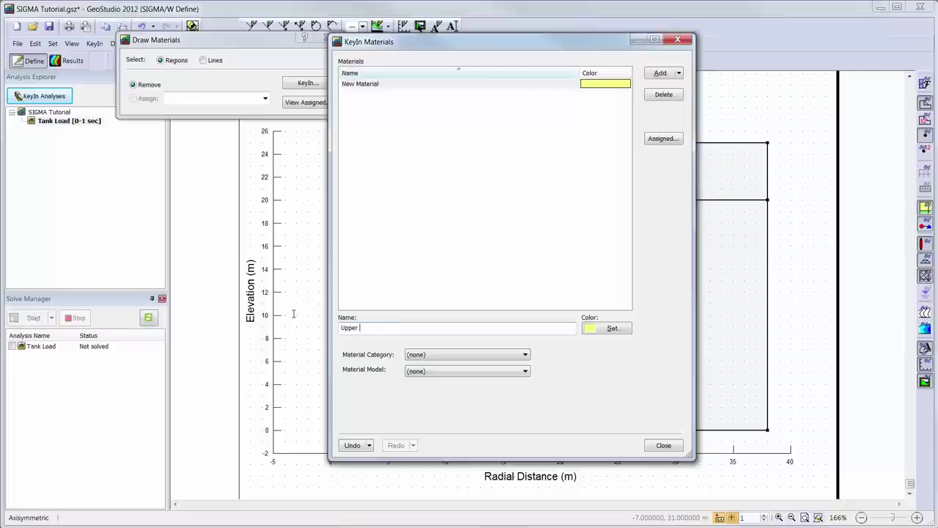
{"action": "type", "text": " Material"}
{"action": "left_click", "coordinate": [293, 314]}
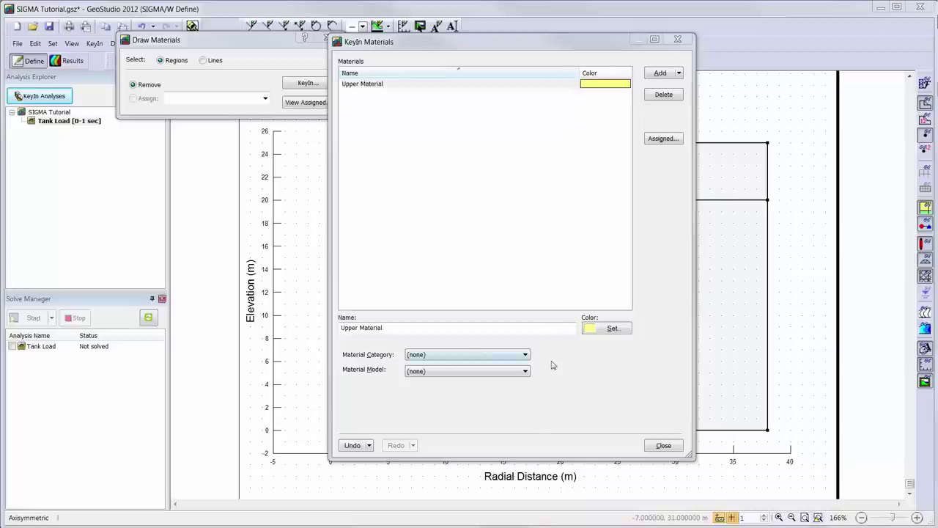
{"action": "left_click", "coordinate": [525, 355]}
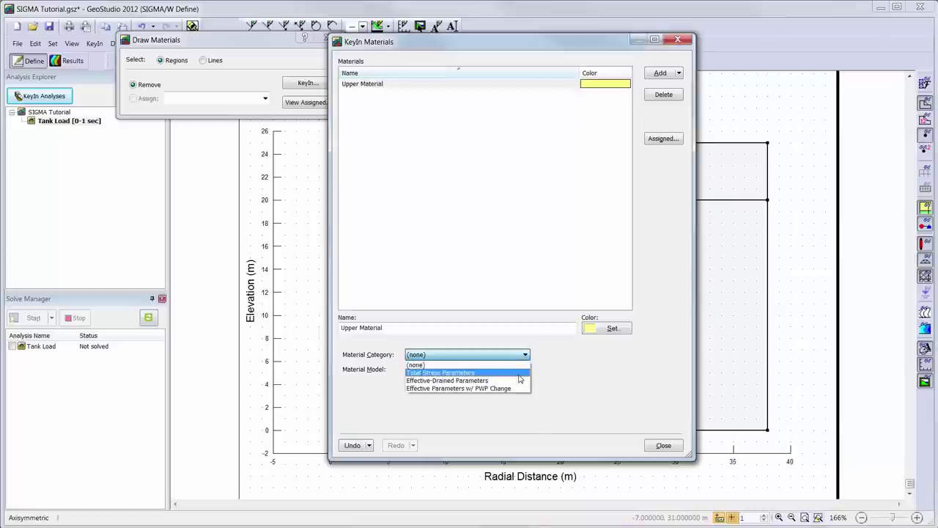
{"action": "left_click", "coordinate": [518, 374]}
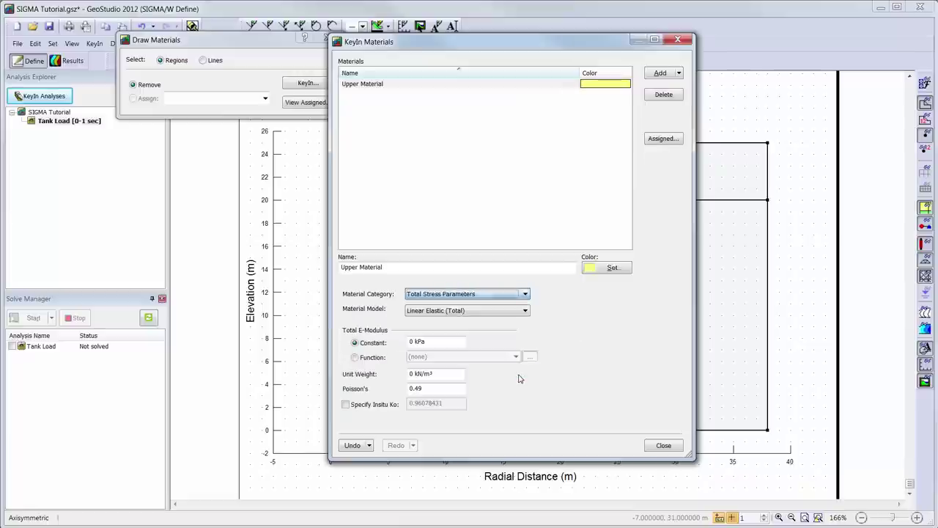
Step: Give it Linear Elastic (Total) with E-Modulus 3,000 kPa and Poisson's ratio 0.45
{"action": "left_click", "coordinate": [510, 314]}
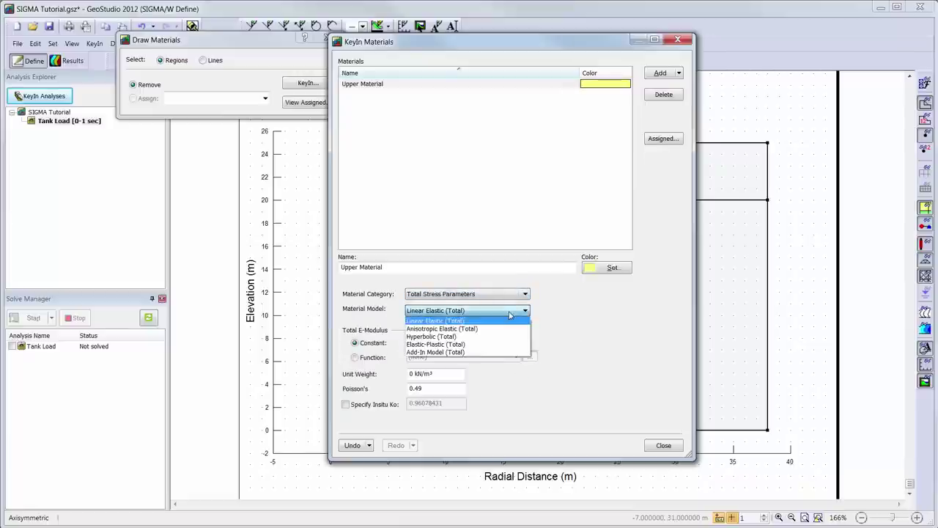
{"action": "left_click", "coordinate": [511, 314]}
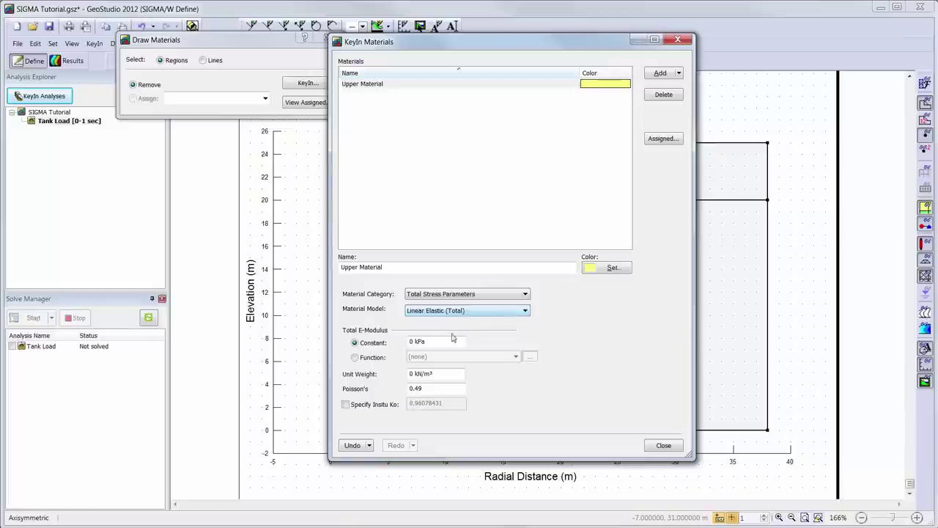
{"action": "left_click_drag", "start_coordinate": [440, 342], "coordinate": [347, 342]}
{"action": "type", "text": "3000"}
{"action": "key", "text": "Tab"}
{"action": "key", "text": "Tab"}
{"action": "type", "text": "0.45"}
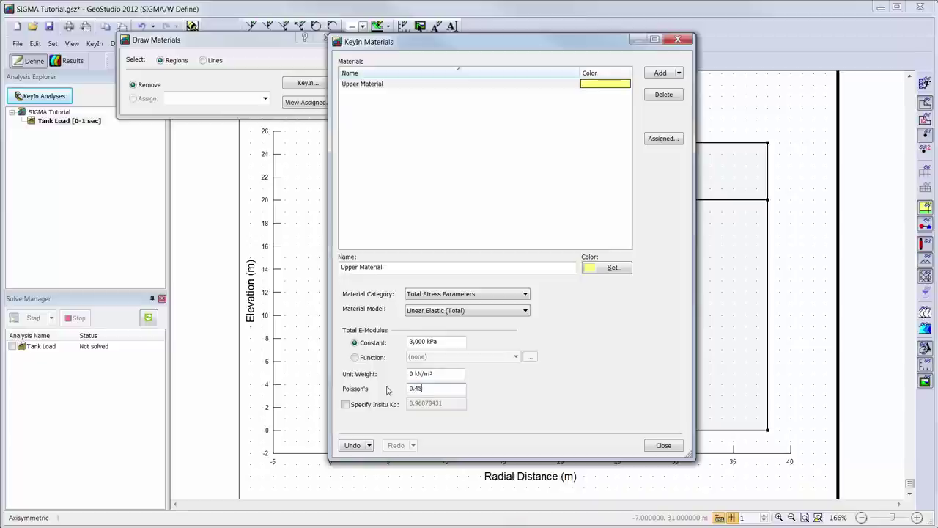
{"action": "key", "text": "Tab"}
{"action": "left_click", "coordinate": [680, 73]}
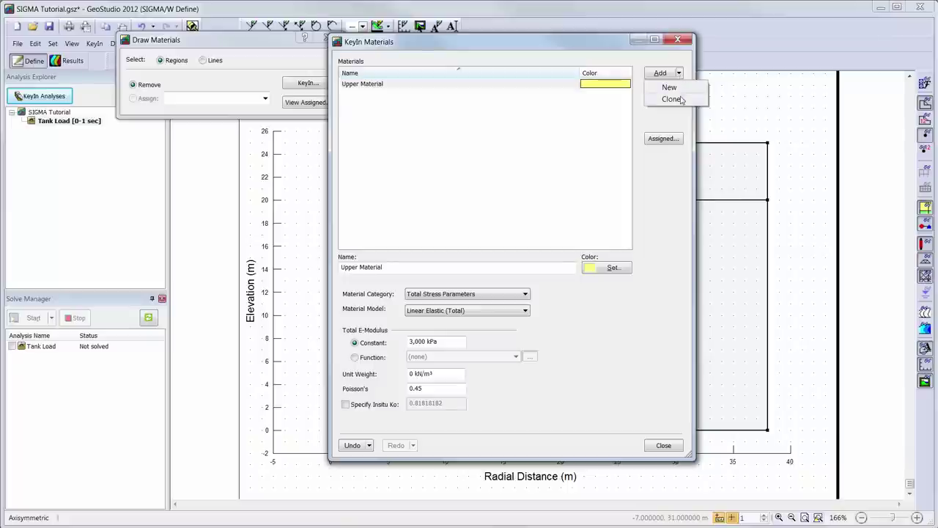
Step: Clone the Upper Material, rename the copy 'Lower Material', and set its E-Modulus to 4000 kPa
{"action": "left_click", "coordinate": [674, 98]}
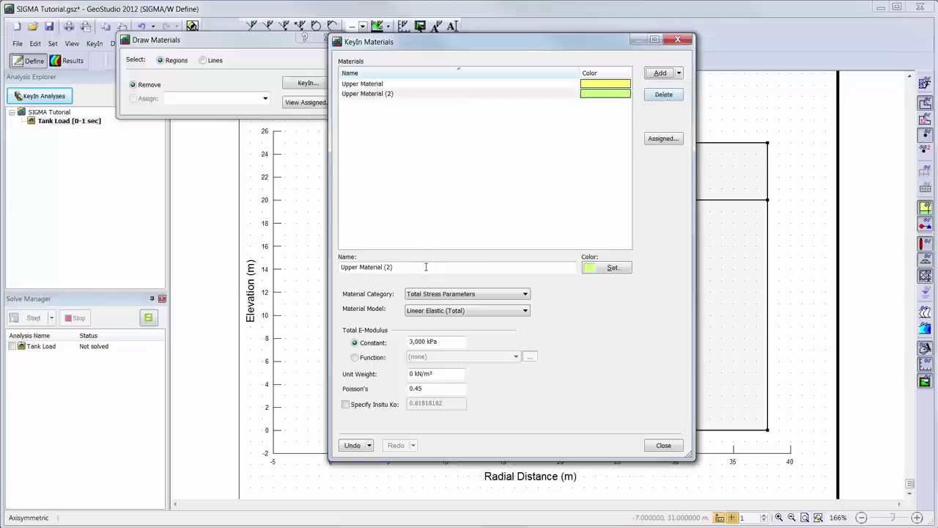
{"action": "left_click", "coordinate": [396, 268]}
{"action": "key", "text": "BackSpace"}
{"action": "key", "text": "BackSpace"}
{"action": "key", "text": "BackSpace"}
{"action": "triple_click", "coordinate": [352, 267]}
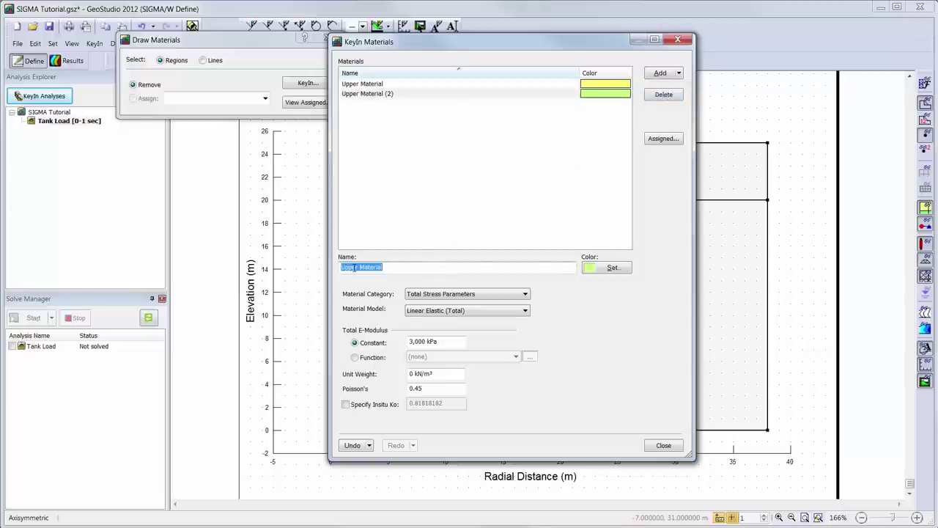
{"action": "left_click_drag", "start_coordinate": [359, 268], "coordinate": [312, 268]}
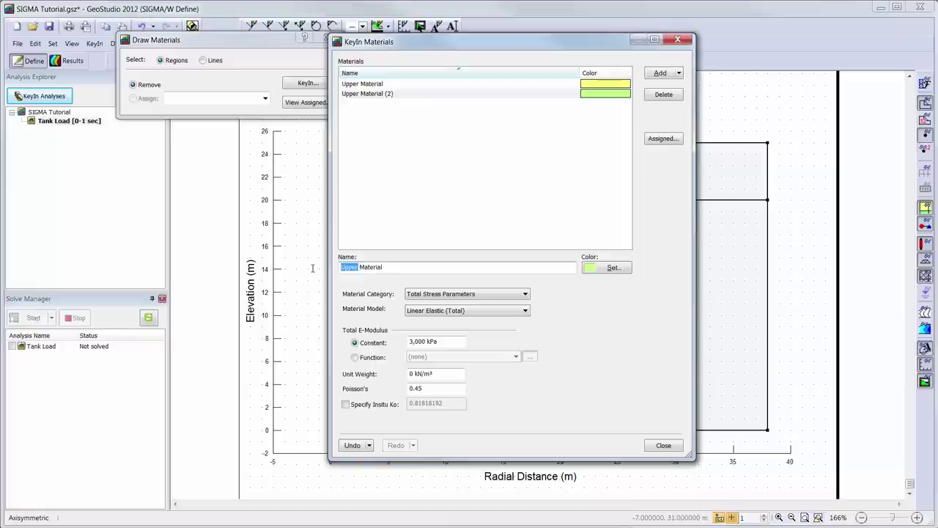
{"action": "type", "text": "Lower"}
{"action": "left_click", "coordinate": [425, 343]}
{"action": "type", "text": "4000"}
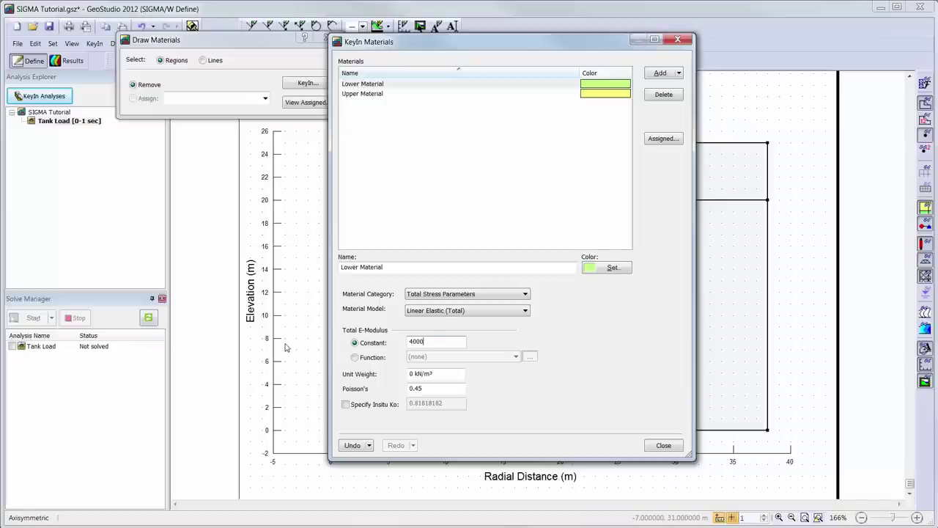
{"action": "key", "text": "Tab"}
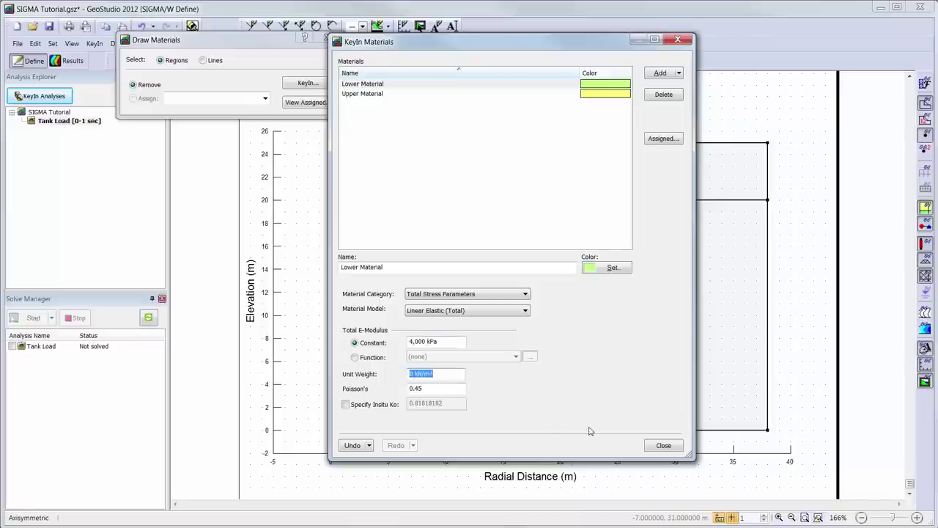
Step: Assign Lower Material to both regions below 20 m and Upper Material to both regions above
{"action": "left_click", "coordinate": [664, 445]}
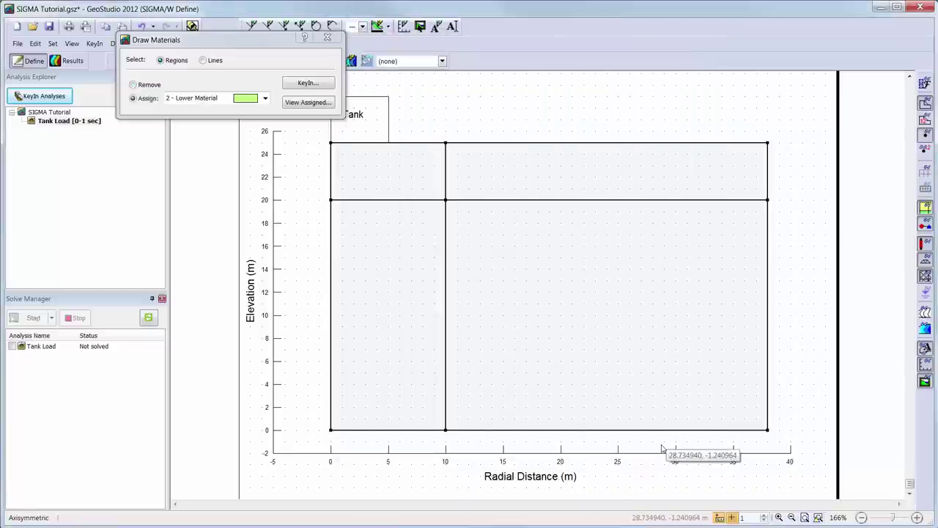
{"action": "left_click", "coordinate": [400, 242]}
{"action": "left_click", "coordinate": [615, 236]}
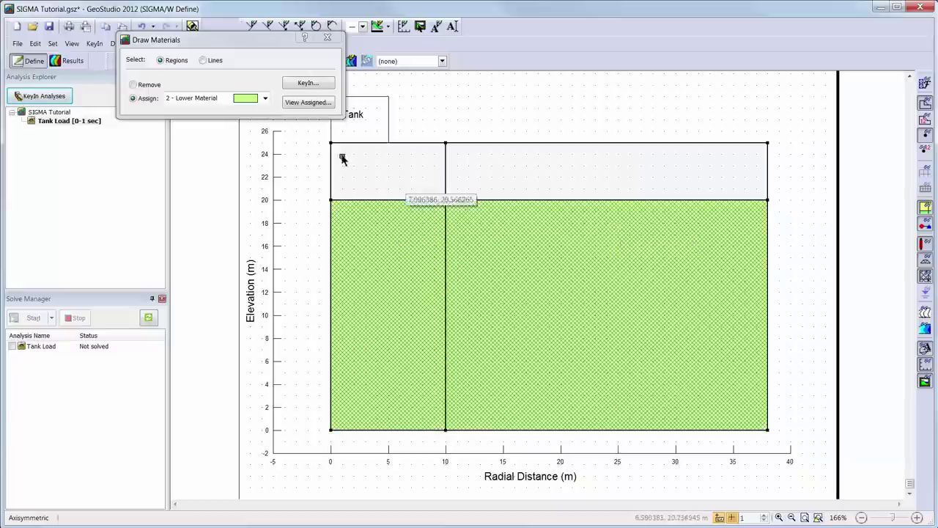
{"action": "left_click", "coordinate": [265, 98]}
{"action": "left_click", "coordinate": [265, 110]}
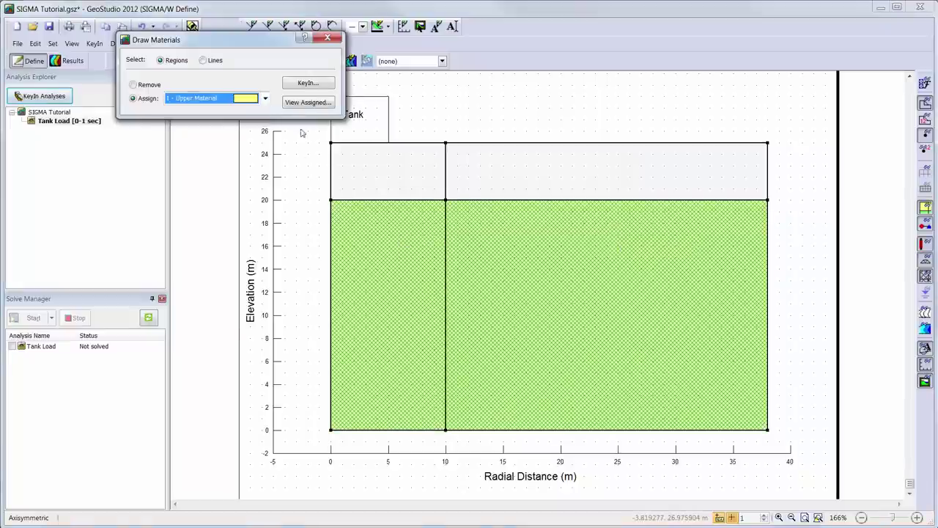
{"action": "left_click", "coordinate": [379, 166]}
{"action": "left_click", "coordinate": [550, 170]}
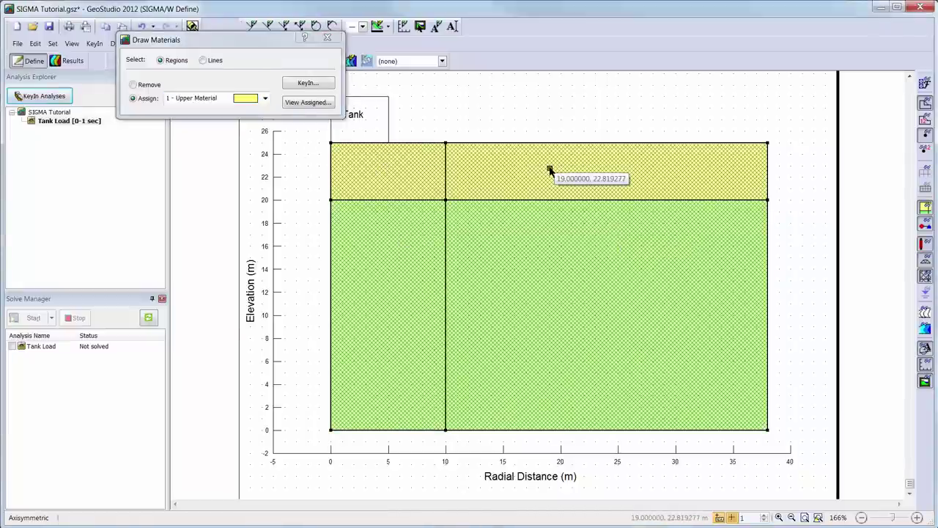
{"action": "left_click", "coordinate": [328, 38]}
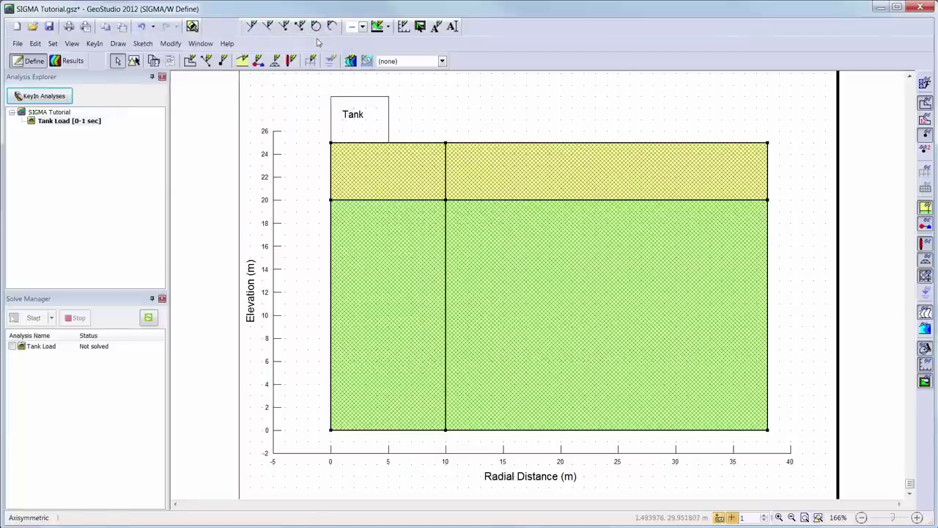
Step: Open the boundary condition definitions and review Fixed X, Fixed X/Y and Fixed Y
{"action": "left_click", "coordinate": [95, 44]}
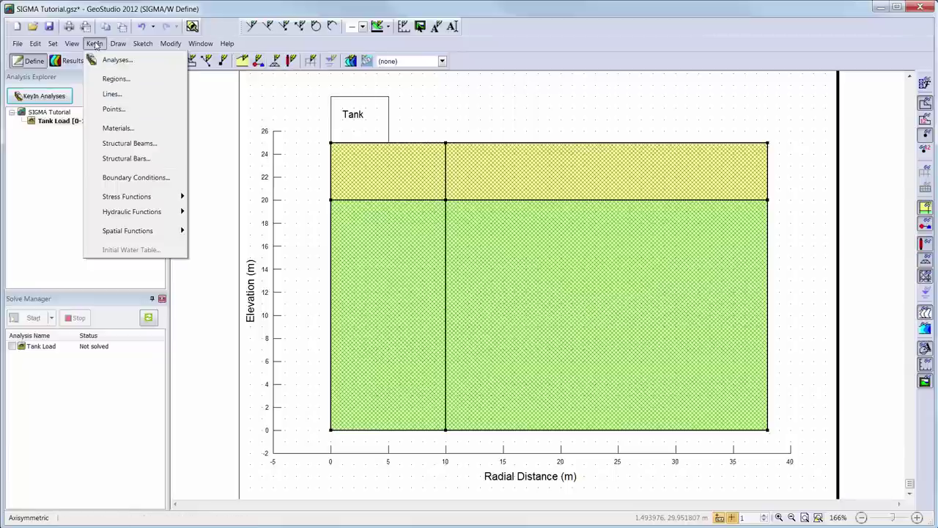
{"action": "left_click", "coordinate": [126, 181]}
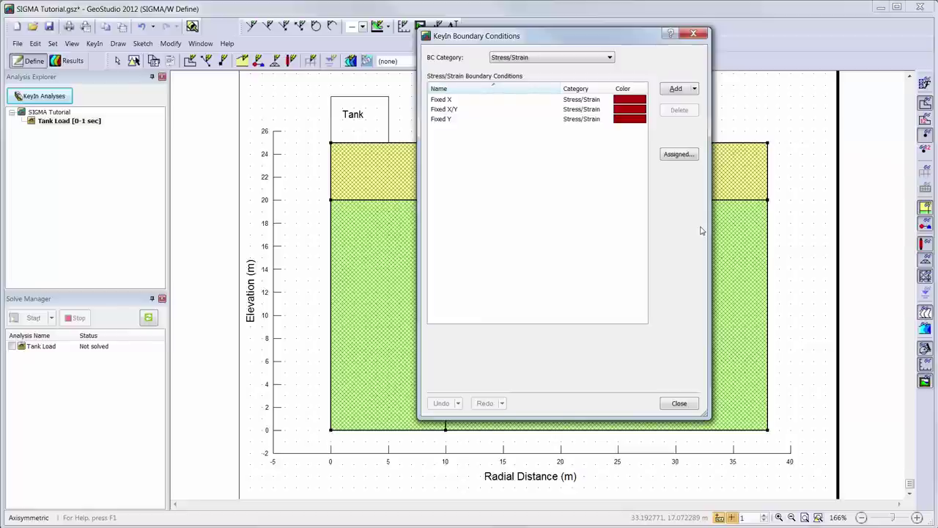
{"action": "left_click", "coordinate": [496, 100]}
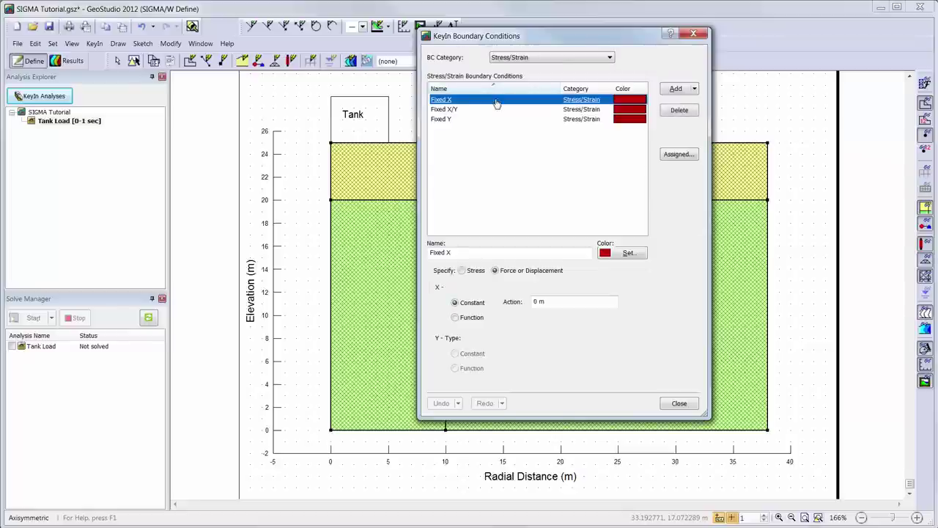
{"action": "left_click", "coordinate": [494, 115]}
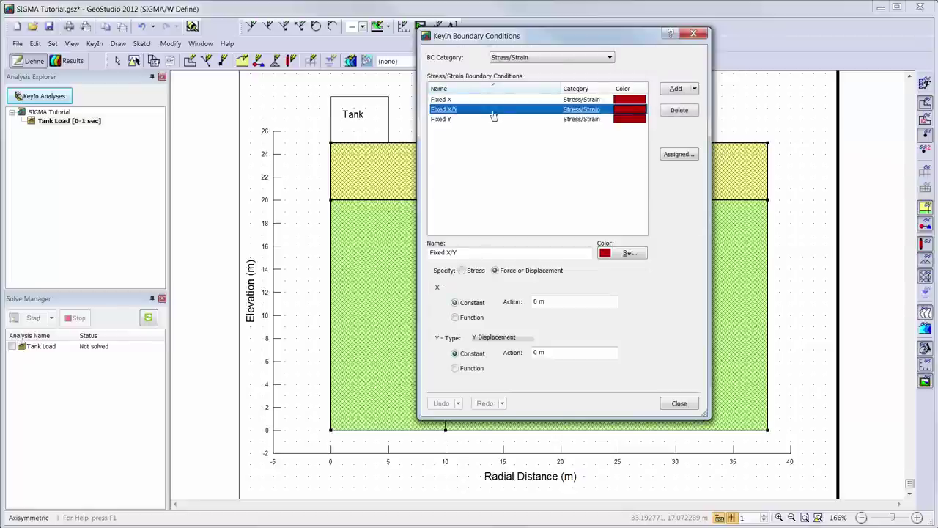
{"action": "left_click", "coordinate": [490, 123]}
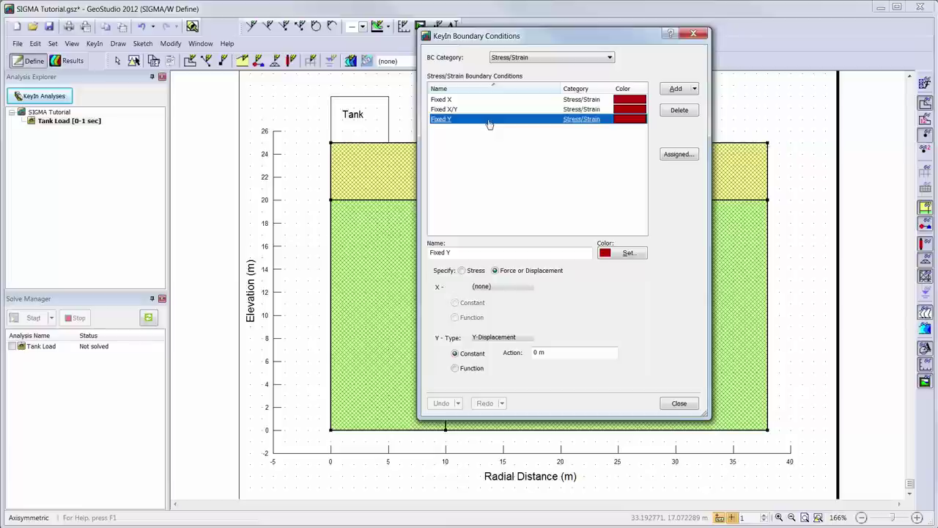
Step: Add a light-blue 'Tank Pressure' X-Y Stress condition with a Y-Stress of -40 kPa
{"action": "left_click", "coordinate": [676, 90]}
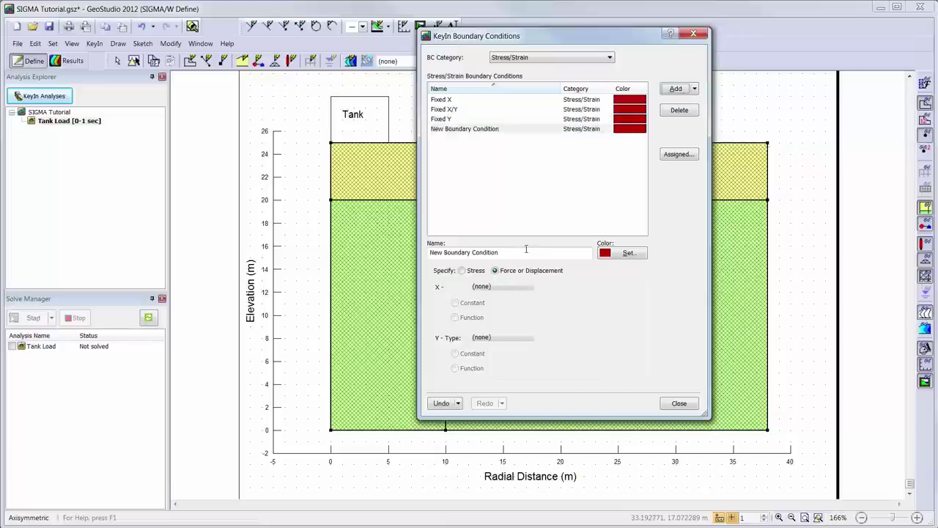
{"action": "left_click_drag", "start_coordinate": [528, 252], "coordinate": [401, 242]}
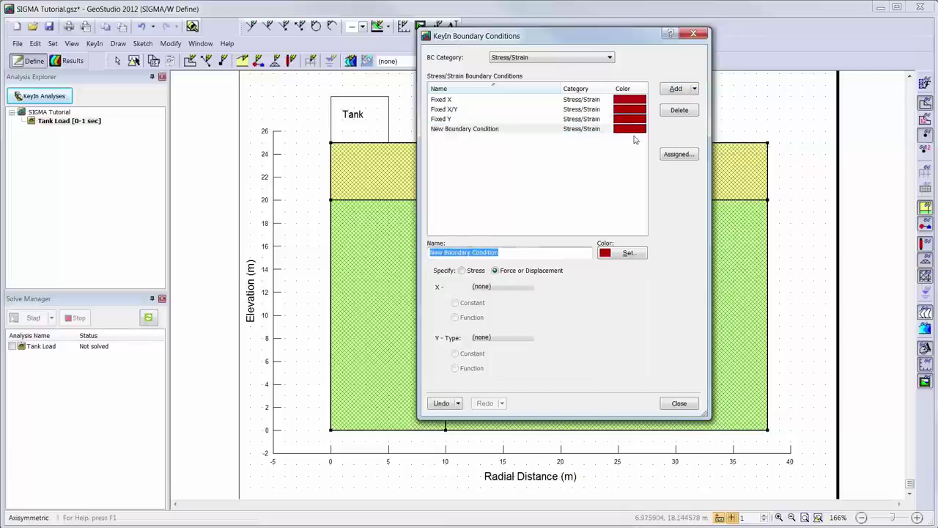
{"action": "type", "text": "Tank Pressure"}
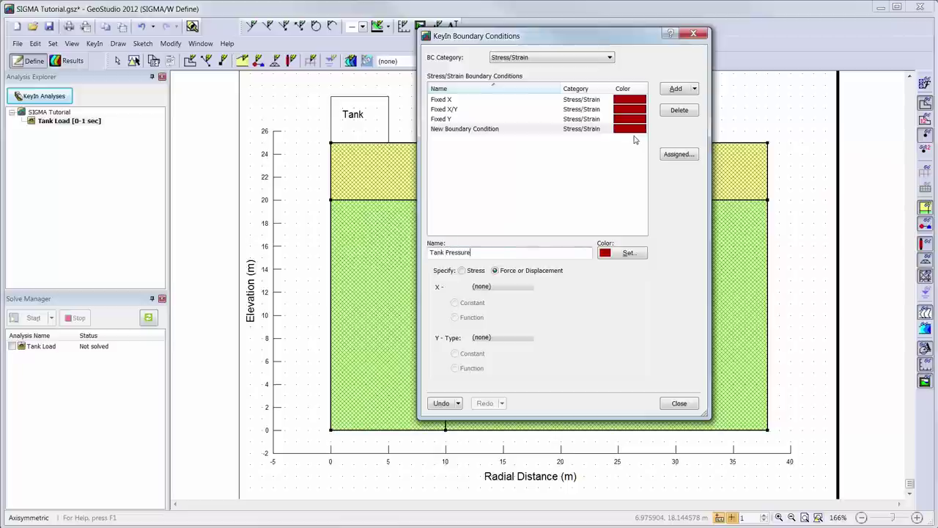
{"action": "left_click", "coordinate": [462, 269]}
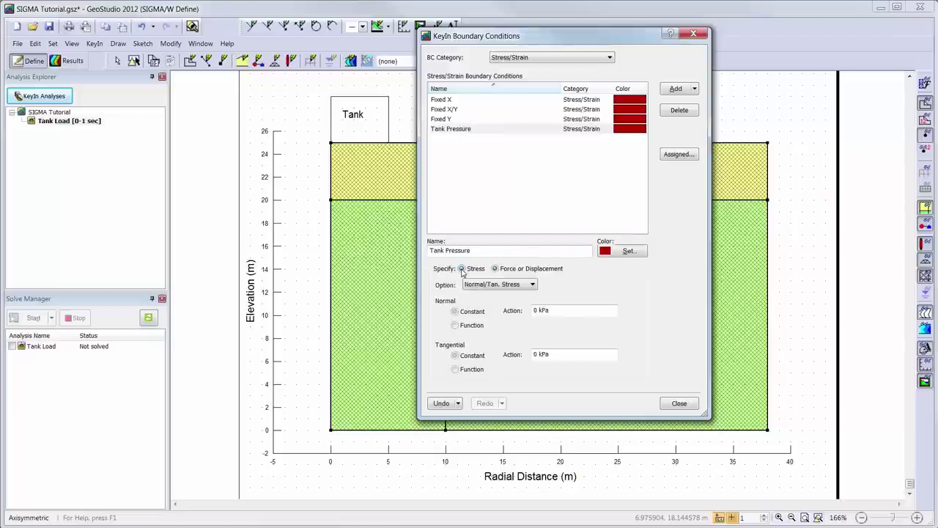
{"action": "left_click", "coordinate": [532, 285]}
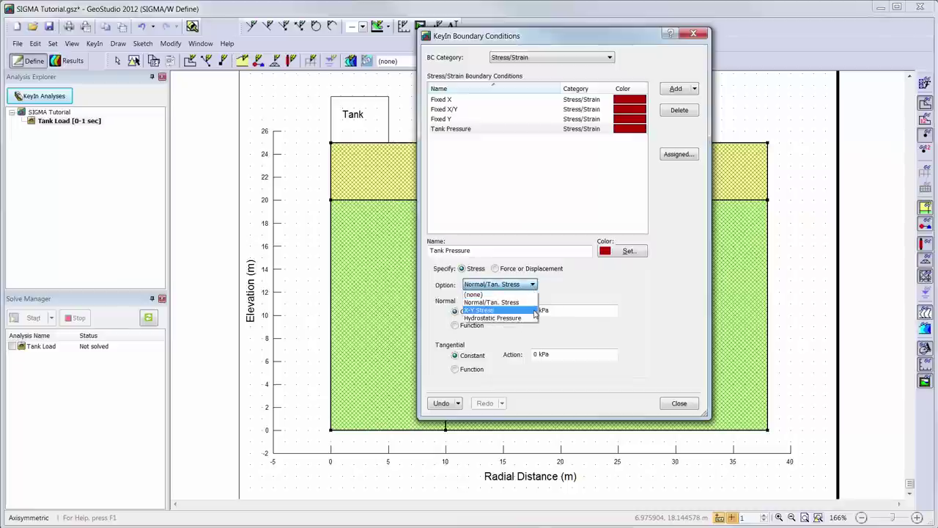
{"action": "left_click", "coordinate": [535, 311]}
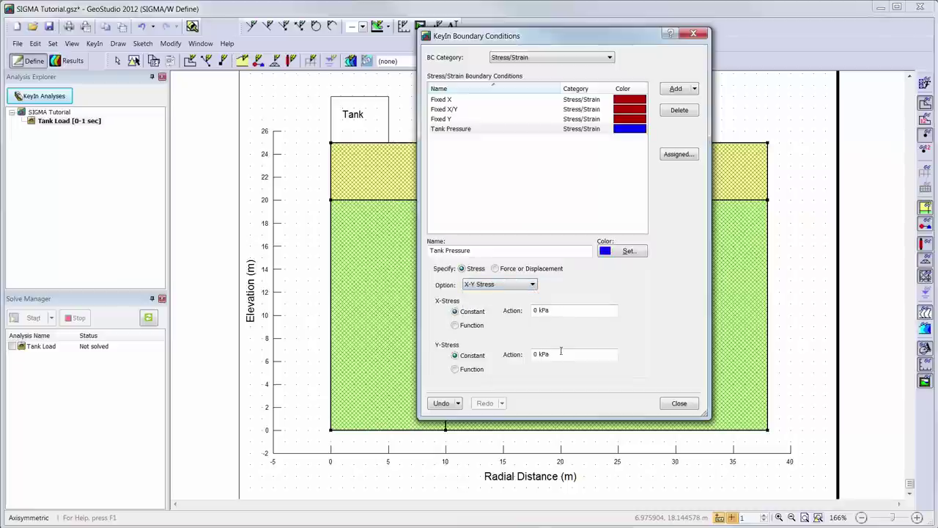
{"action": "left_click_drag", "start_coordinate": [563, 355], "coordinate": [523, 359]}
{"action": "type", "text": "-40"}
{"action": "key", "text": "Return"}
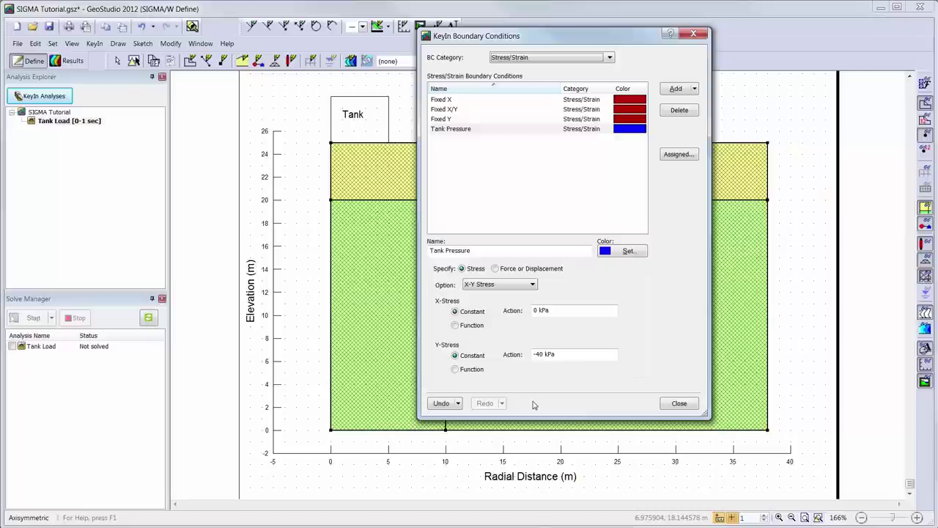
{"action": "left_click", "coordinate": [629, 252]}
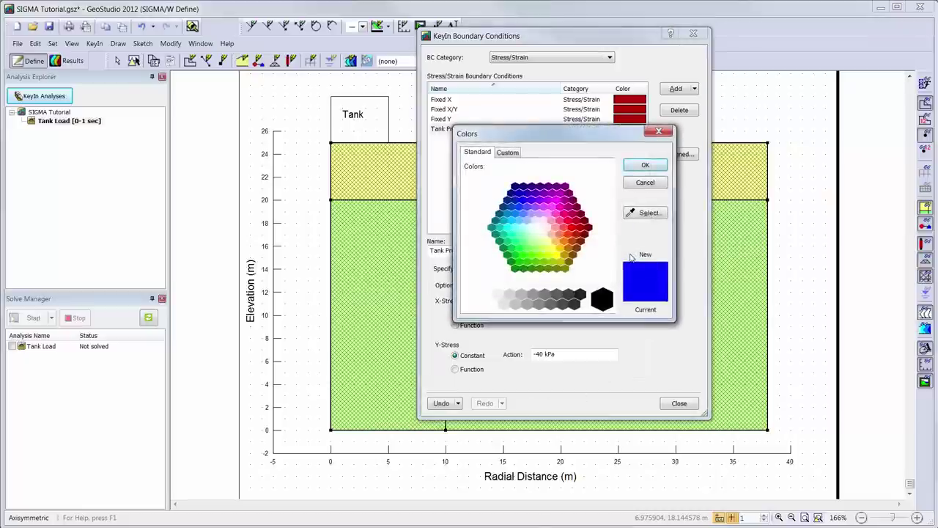
{"action": "left_click", "coordinate": [515, 214]}
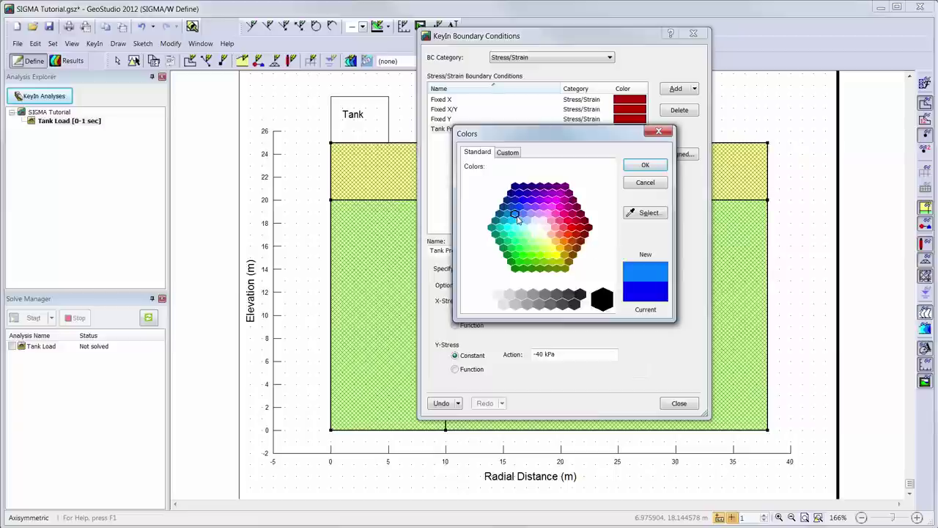
{"action": "left_click", "coordinate": [637, 166]}
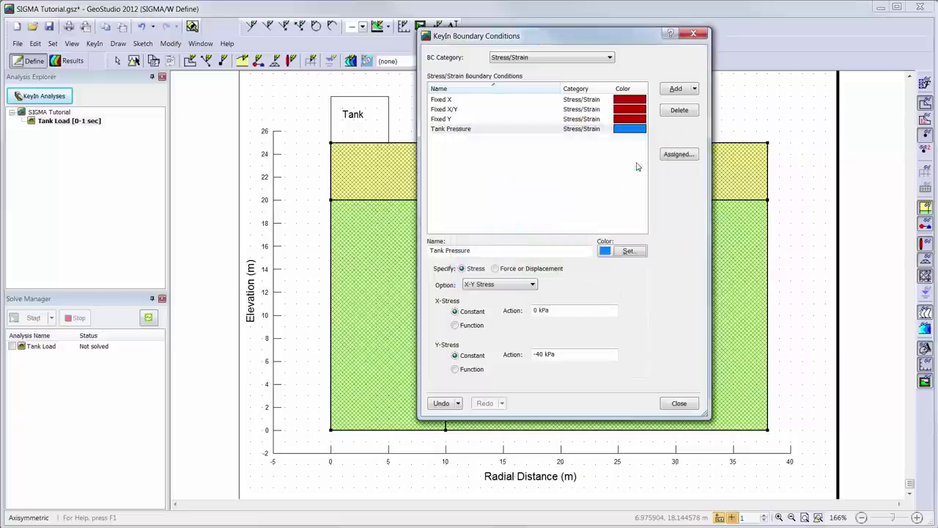
Step: Apply Fixed X to both left-edge lines of the model
{"action": "left_click", "coordinate": [679, 403]}
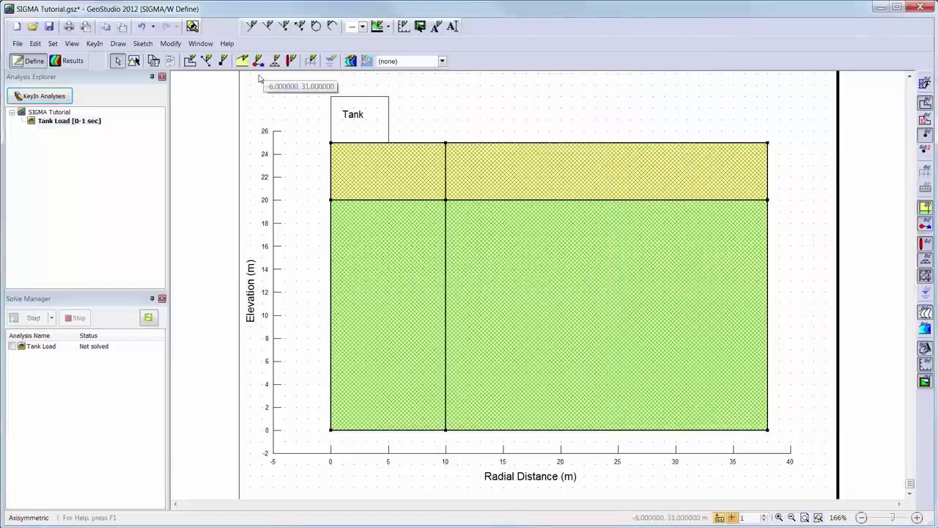
{"action": "left_click", "coordinate": [258, 61]}
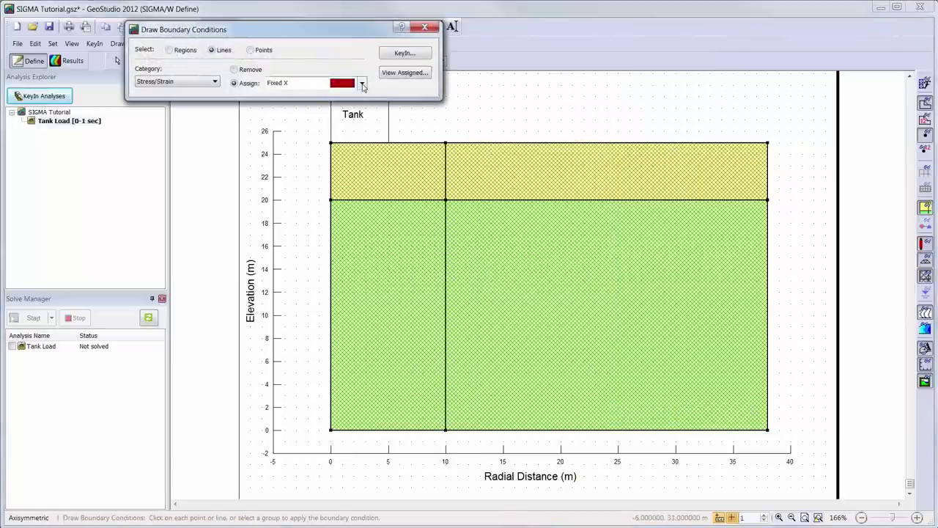
{"action": "left_click", "coordinate": [330, 185]}
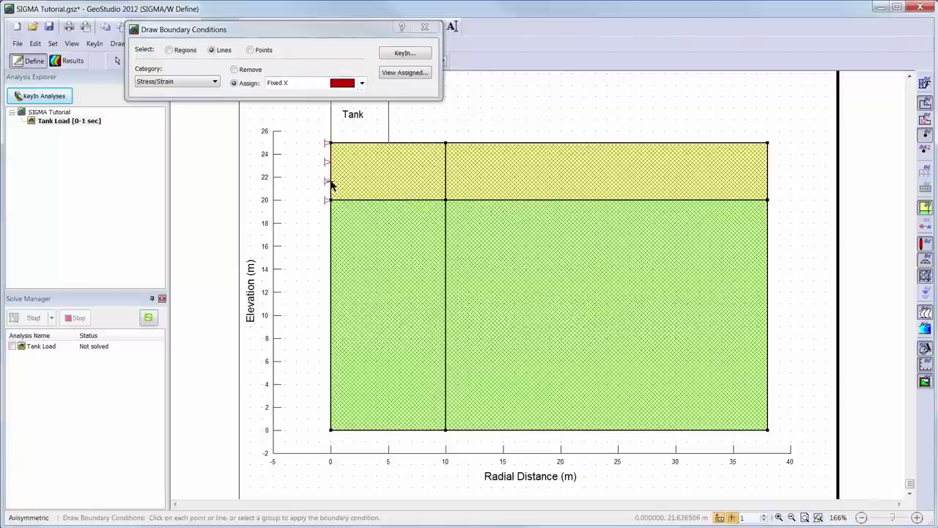
{"action": "left_click", "coordinate": [331, 240]}
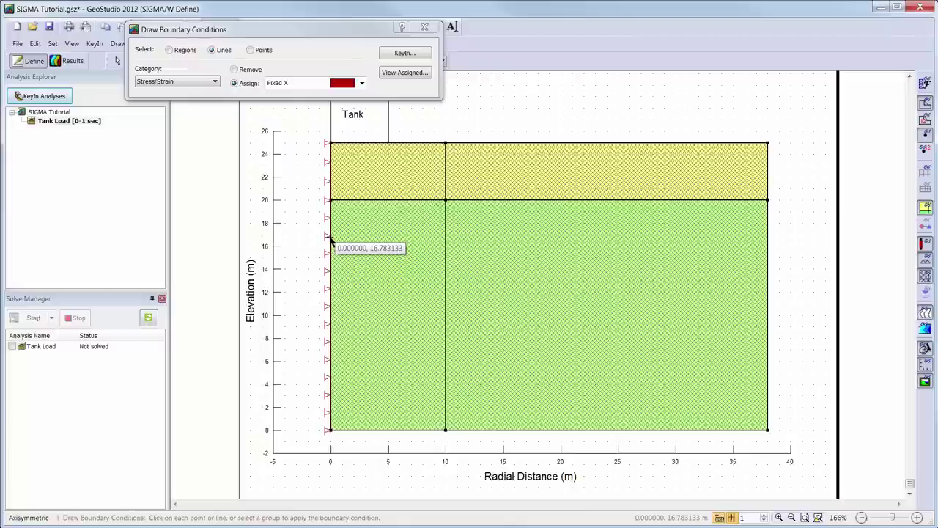
Step: Apply Fixed X/Y to the bottom edge and both right-edge lines
{"action": "left_click", "coordinate": [361, 83]}
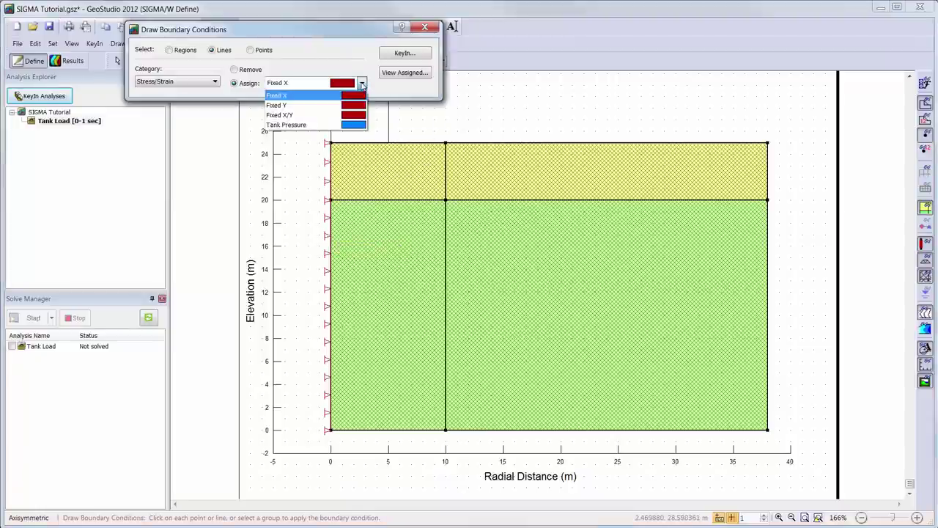
{"action": "left_click", "coordinate": [359, 115]}
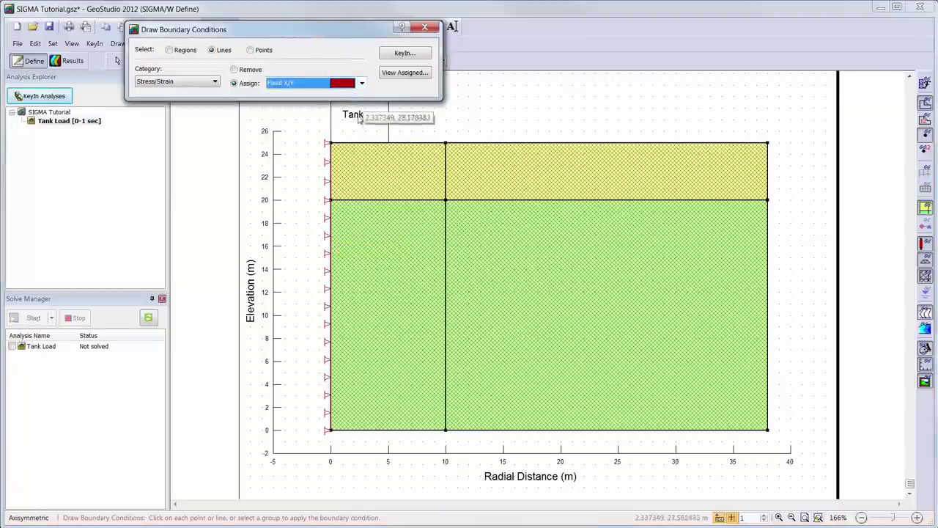
{"action": "left_click", "coordinate": [505, 433]}
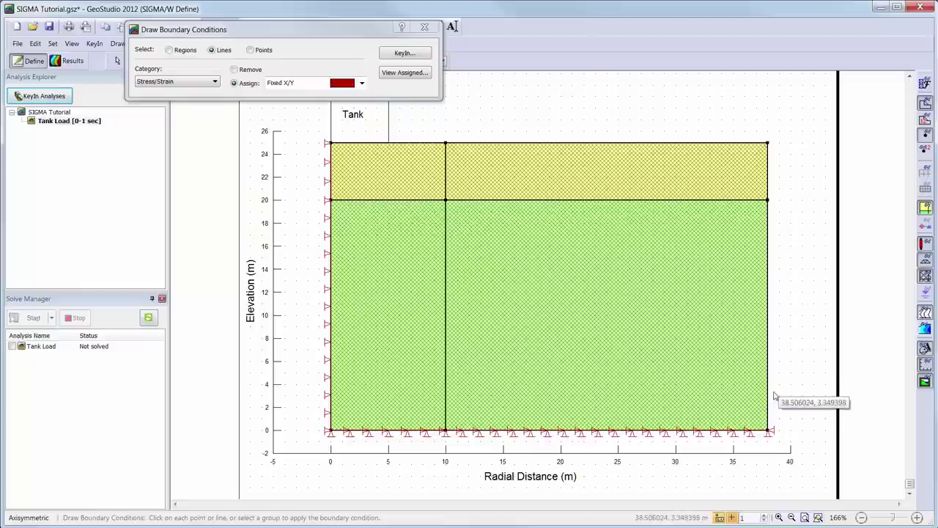
{"action": "left_click", "coordinate": [768, 399]}
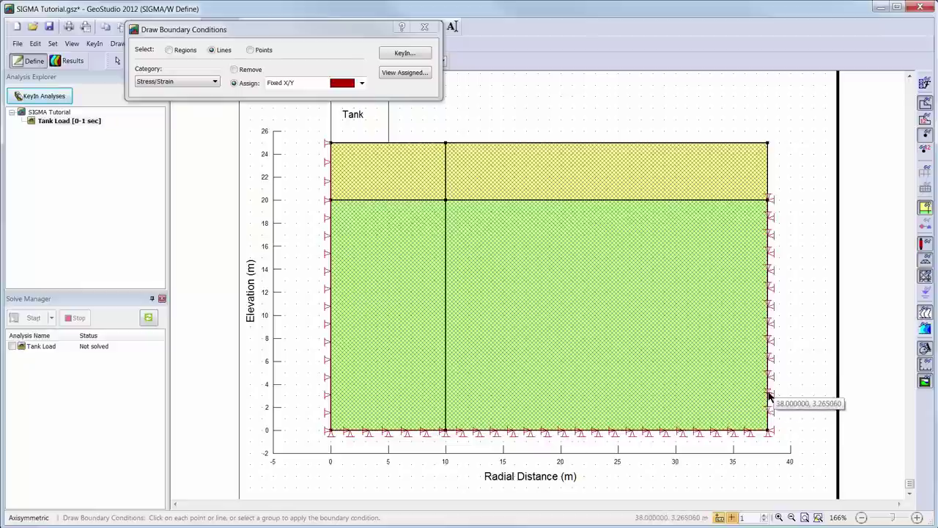
{"action": "left_click", "coordinate": [768, 186]}
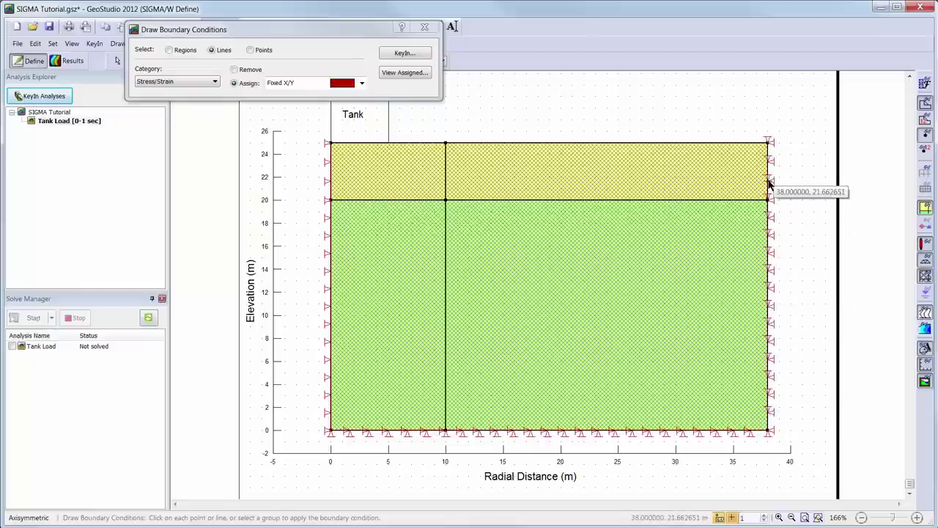
{"action": "left_click", "coordinate": [362, 83]}
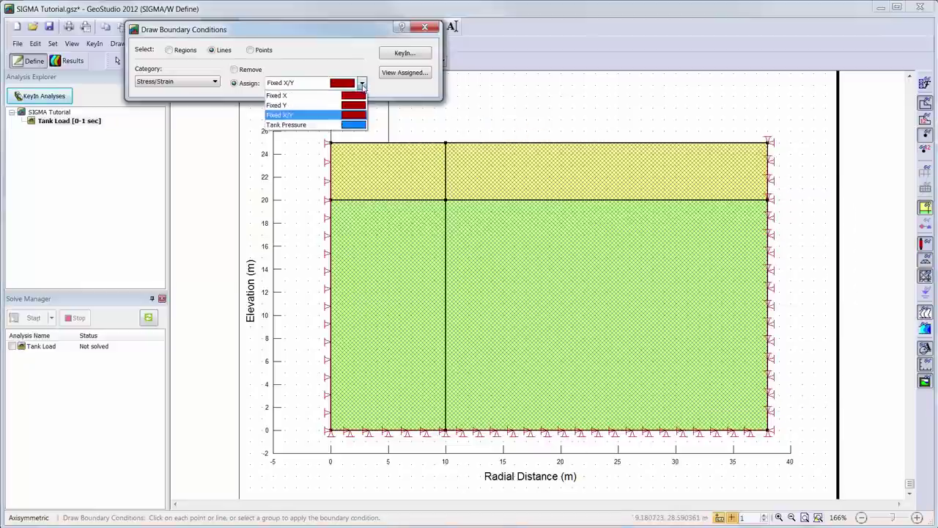
{"action": "left_click", "coordinate": [361, 126]}
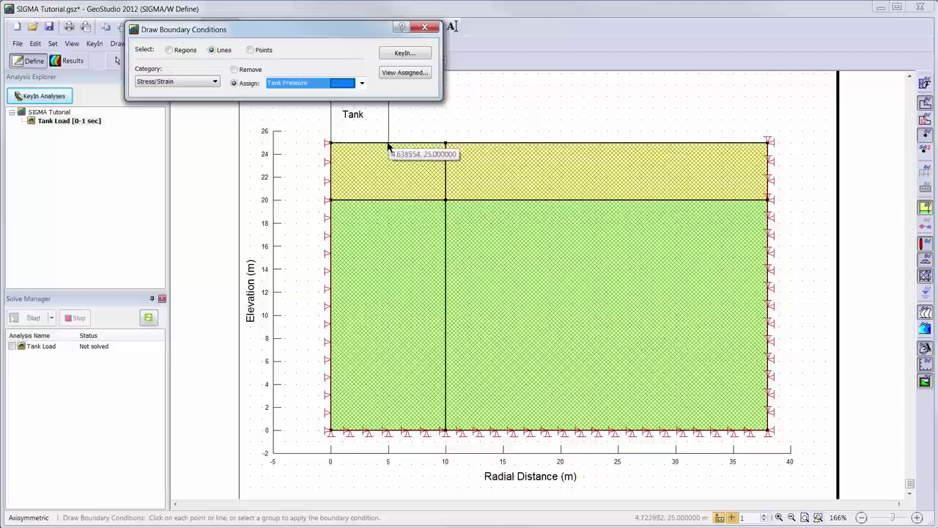
{"action": "left_click", "coordinate": [424, 27]}
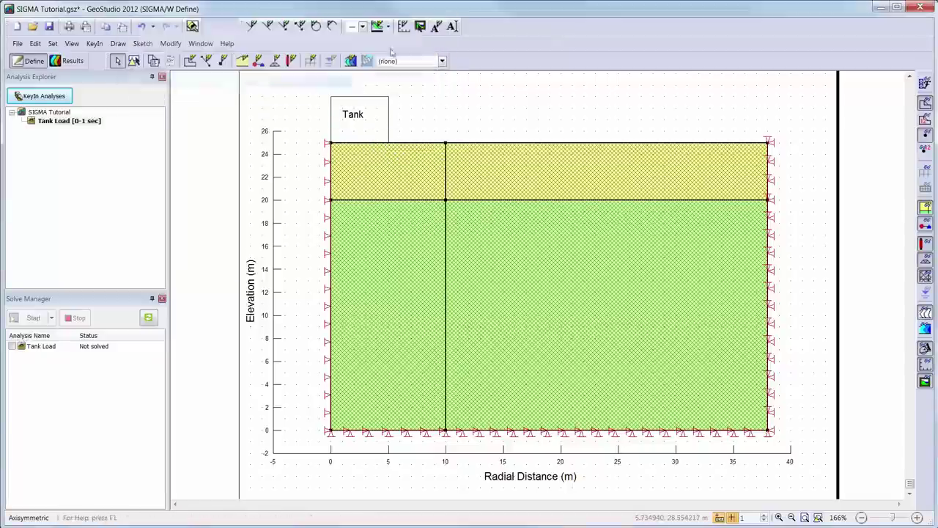
Step: Add a geometry point at (5, 25) on the top surface of the model
{"action": "left_click", "coordinate": [225, 61]}
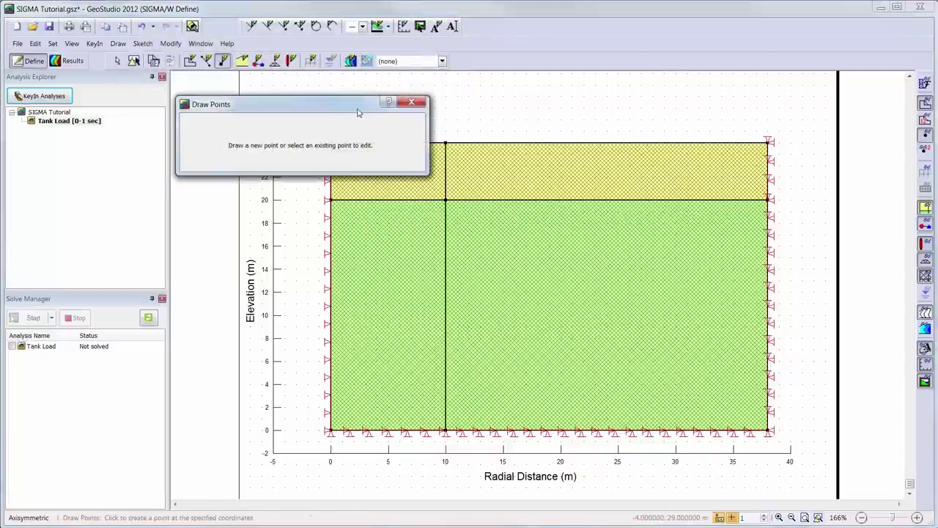
{"action": "mouse_move", "coordinate": [302, 109]}
{"action": "left_mouse_down"}
{"action": "mouse_move", "coordinate": [216, 173]}
{"action": "mouse_move", "coordinate": [156, 173]}
{"action": "left_mouse_up"}
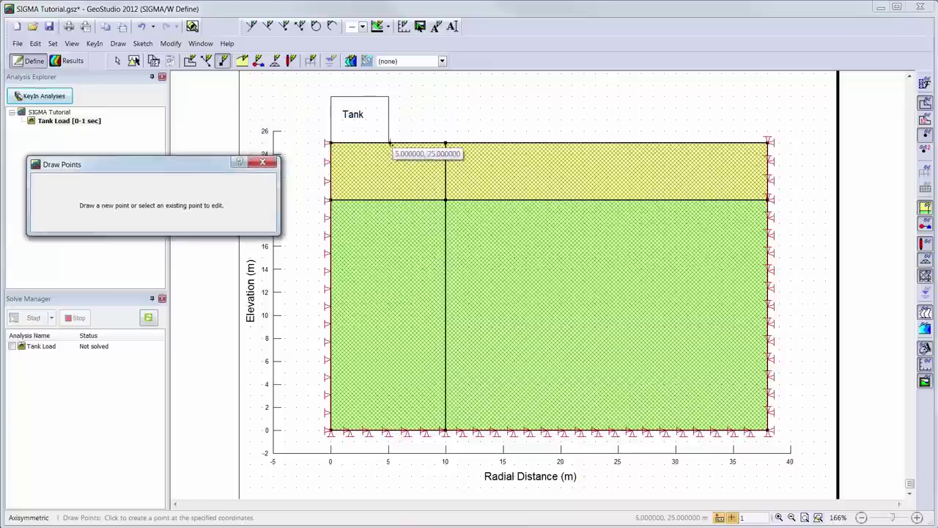
{"action": "left_click", "coordinate": [388, 143]}
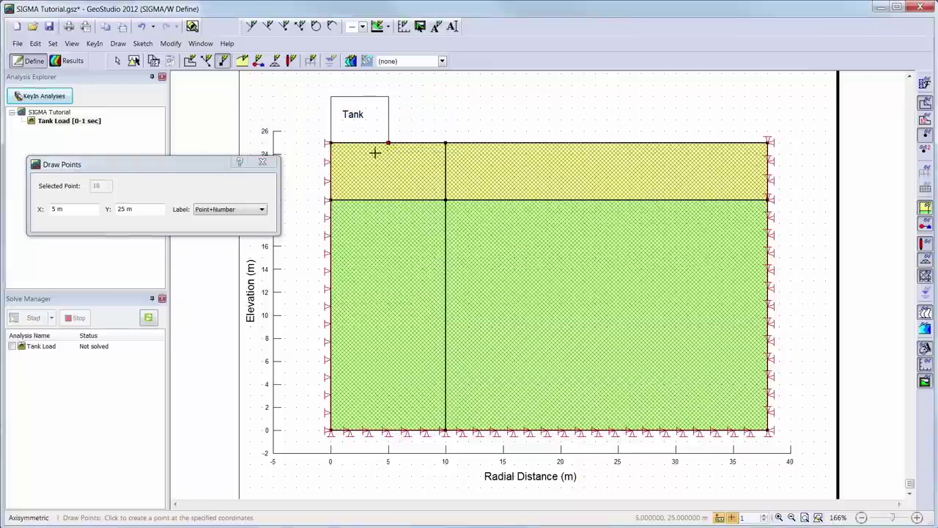
{"action": "left_click", "coordinate": [266, 164]}
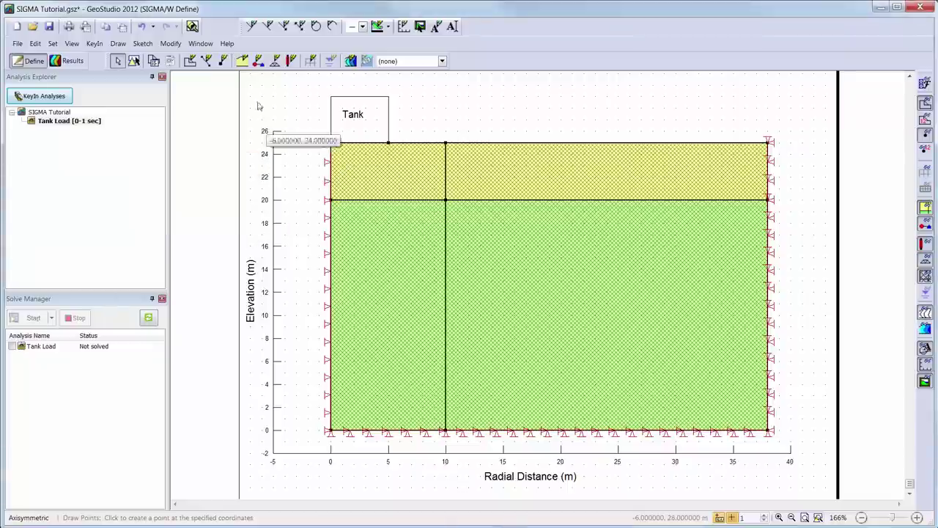
Step: Assign Tank Pressure to the top surface line from x = 0 to 5 m
{"action": "left_click", "coordinate": [258, 62]}
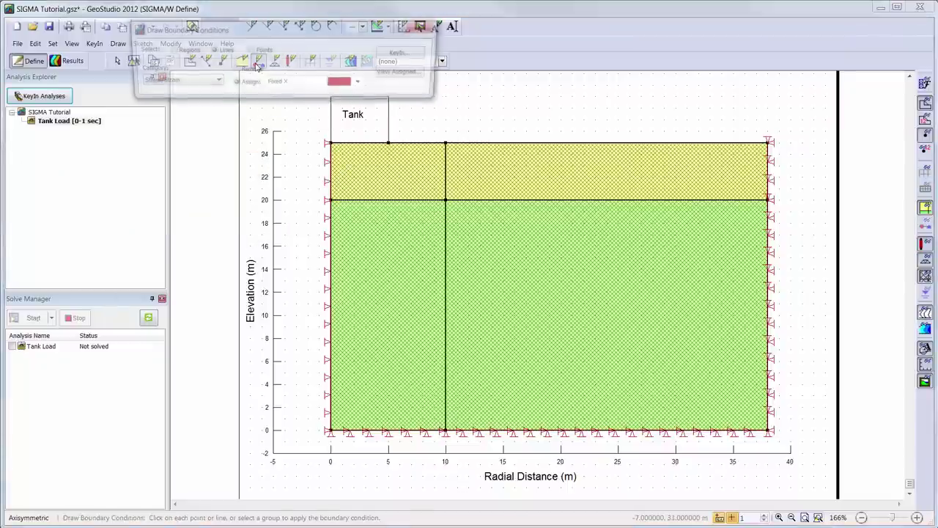
{"action": "left_click", "coordinate": [361, 83]}
{"action": "left_click", "coordinate": [359, 126]}
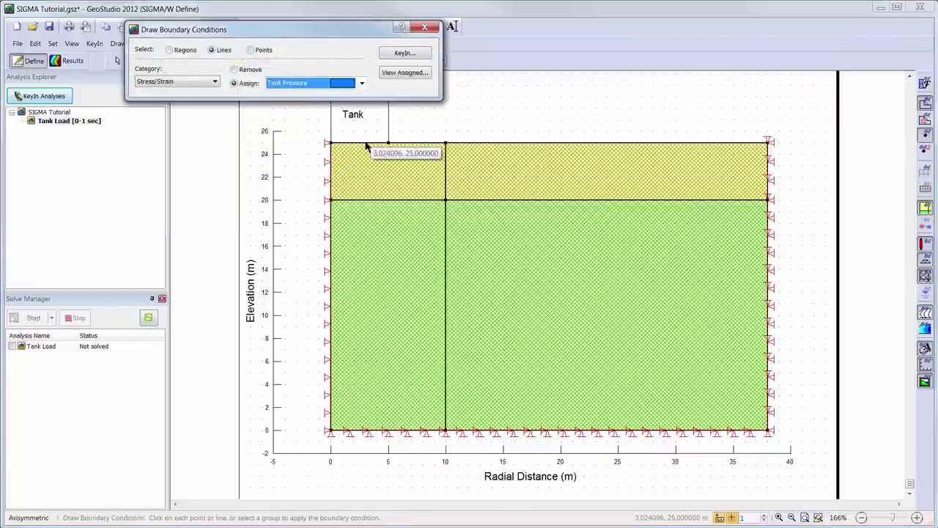
{"action": "left_click", "coordinate": [366, 142]}
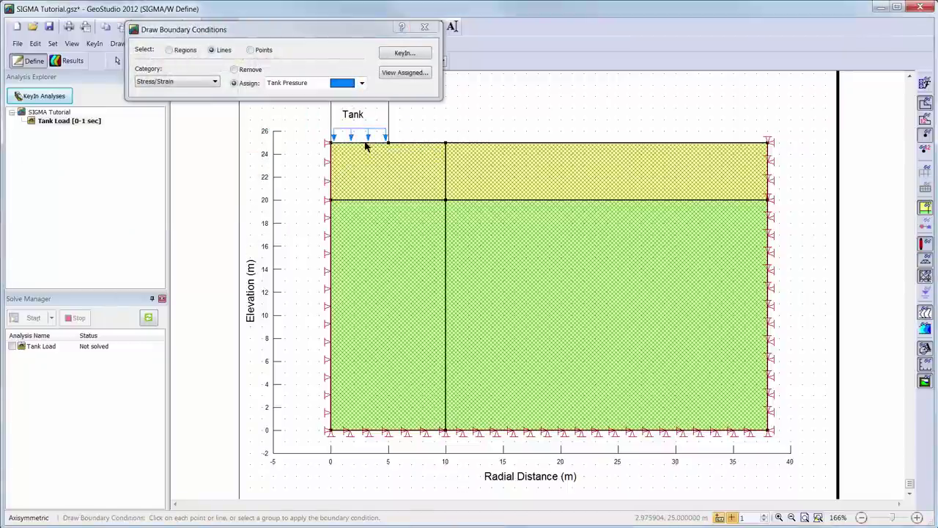
{"action": "left_click", "coordinate": [424, 28]}
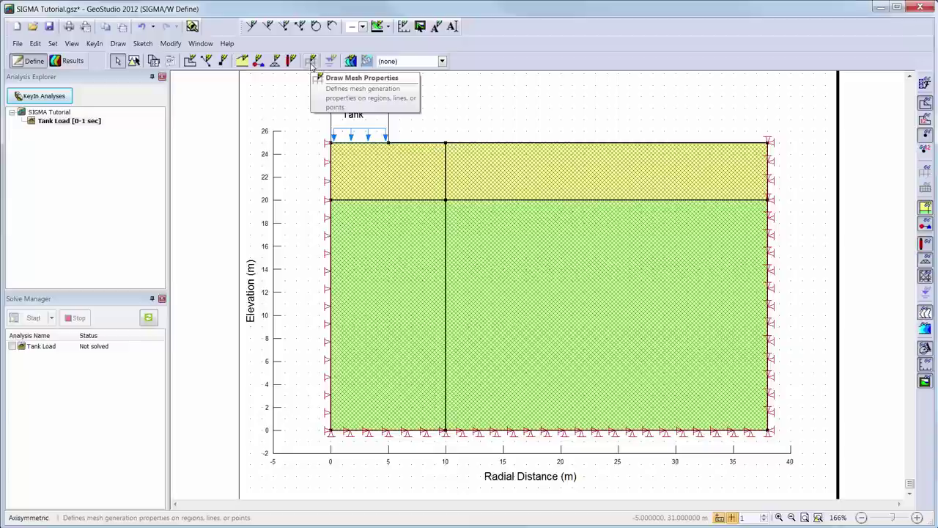
Step: Mesh the upper-left and lower-left regions as Rectangular Grid of Quads
{"action": "left_click", "coordinate": [311, 61]}
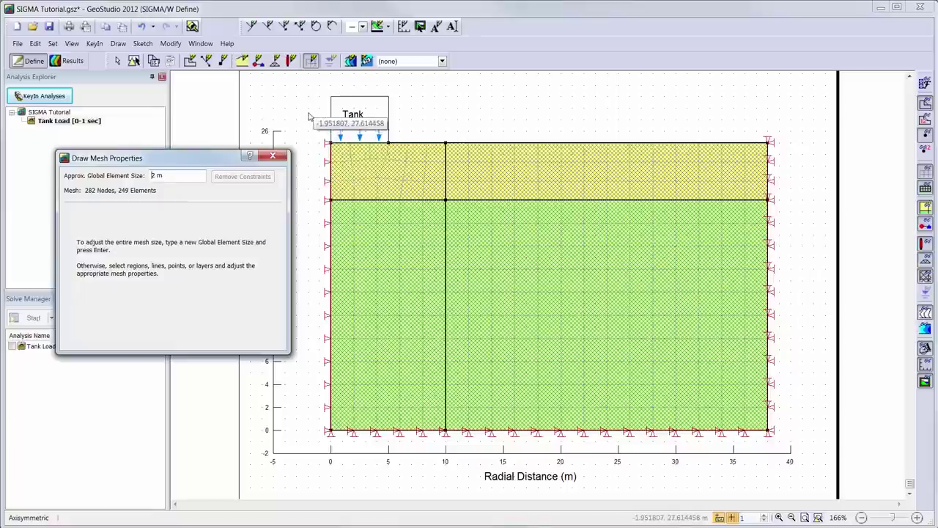
{"action": "left_click_drag", "start_coordinate": [310, 100], "coordinate": [781, 480]}
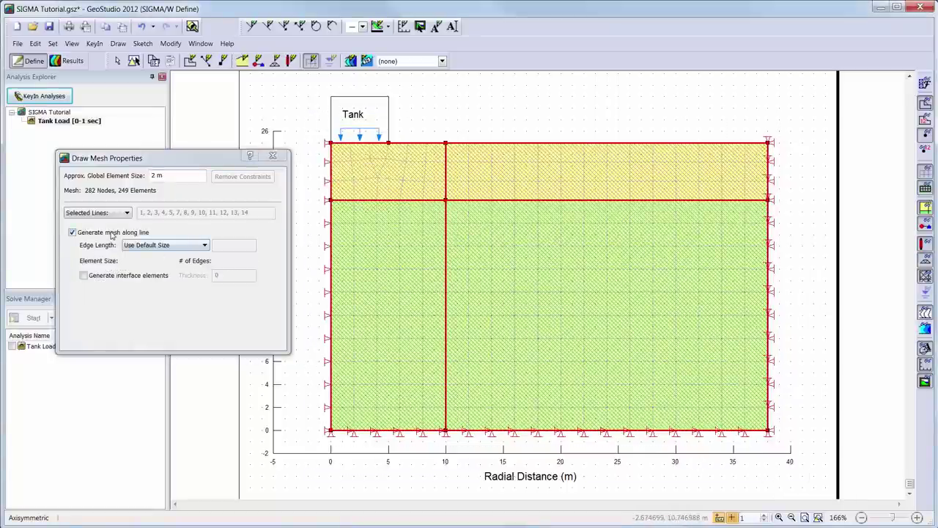
{"action": "left_click", "coordinate": [381, 179]}
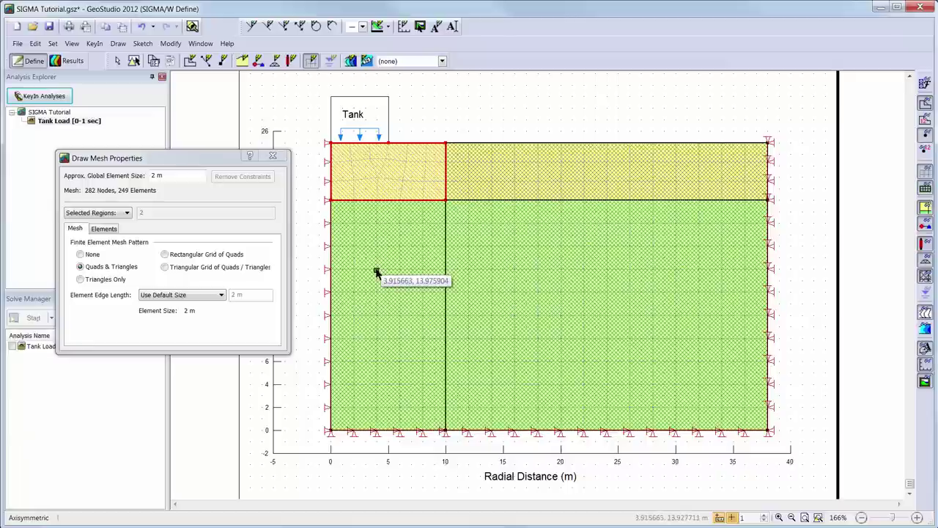
{"action": "left_click", "coordinate": [192, 256]}
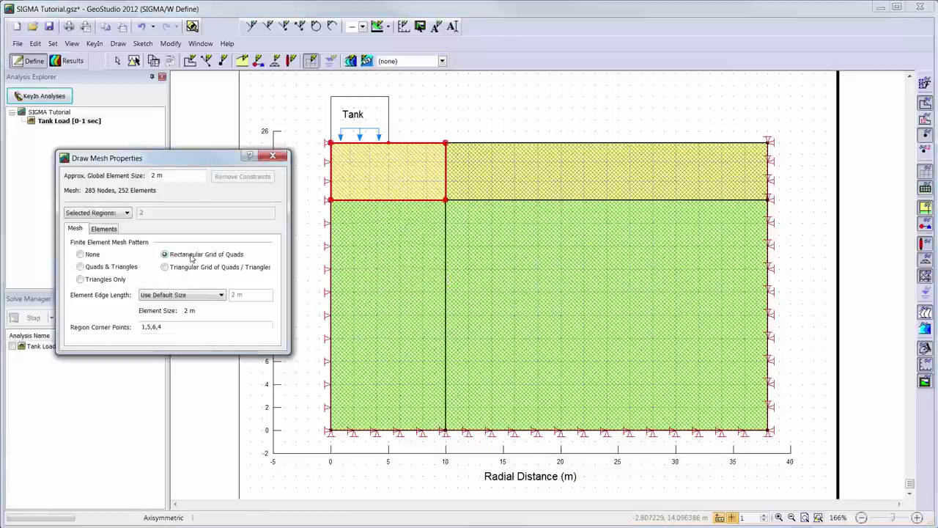
{"action": "left_click", "coordinate": [392, 276]}
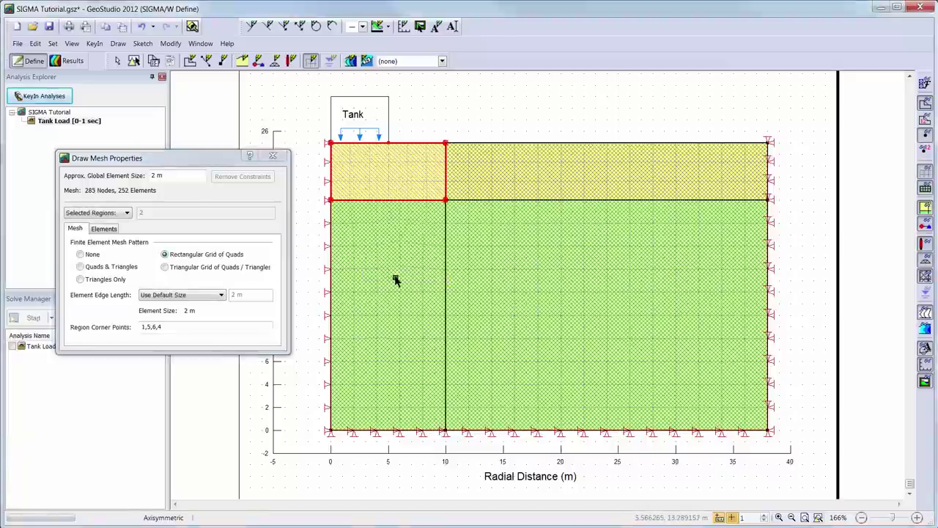
{"action": "left_click", "coordinate": [196, 256]}
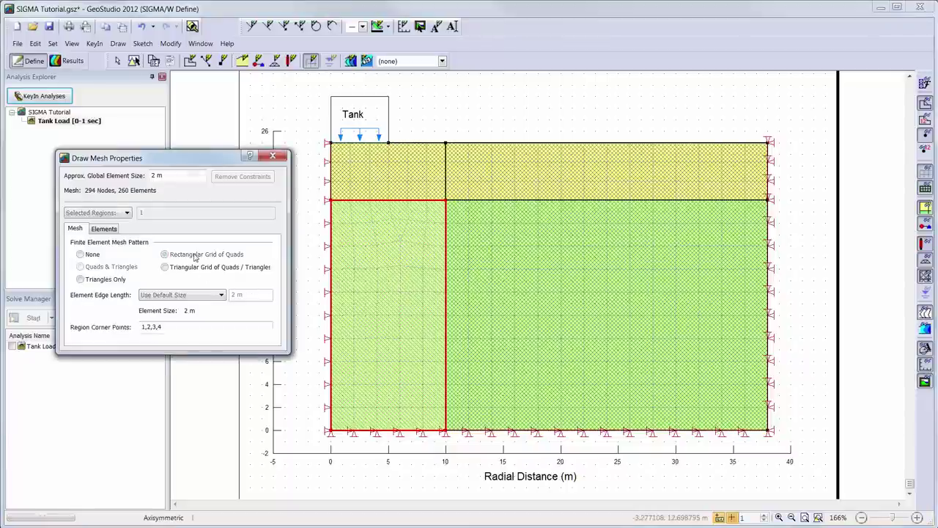
Step: Mesh the upper-right and lower-right regions as Rectangular Grid of Quads
{"action": "left_click", "coordinate": [516, 180]}
{"action": "left_click", "coordinate": [242, 256]}
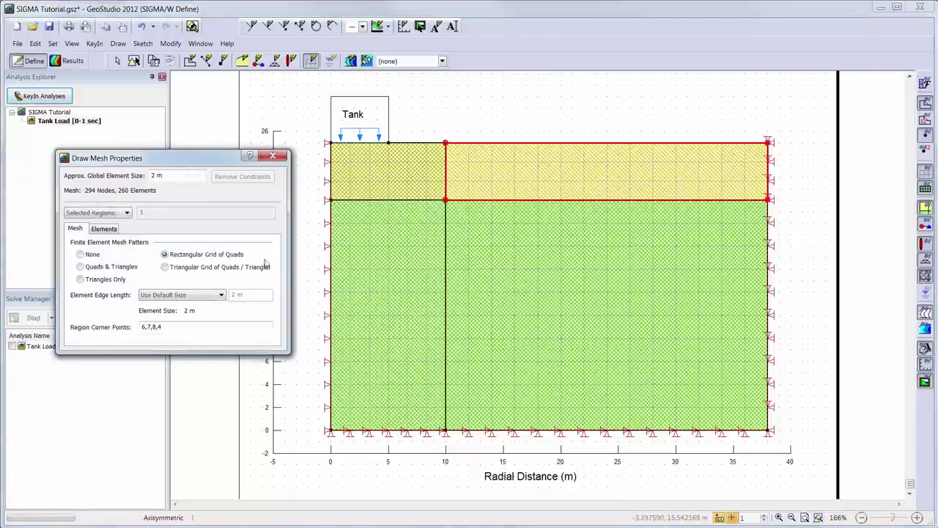
{"action": "left_click", "coordinate": [509, 293]}
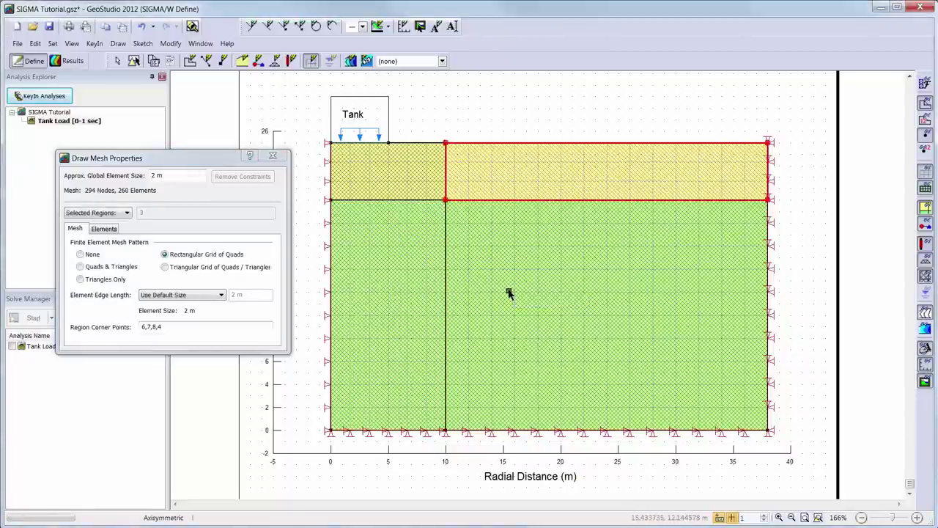
{"action": "left_click", "coordinate": [208, 256]}
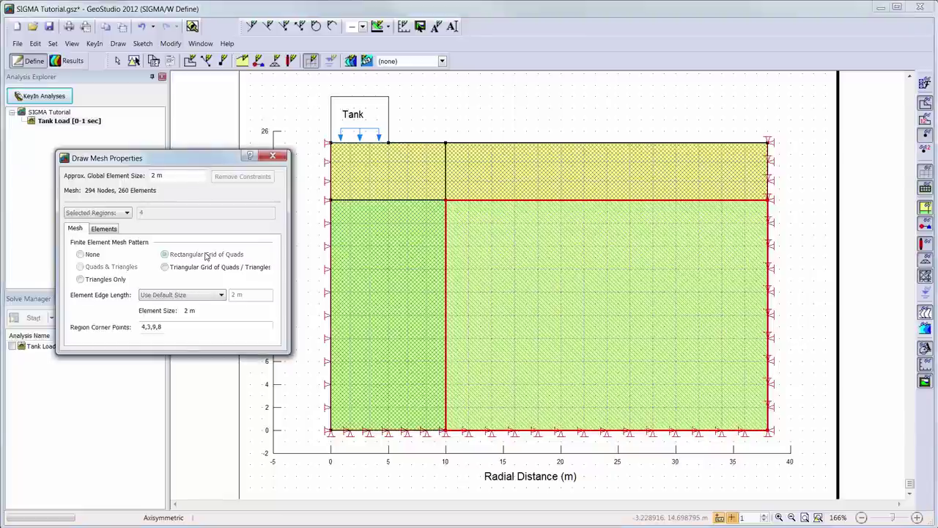
{"action": "left_click", "coordinate": [372, 180]}
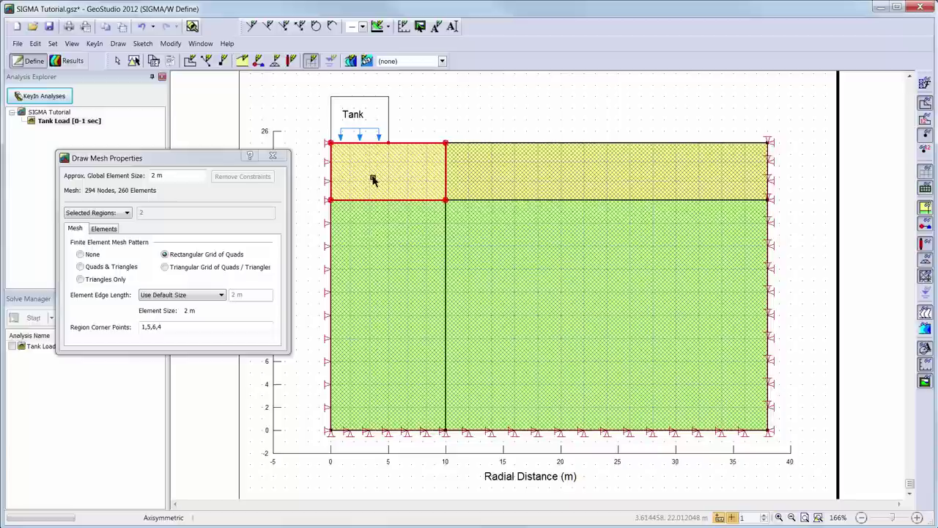
Step: Set element edge length to 0.5 of default size for the upper-left and lower-left regions
{"action": "left_click", "coordinate": [203, 295]}
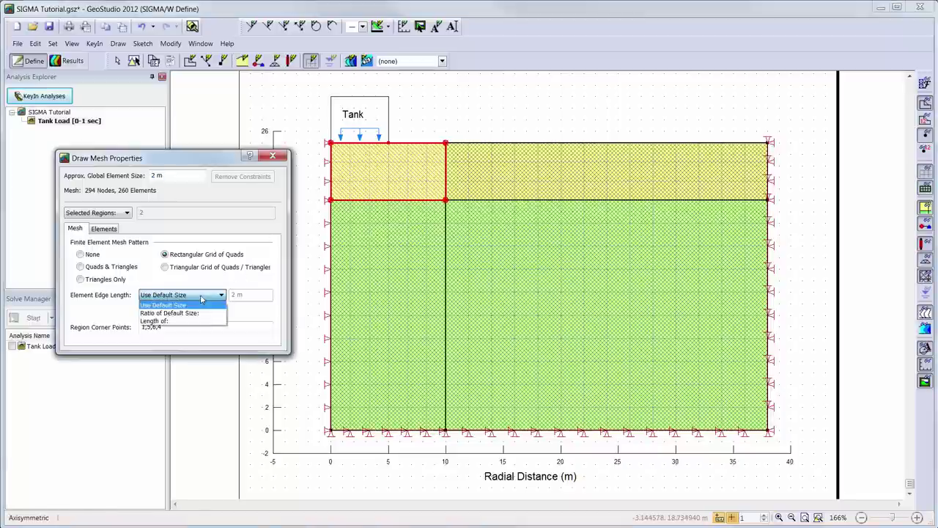
{"action": "left_click", "coordinate": [205, 313]}
{"action": "left_click", "coordinate": [249, 294]}
{"action": "key", "text": "BackSpace"}
{"action": "type", "text": "0.5"}
{"action": "key", "text": "Return"}
{"action": "left_click", "coordinate": [377, 308]}
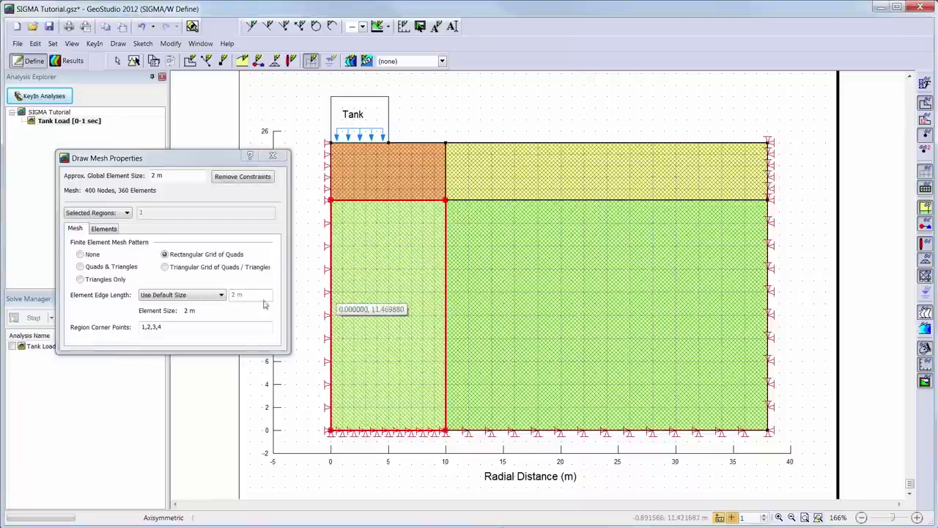
{"action": "left_click", "coordinate": [207, 296]}
{"action": "left_click", "coordinate": [205, 313]}
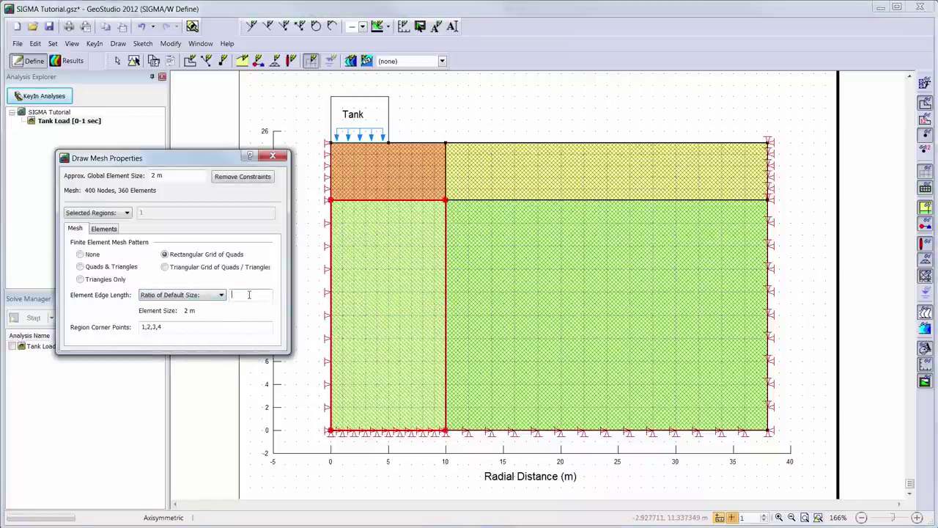
{"action": "key", "text": "Return"}
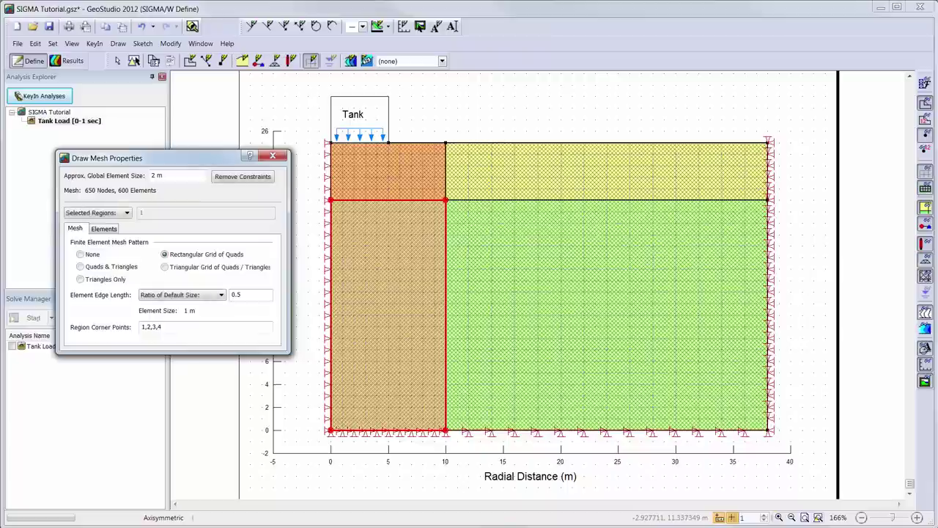
Step: Enable Apply Secondary Nodes for the regions' elements and close mesh properties
{"action": "left_click", "coordinate": [108, 231]}
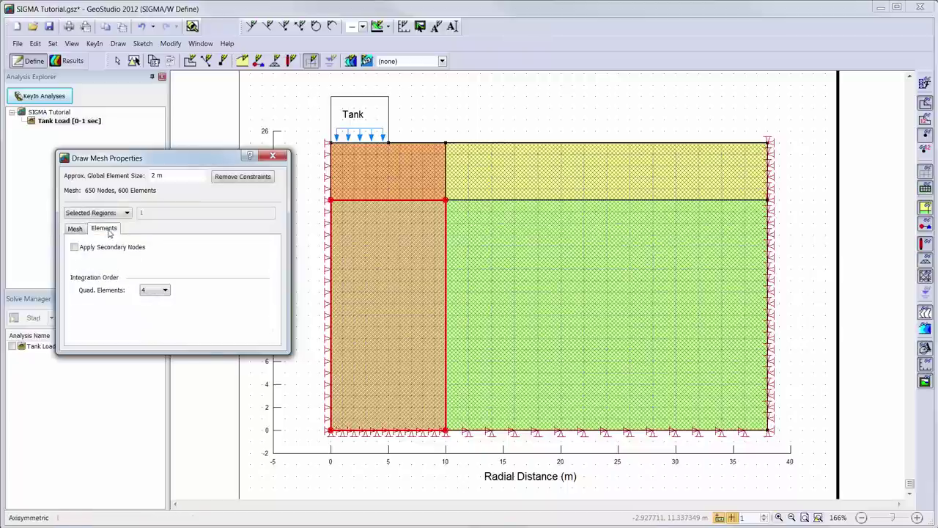
{"action": "left_click", "coordinate": [74, 248]}
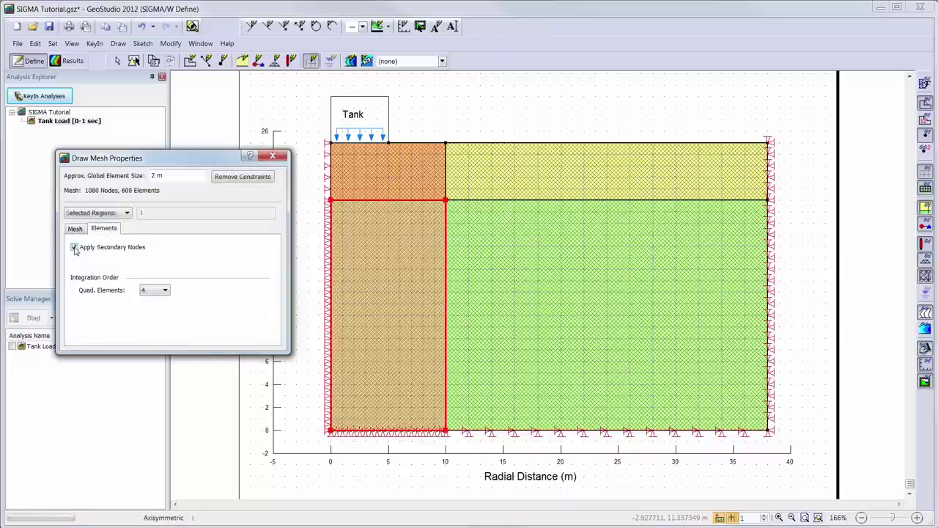
{"action": "left_click", "coordinate": [381, 183]}
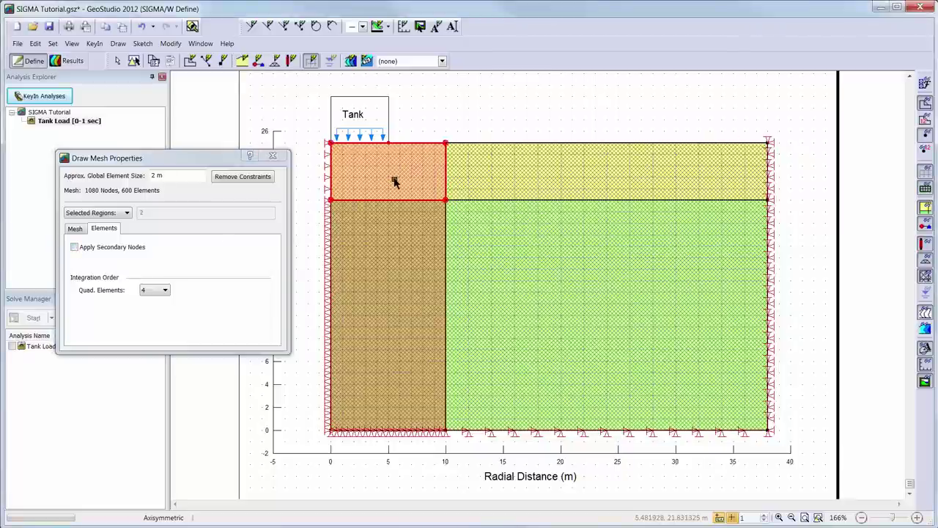
{"action": "left_click", "coordinate": [75, 248]}
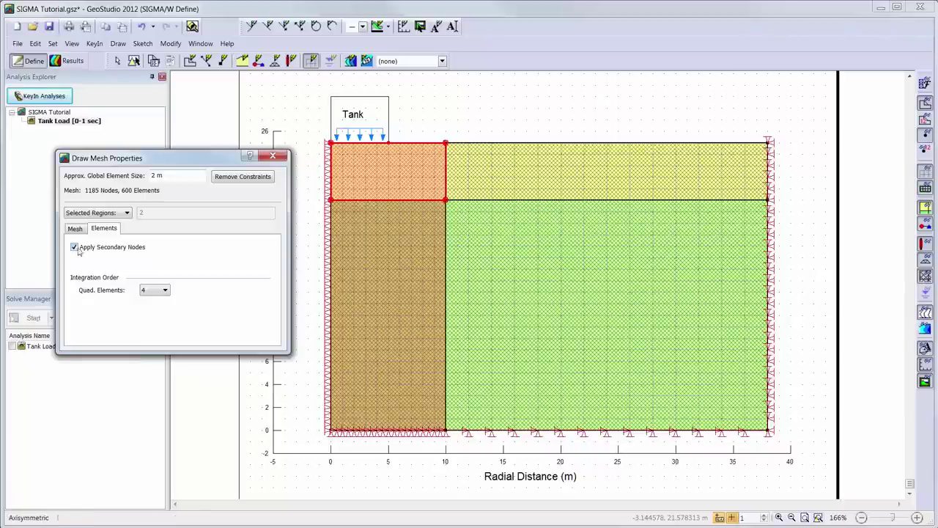
{"action": "left_click", "coordinate": [276, 162]}
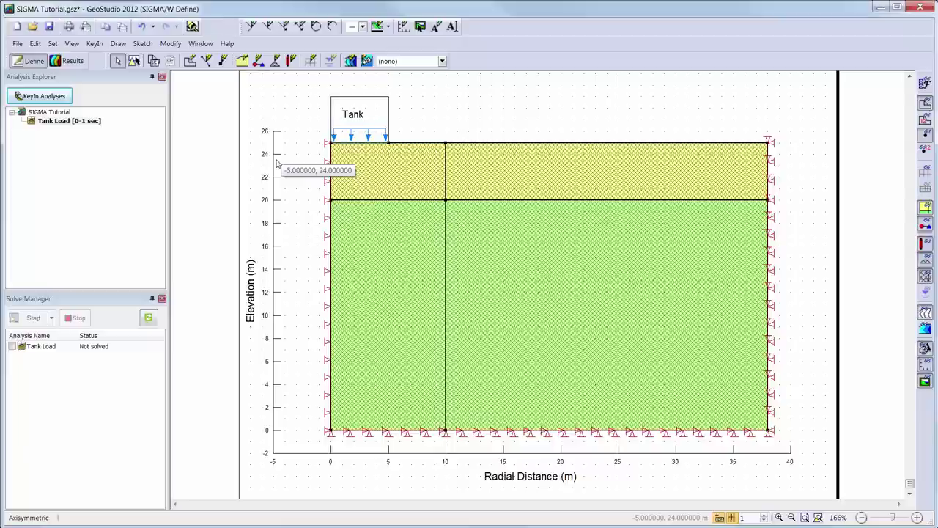
Step: Solve the Tank Load analysis and show its Y-Total Stress contours
{"action": "left_click", "coordinate": [11, 347]}
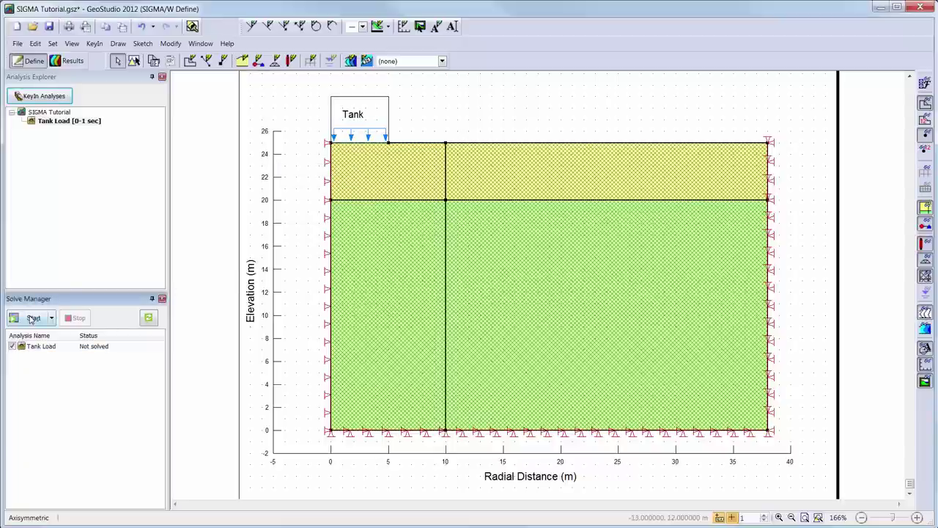
{"action": "left_click", "coordinate": [33, 318]}
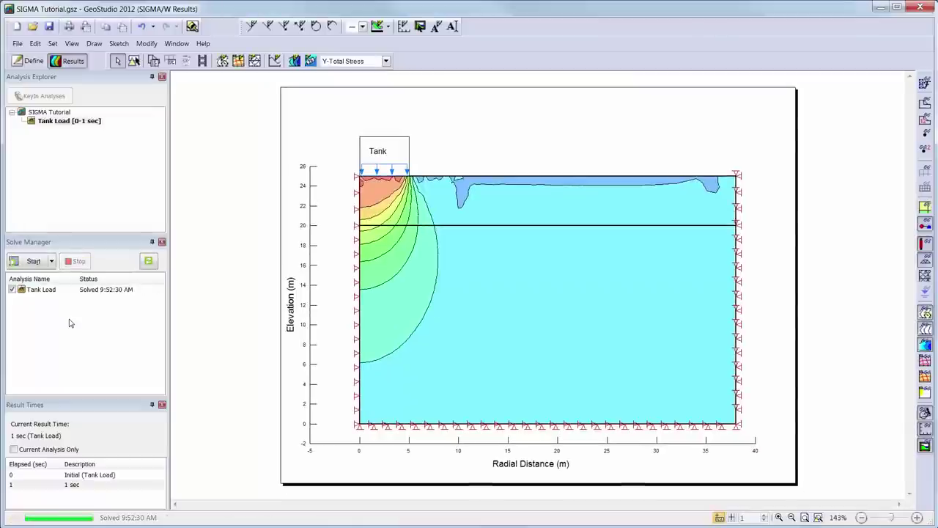
{"action": "left_click", "coordinate": [385, 63]}
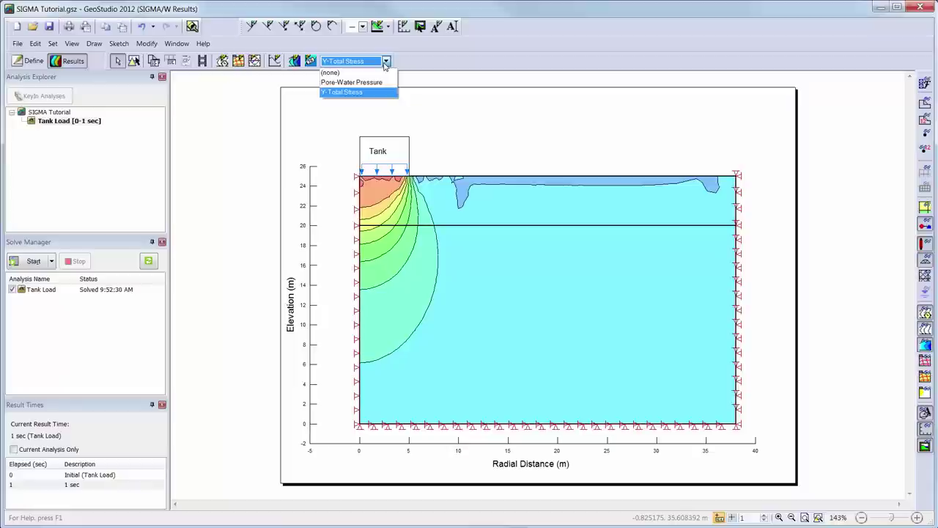
Step: In the contour settings, try Narrow Rainbow shading, then go back to Wide Rainbow
{"action": "left_click", "coordinate": [386, 64]}
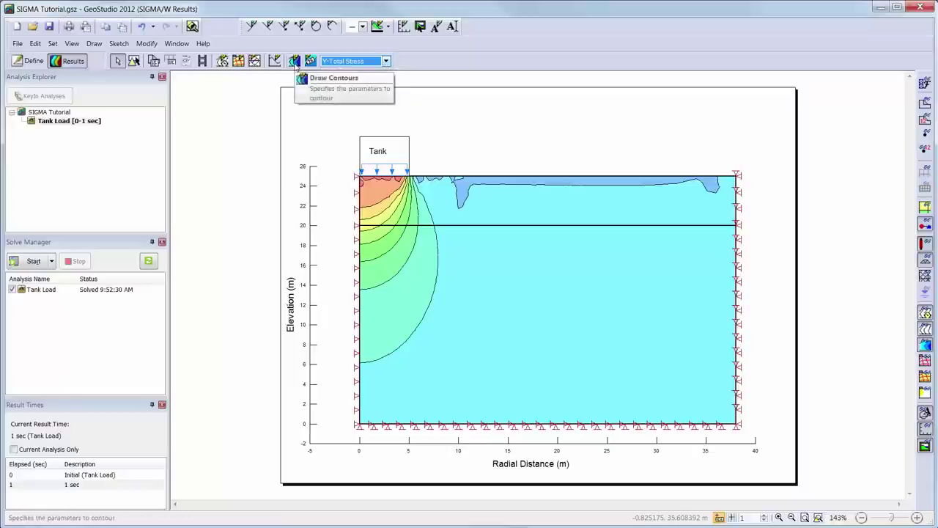
{"action": "left_click", "coordinate": [294, 60]}
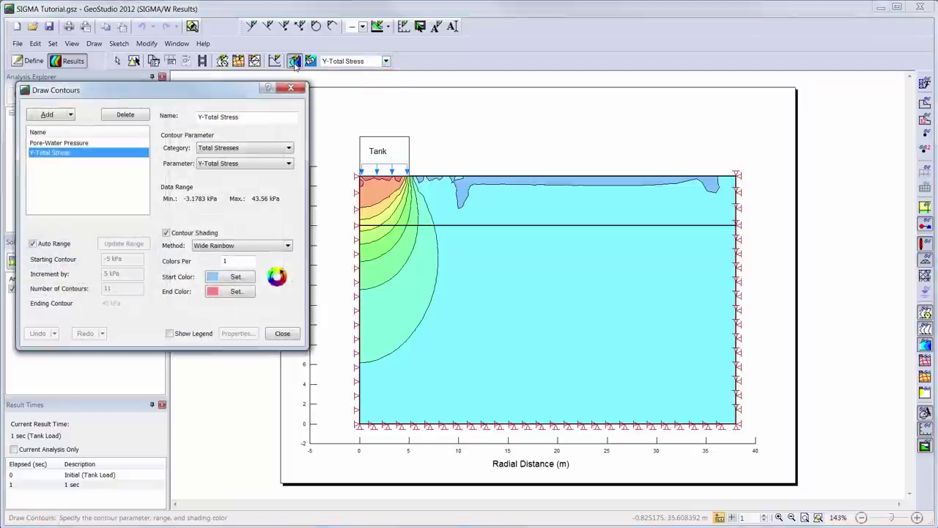
{"action": "left_click", "coordinate": [290, 247]}
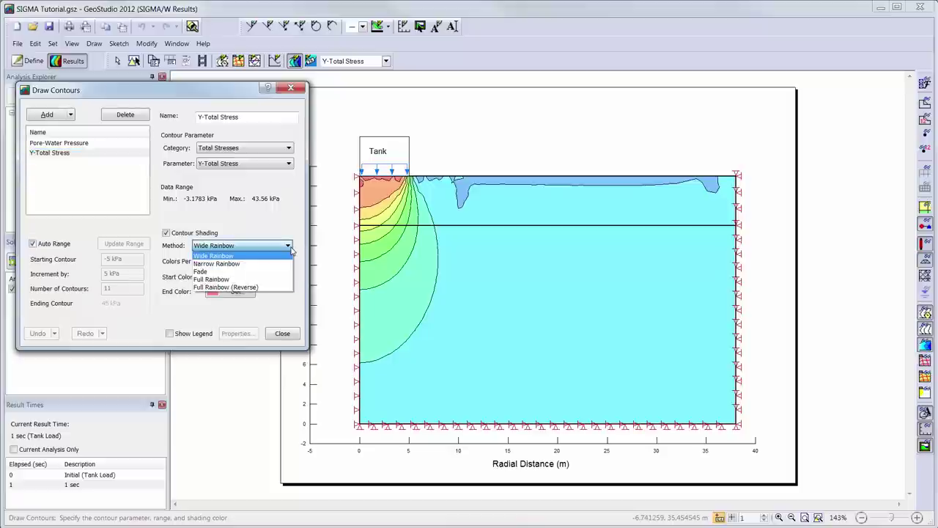
{"action": "left_click", "coordinate": [286, 264]}
{"action": "left_click", "coordinate": [288, 246]}
{"action": "left_click", "coordinate": [285, 256]}
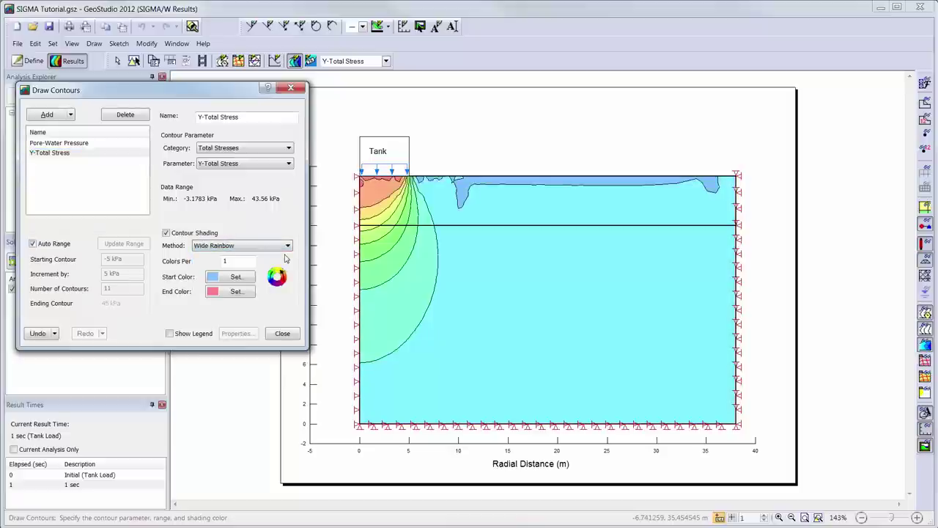
Step: Show the Y-Total Stress legend and set manual contours: start at 5 kPa, 9 contours
{"action": "left_click", "coordinate": [170, 333]}
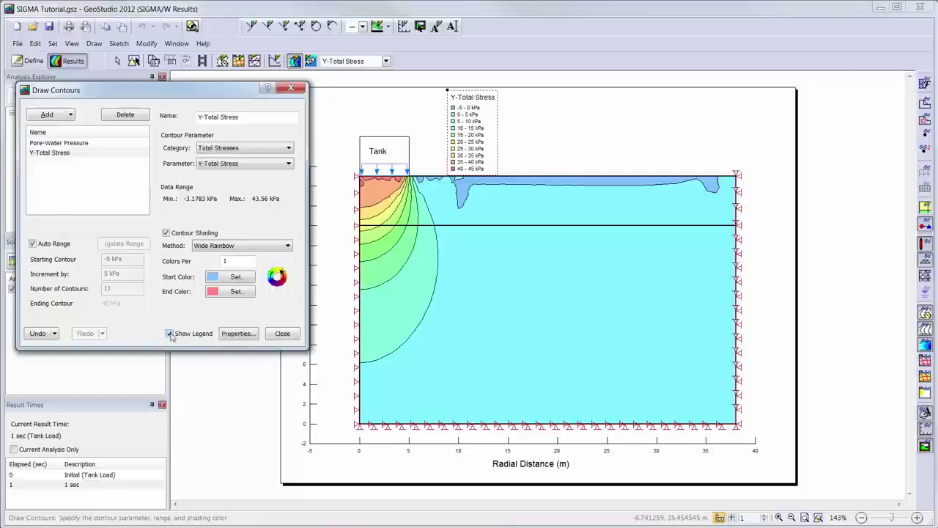
{"action": "left_click", "coordinate": [32, 243]}
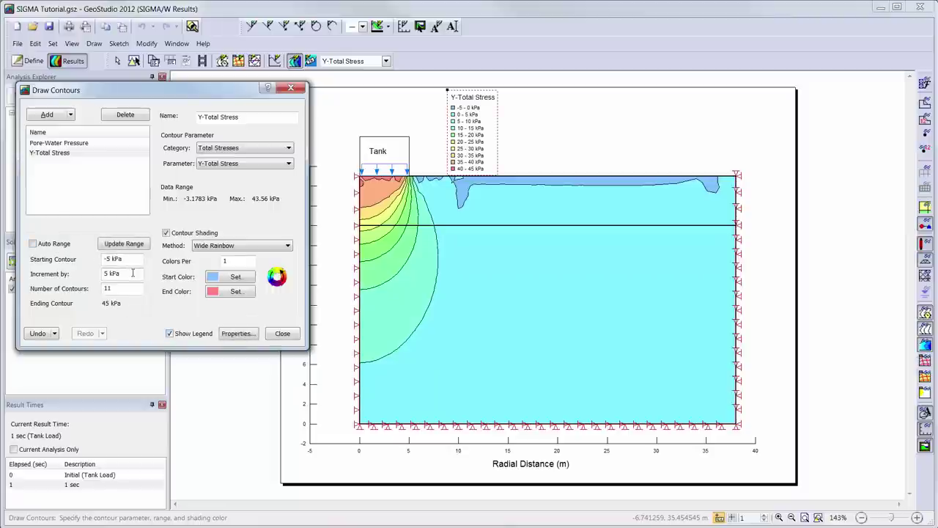
{"action": "left_click_drag", "start_coordinate": [122, 259], "coordinate": [30, 255]}
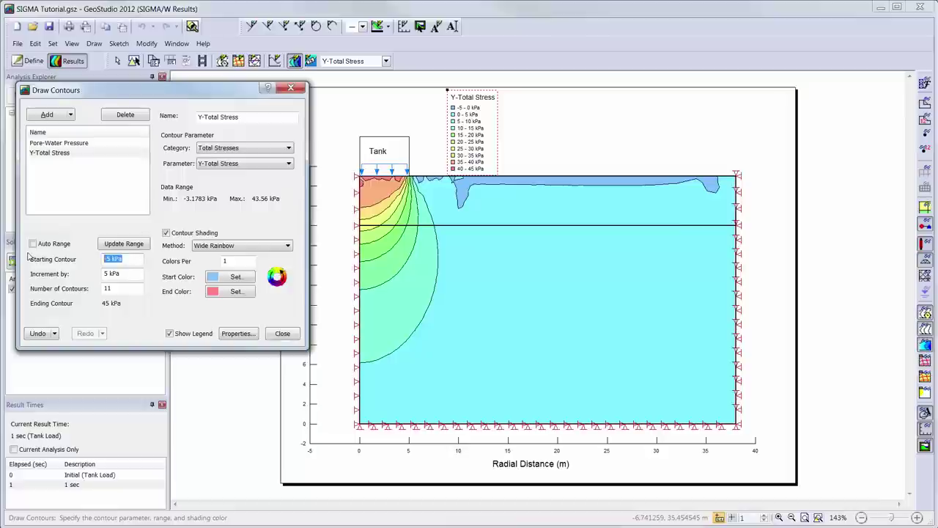
{"action": "type", "text": "5"}
{"action": "double_click", "coordinate": [137, 293]}
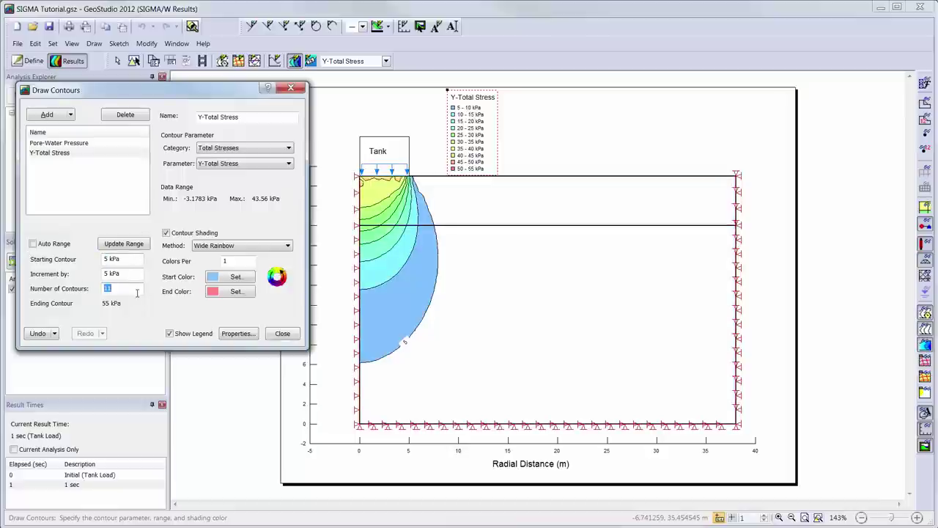
{"action": "type", "text": "9"}
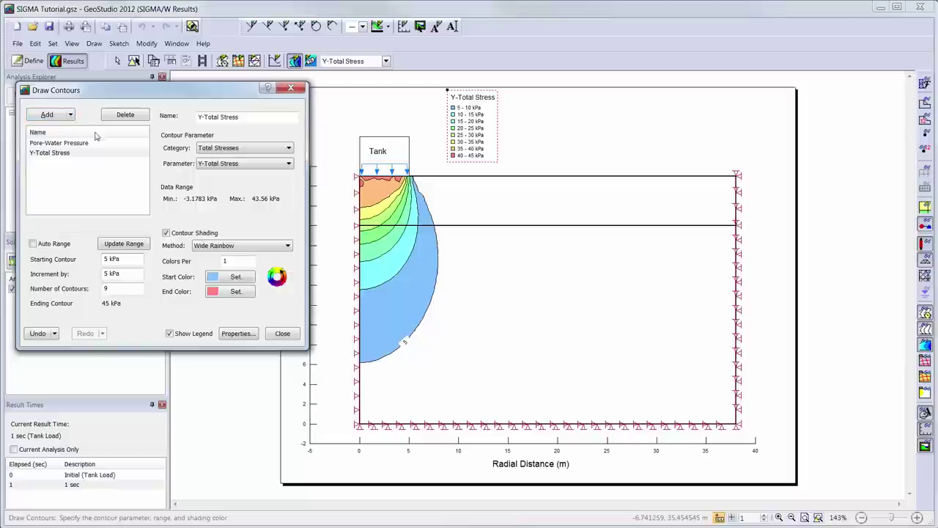
{"action": "left_click", "coordinate": [288, 148]}
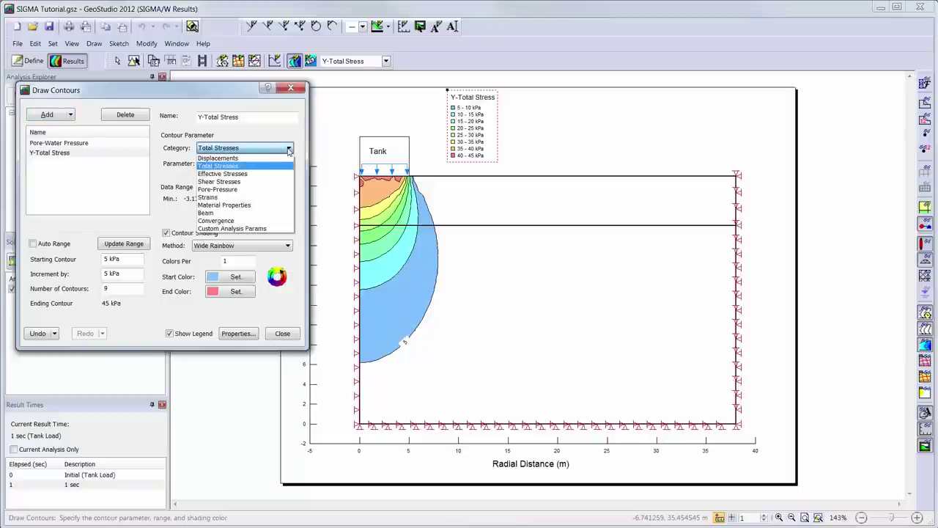
{"action": "left_click", "coordinate": [288, 148]}
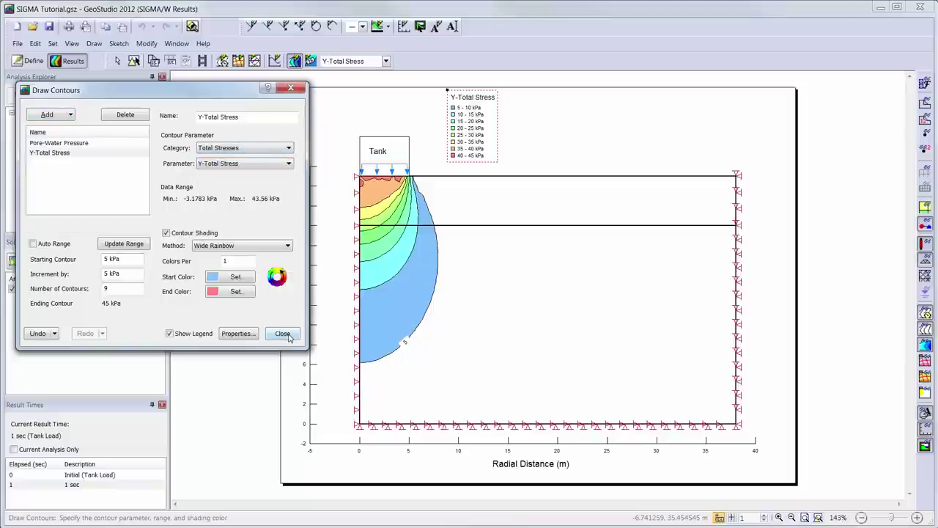
Step: Add contour labels to the 35, 20 and 10 kPa Y-Total Stress lines beneath the tank
{"action": "left_click", "coordinate": [283, 333]}
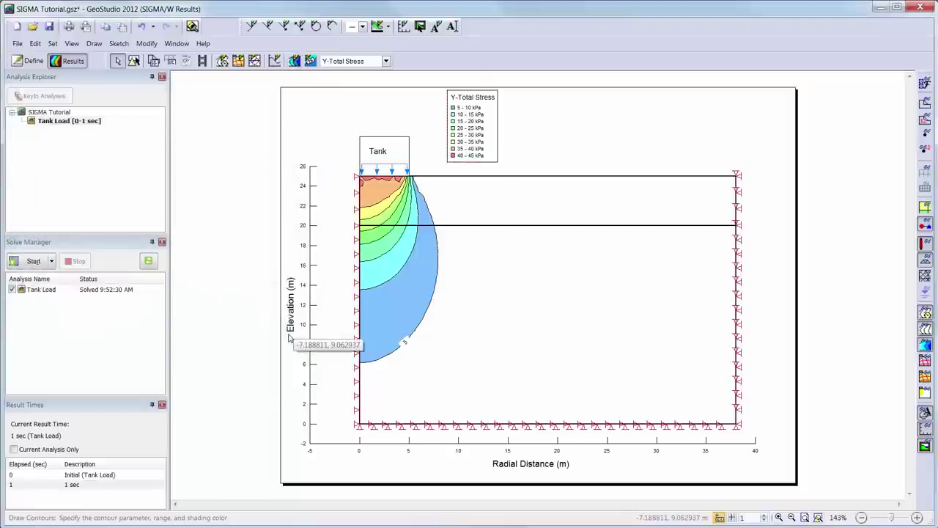
{"action": "left_click", "coordinate": [311, 63]}
{"action": "left_click", "coordinate": [375, 204]}
{"action": "left_click", "coordinate": [380, 240]}
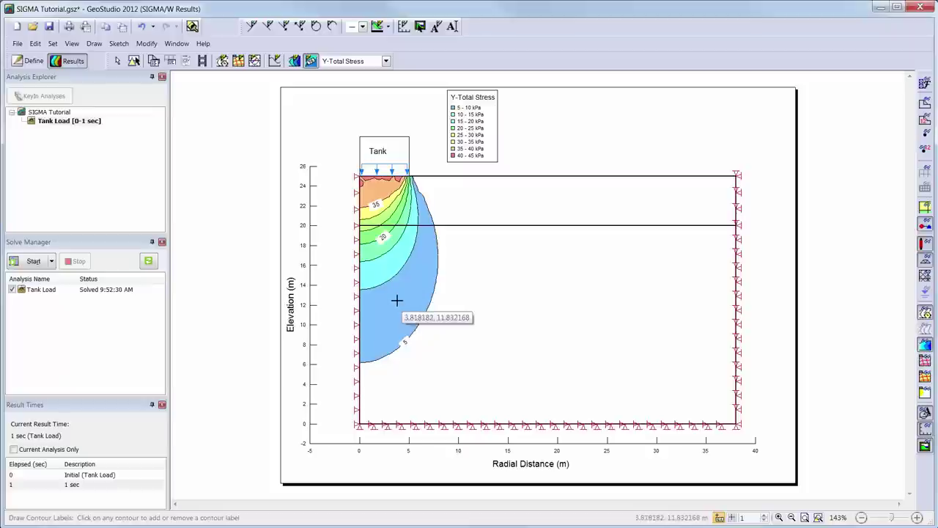
{"action": "left_click", "coordinate": [388, 281]}
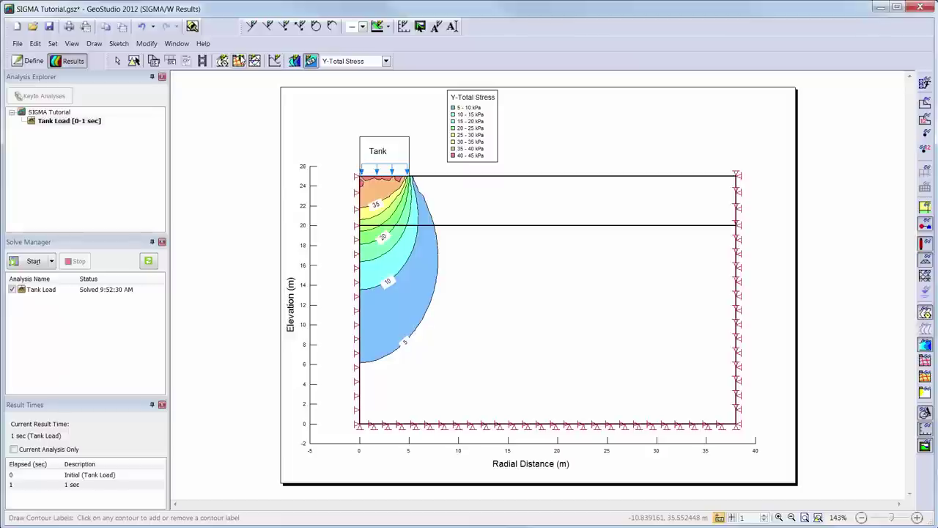
Step: Display computed displacements as a deformed mesh, after briefly trying vector arrows
{"action": "left_click", "coordinate": [239, 60]}
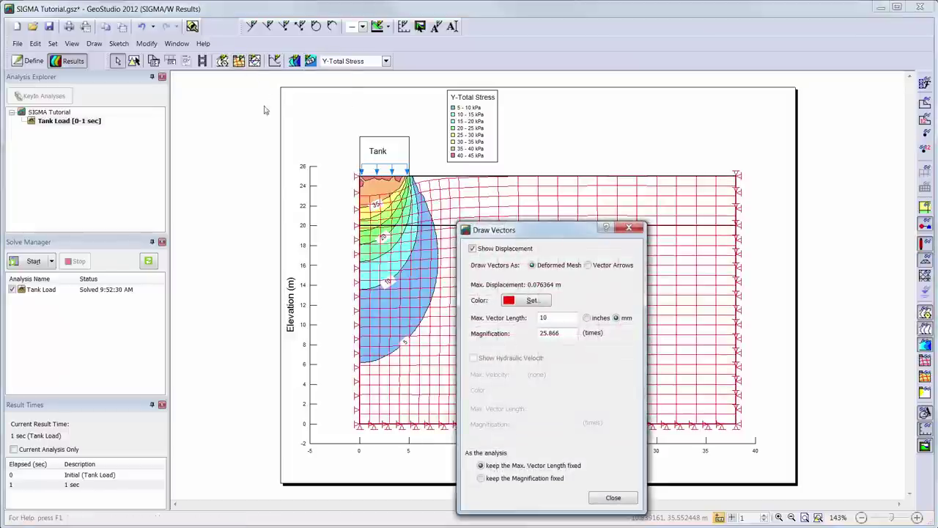
{"action": "left_click", "coordinate": [609, 270]}
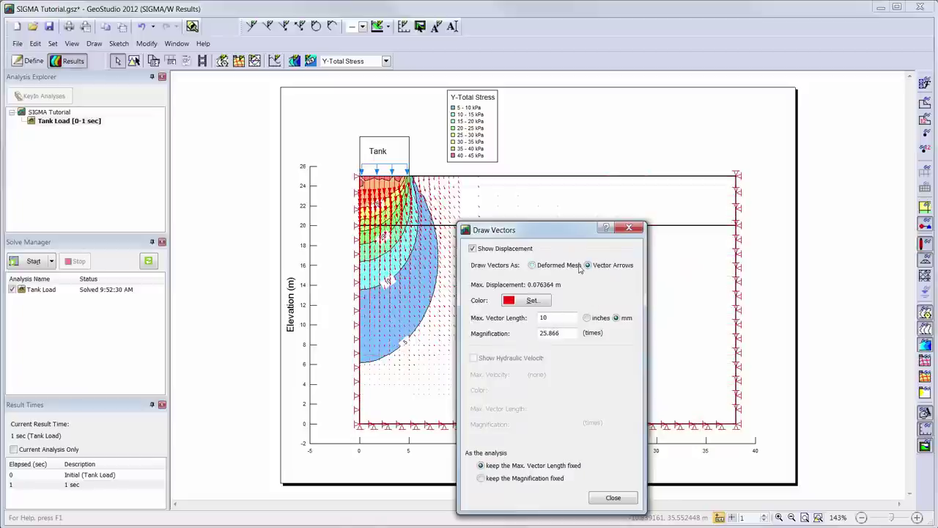
{"action": "left_click", "coordinate": [577, 271]}
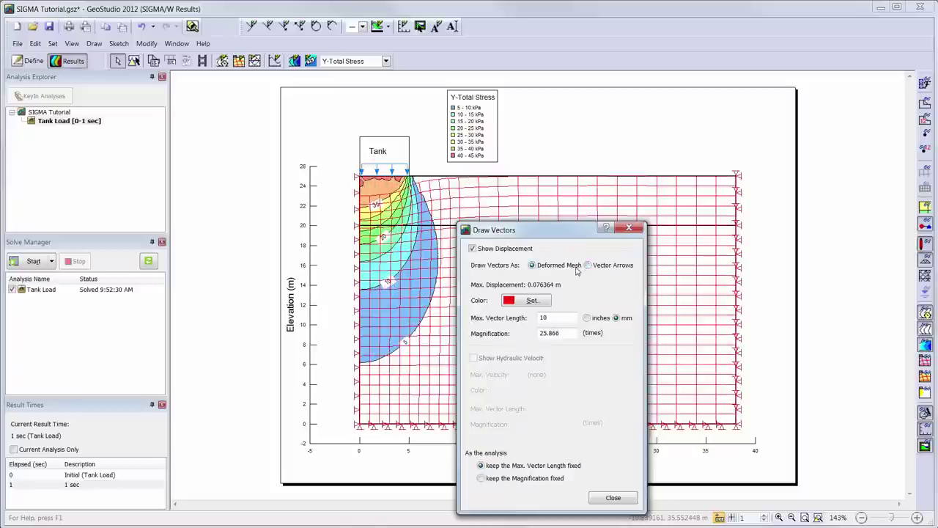
{"action": "left_click", "coordinate": [613, 498]}
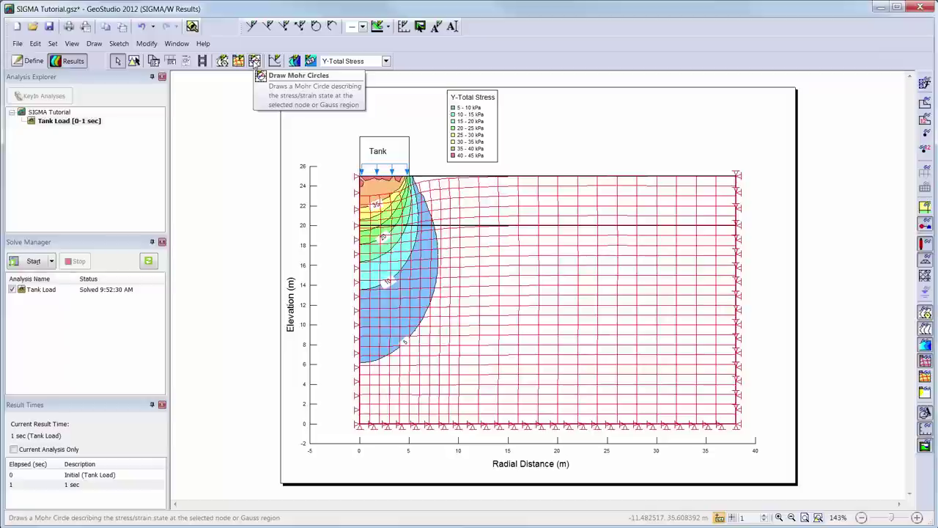
{"action": "left_click", "coordinate": [254, 61]}
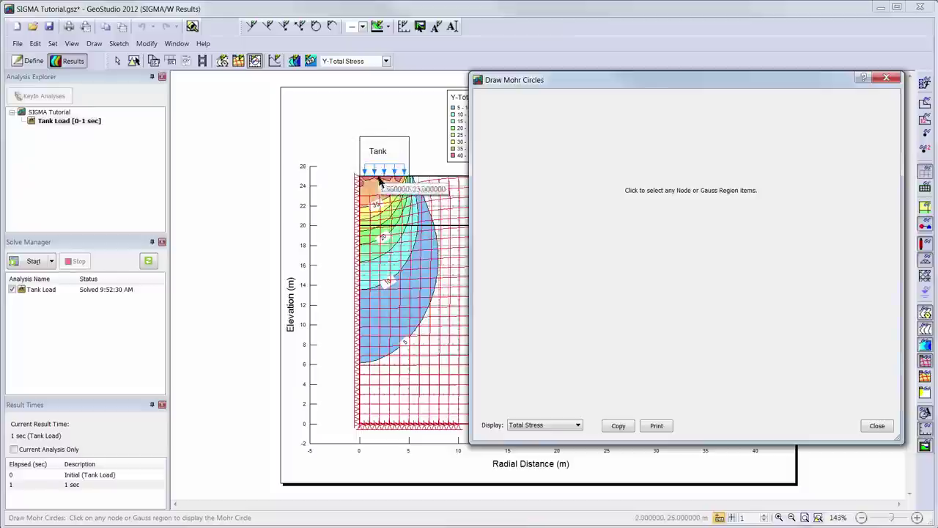
{"action": "left_click", "coordinate": [378, 186]}
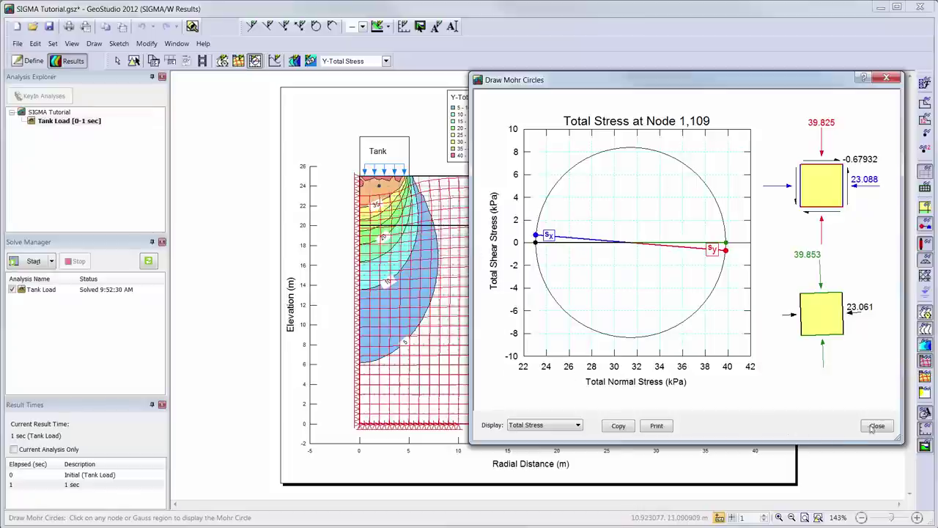
{"action": "left_click", "coordinate": [514, 427]}
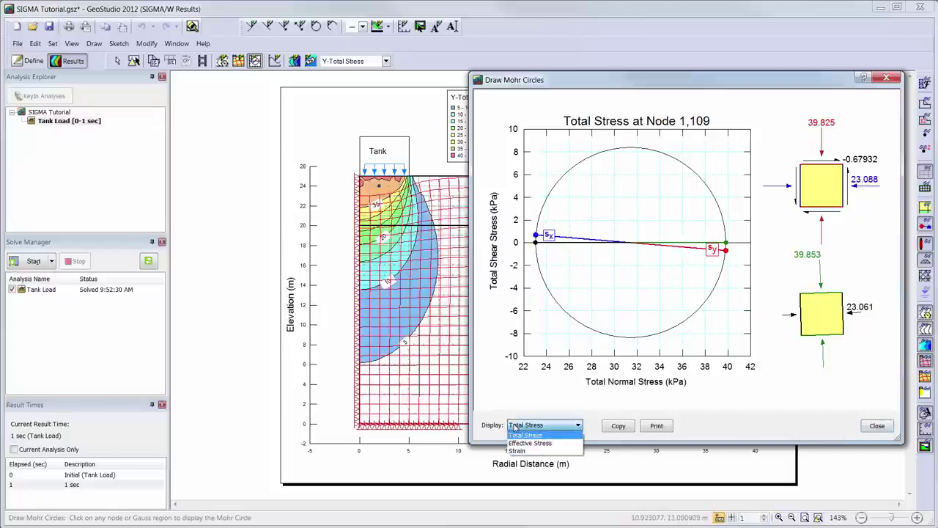
{"action": "left_click", "coordinate": [514, 428]}
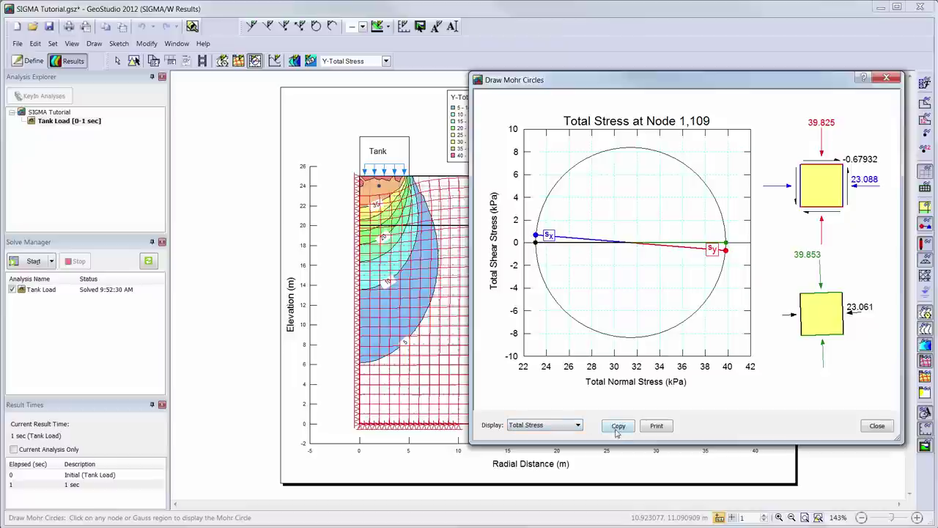
{"action": "left_click", "coordinate": [883, 428]}
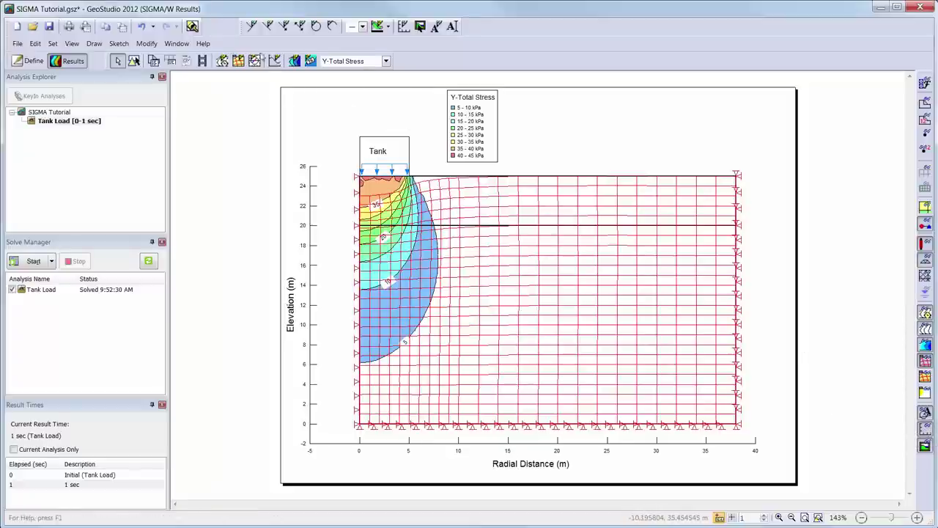
Step: Create a graph named 'Lateral Displacement' plotting X-Displacement versus Y, ready for location picking
{"action": "left_click", "coordinate": [274, 62]}
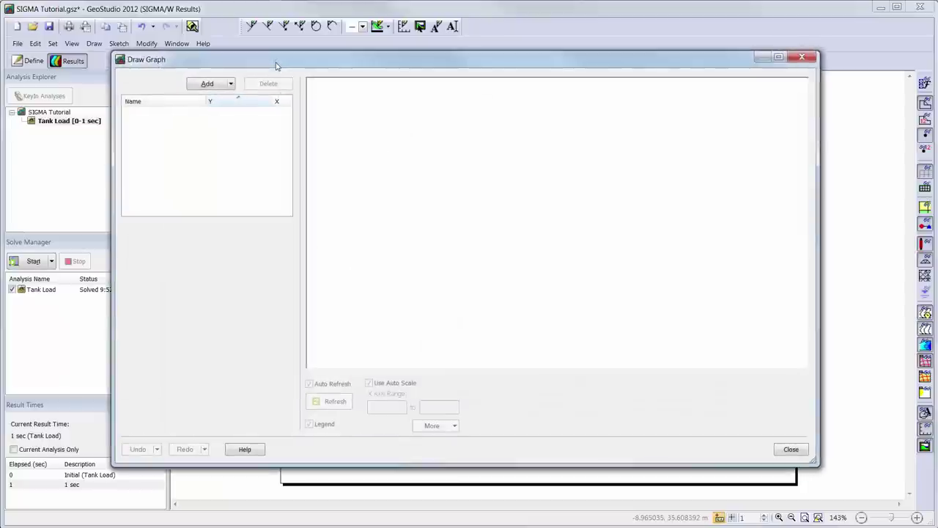
{"action": "left_click", "coordinate": [215, 85]}
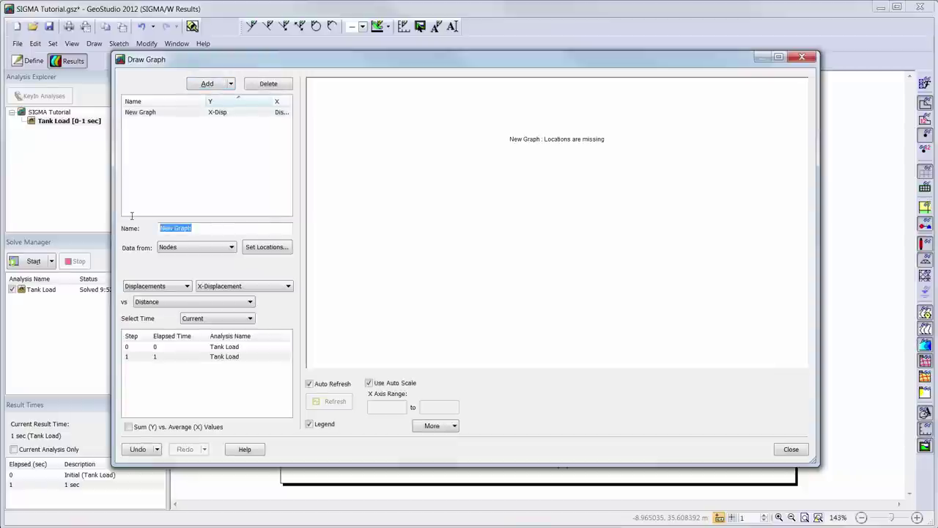
{"action": "type", "text": "Lateral Displacement"}
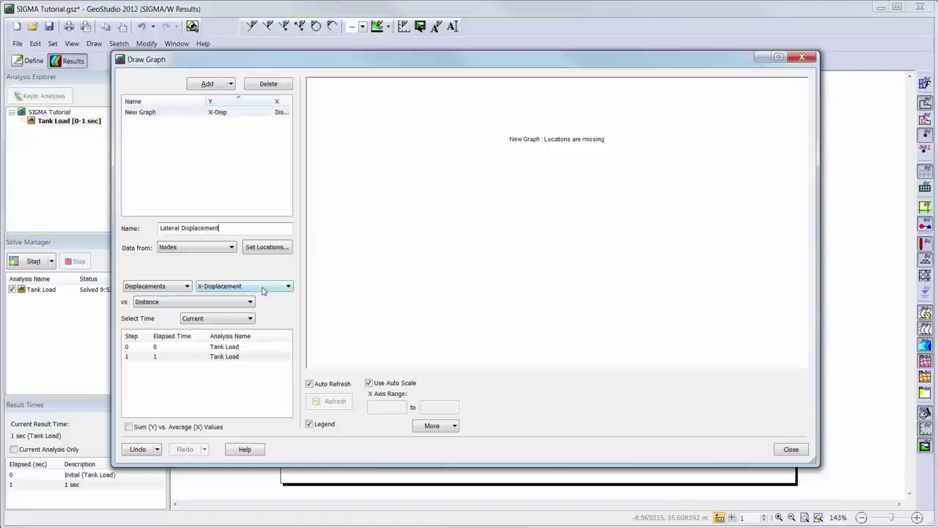
{"action": "left_click", "coordinate": [250, 302]}
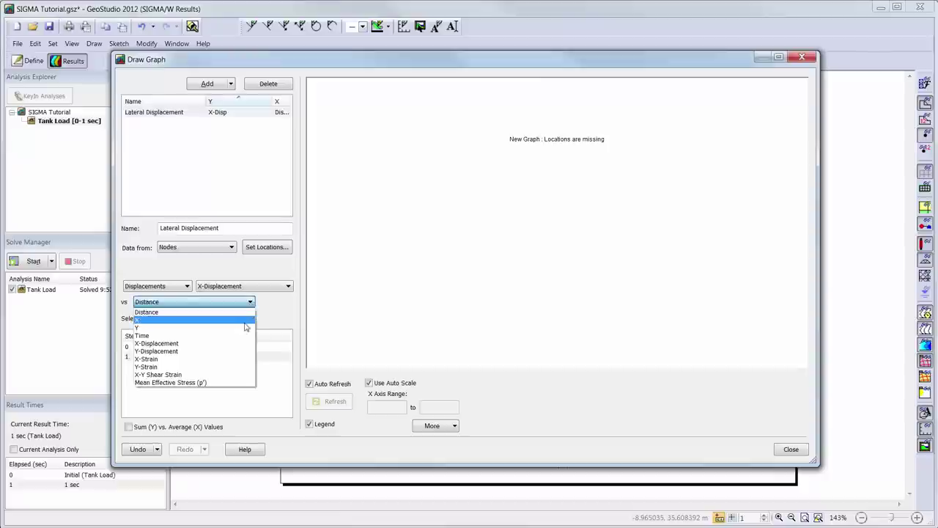
{"action": "left_click", "coordinate": [245, 328]}
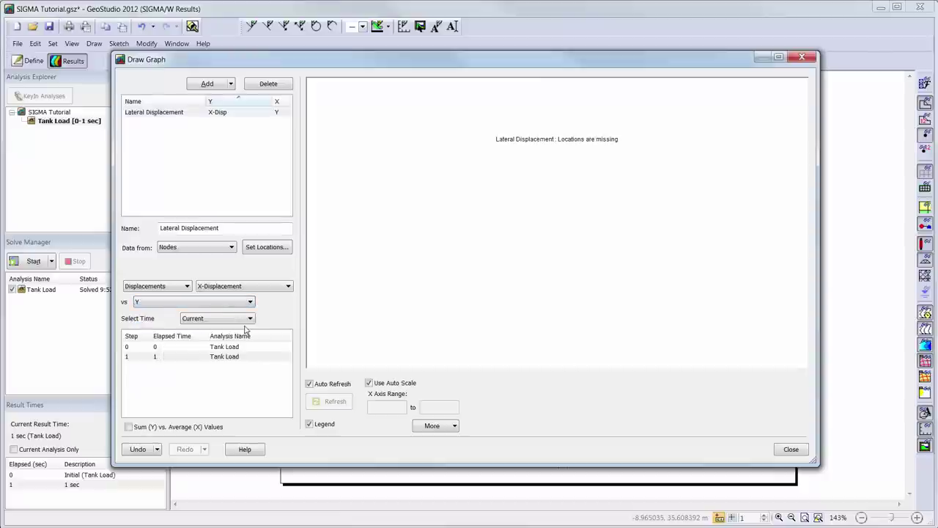
{"action": "left_click", "coordinate": [268, 247]}
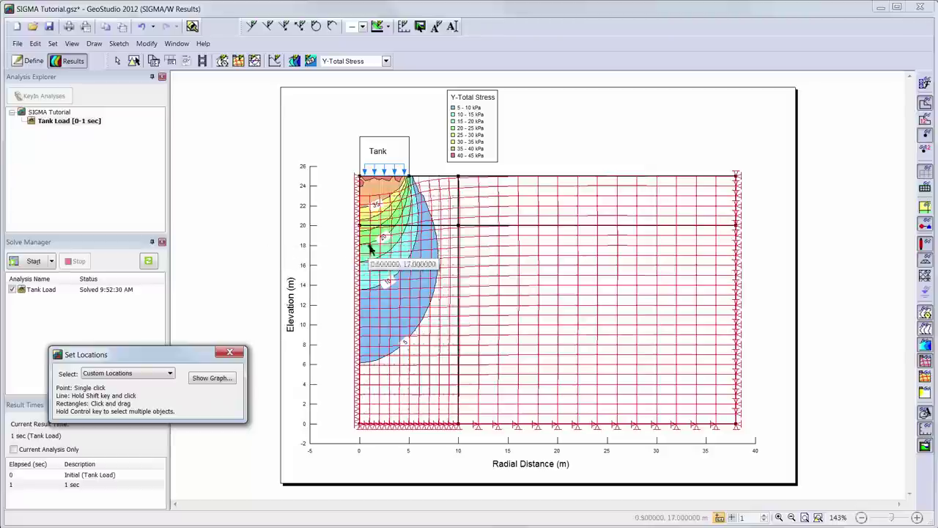
Step: Select the node column at x=5 m from tank corner to base and plot its X-displacement graph
{"action": "left_click_drag", "start_coordinate": [407, 170], "coordinate": [412, 430]}
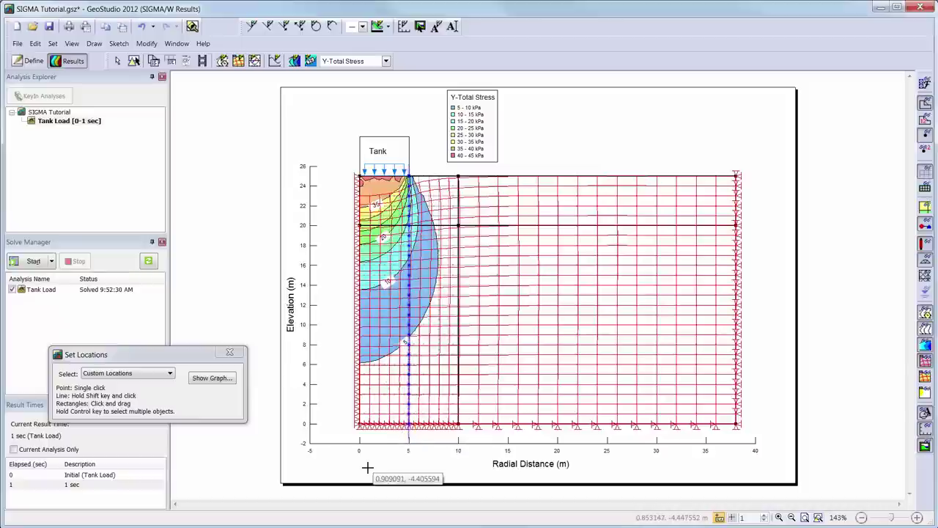
{"action": "left_click", "coordinate": [214, 379]}
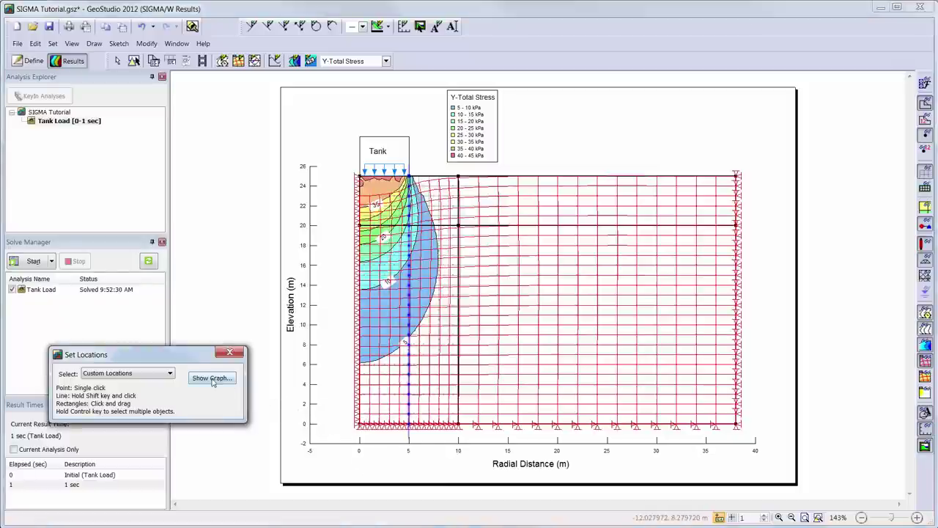
{"action": "left_click", "coordinate": [212, 378]}
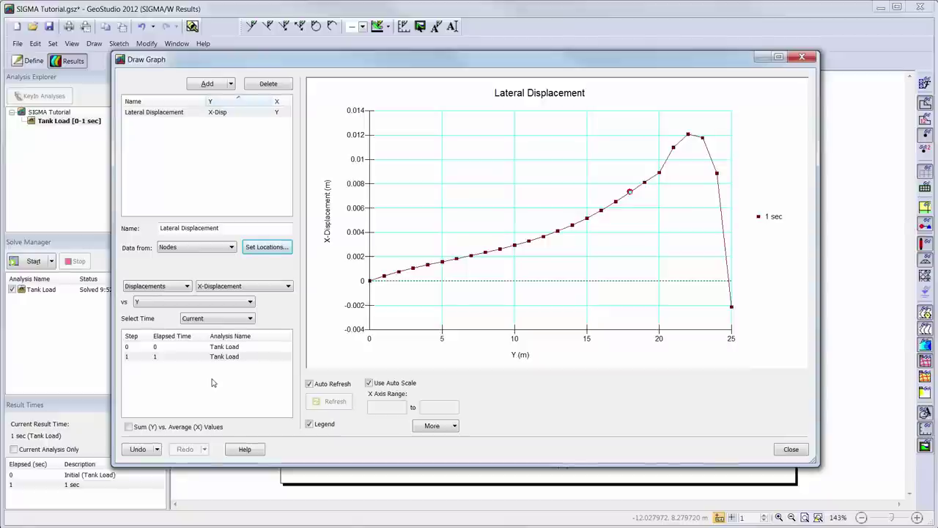
{"action": "left_click", "coordinate": [455, 425]}
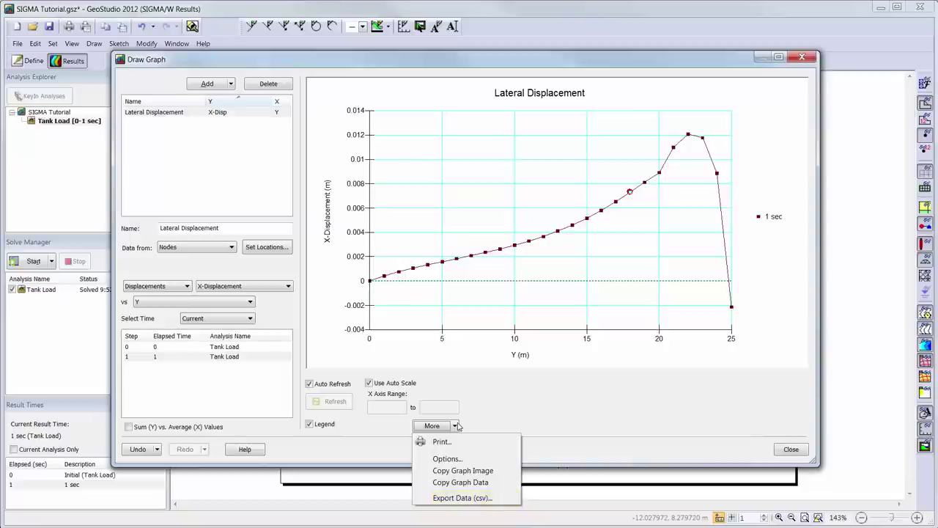
Step: Rotate the Lateral Displacement graph 90°, hide its legend, use font size 12, then close it
{"action": "left_click", "coordinate": [461, 459]}
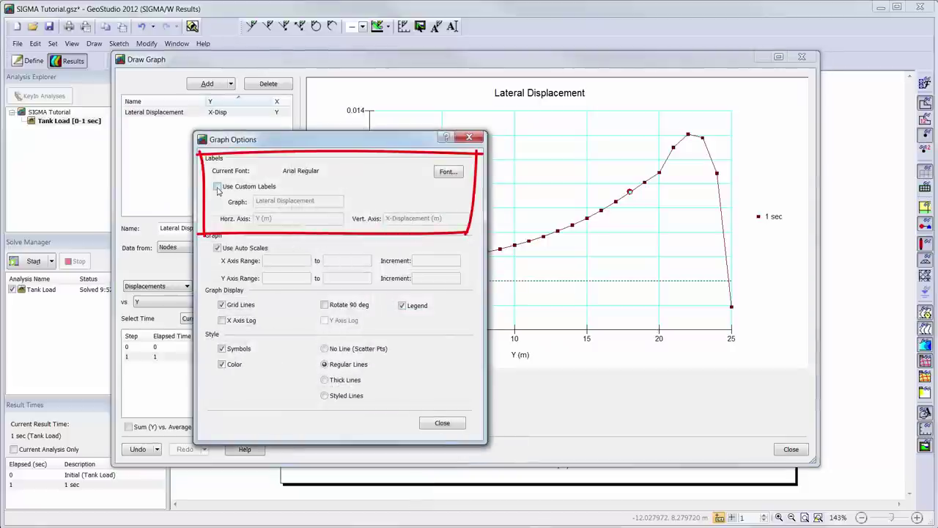
{"action": "left_click", "coordinate": [218, 188]}
{"action": "left_click", "coordinate": [217, 188]}
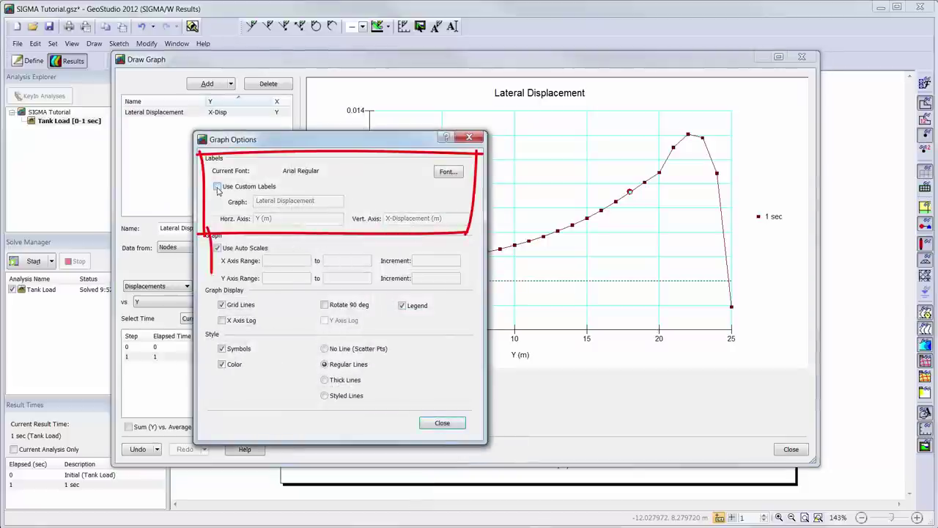
{"action": "left_click", "coordinate": [325, 305]}
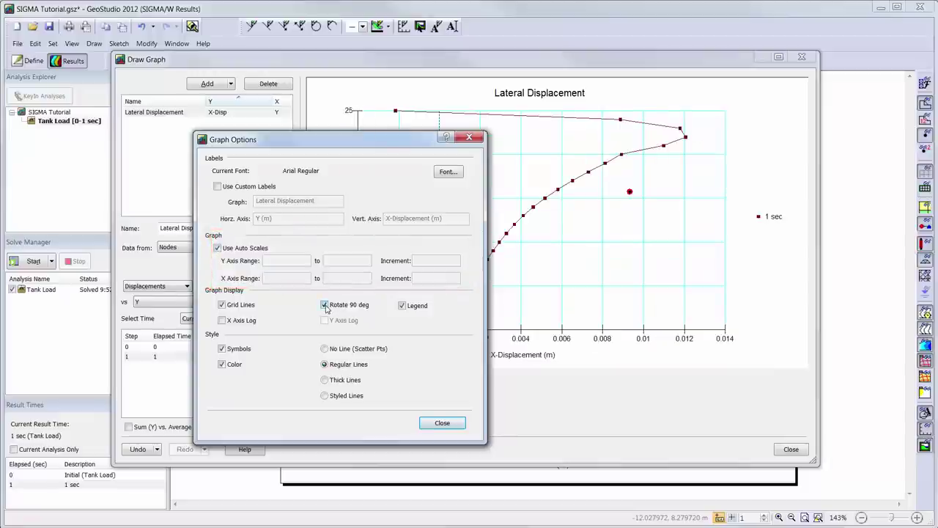
{"action": "left_click", "coordinate": [403, 306]}
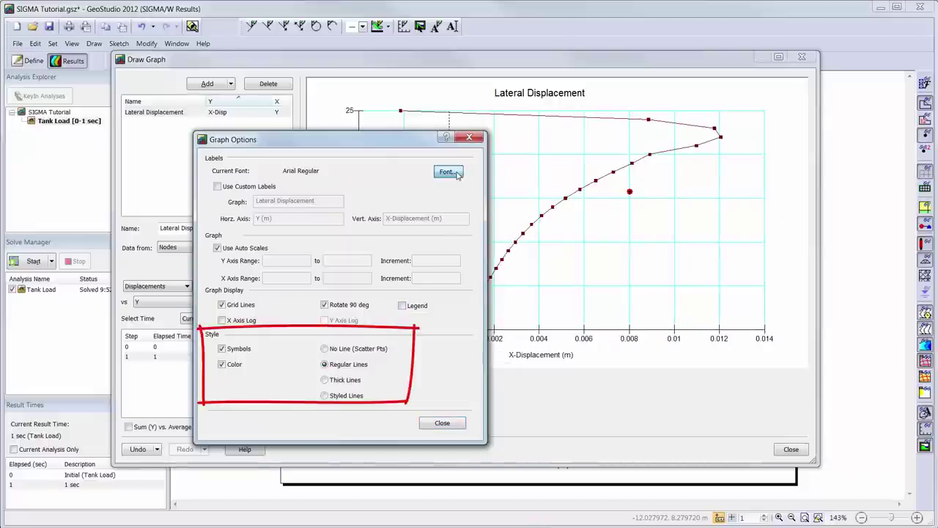
{"action": "left_click", "coordinate": [448, 172]}
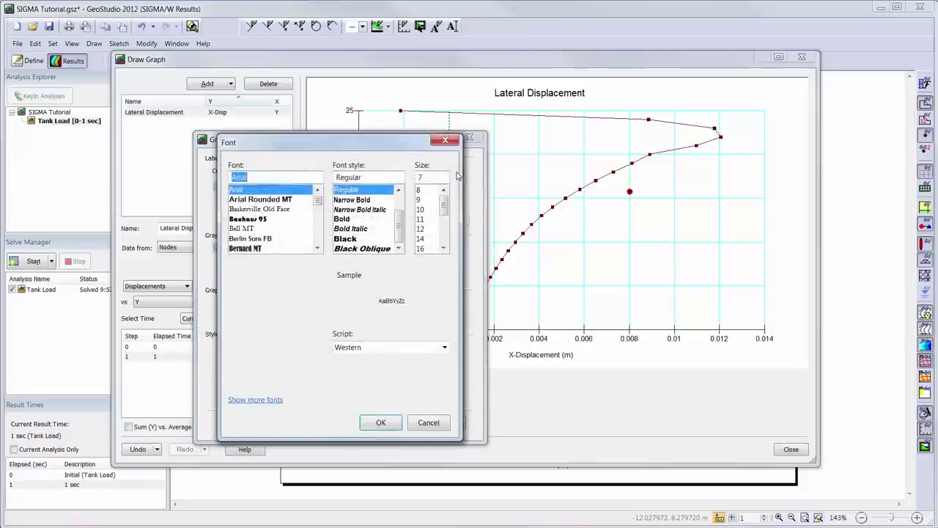
{"action": "left_click", "coordinate": [425, 227]}
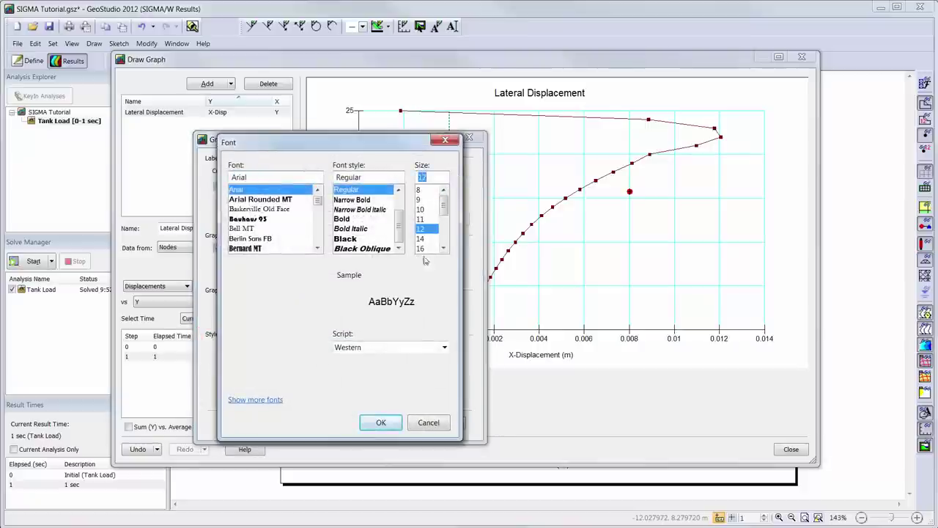
{"action": "left_click", "coordinate": [381, 422]}
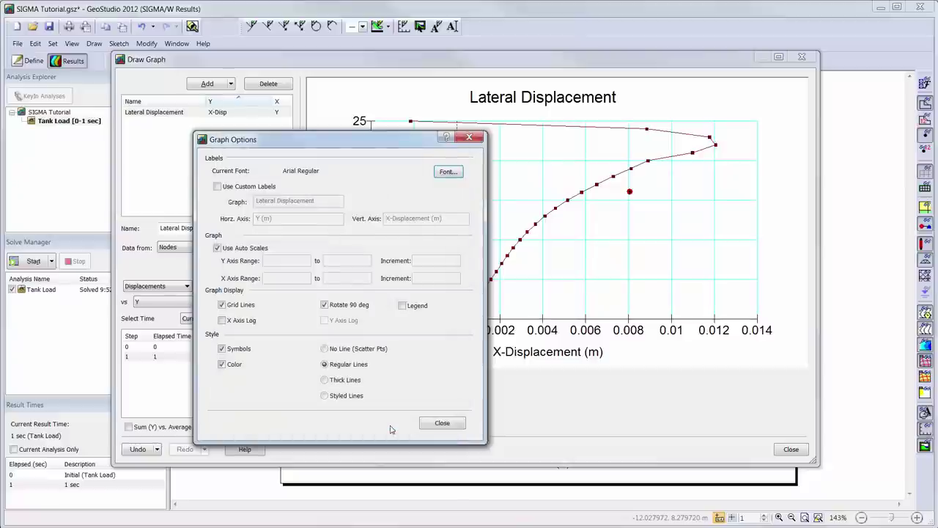
{"action": "left_click", "coordinate": [441, 424]}
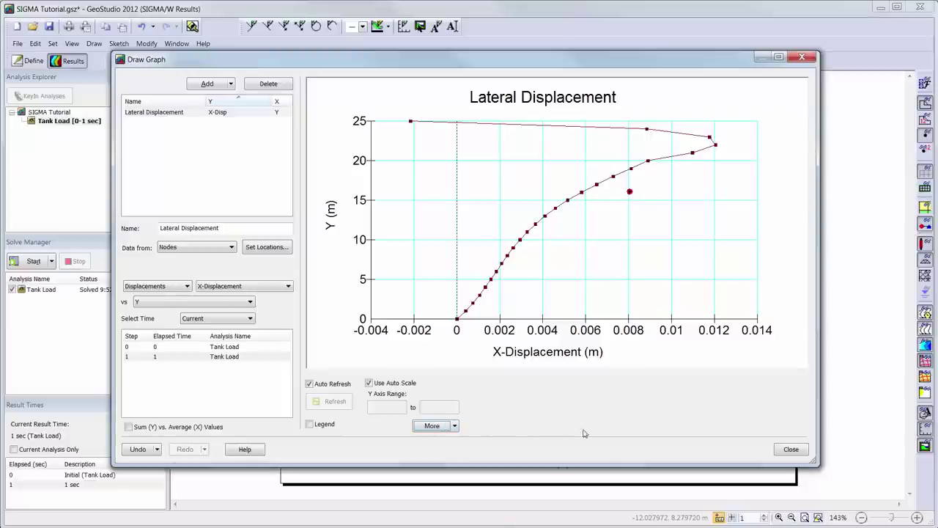
{"action": "left_click", "coordinate": [798, 451]}
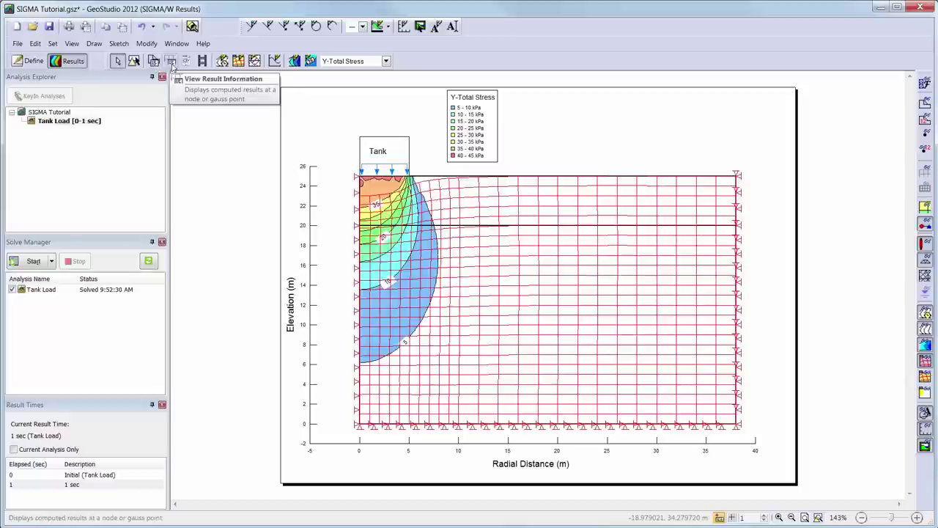
{"action": "left_click", "coordinate": [171, 63]}
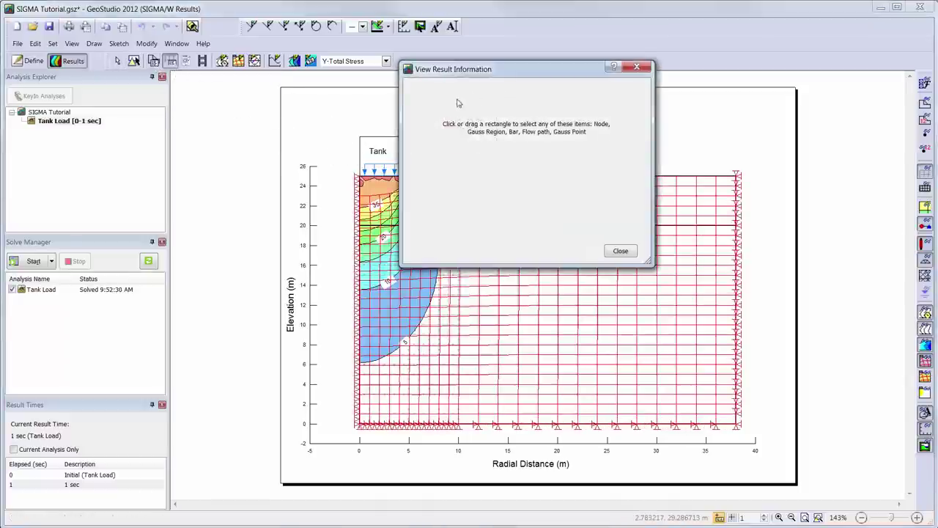
{"action": "left_click_drag", "start_coordinate": [501, 71], "coordinate": [185, 141]}
{"action": "left_click", "coordinate": [368, 187]}
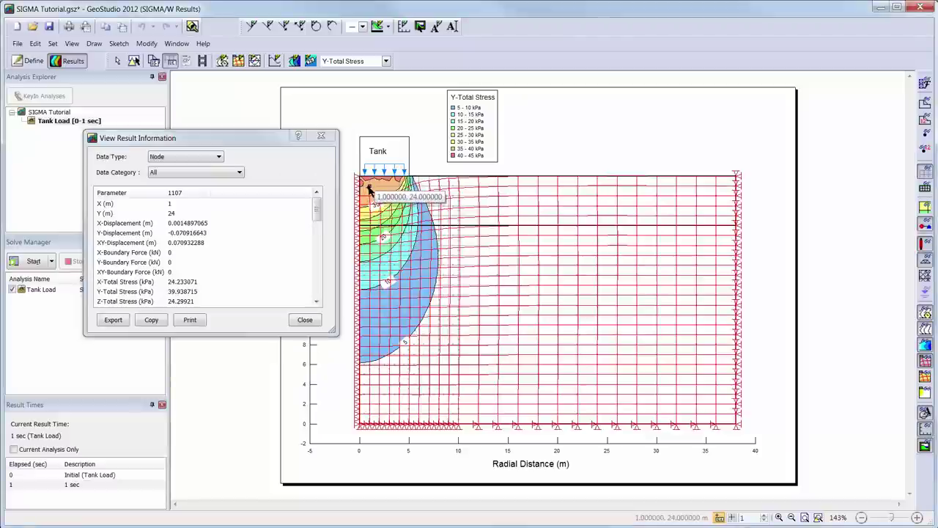
{"action": "left_click_drag", "start_coordinate": [333, 331], "coordinate": [332, 445]}
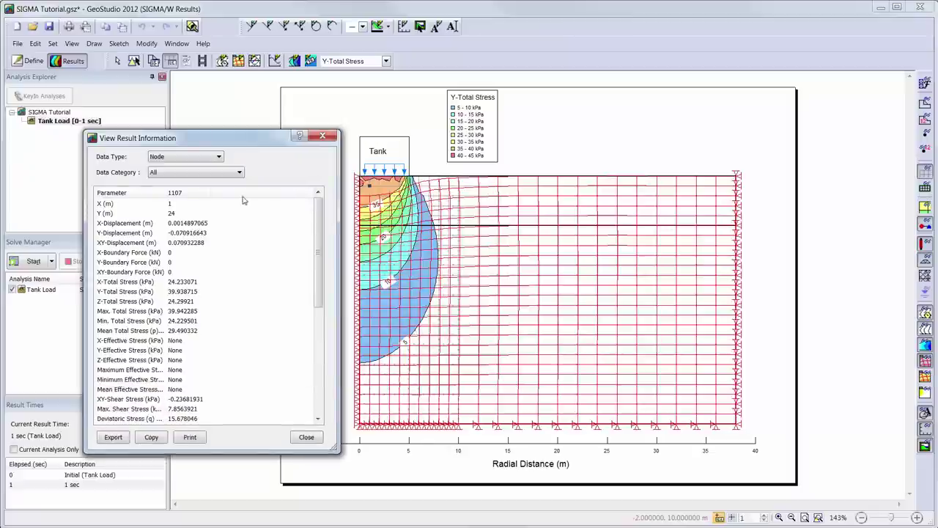
{"action": "left_click", "coordinate": [239, 173]}
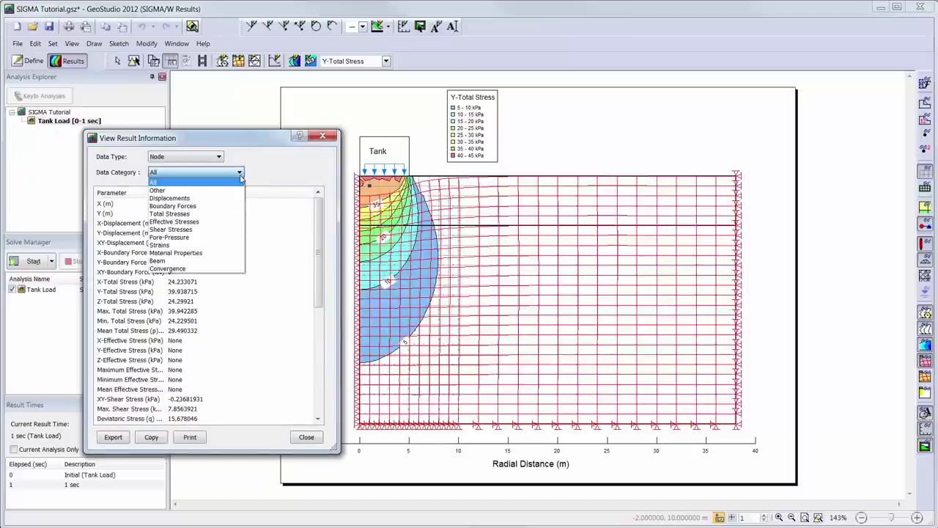
{"action": "left_click", "coordinate": [231, 198]}
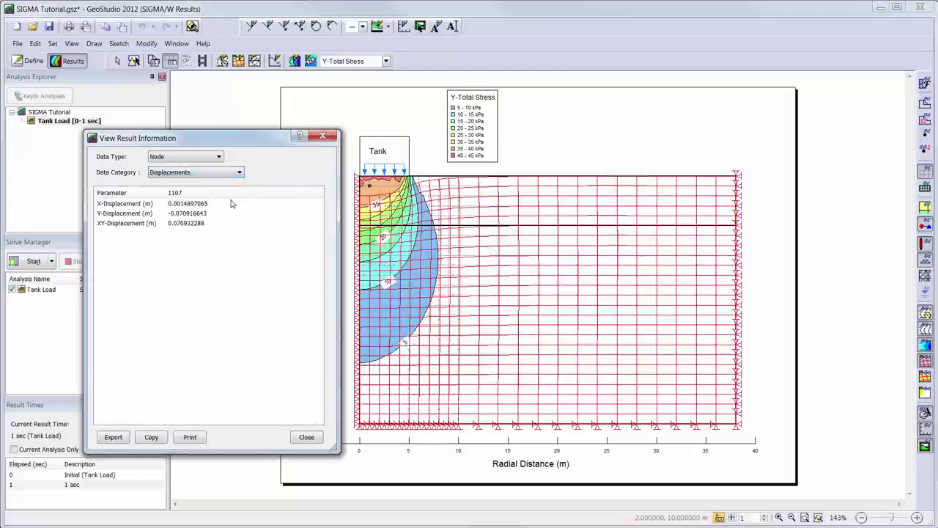
{"action": "left_click", "coordinate": [330, 137]}
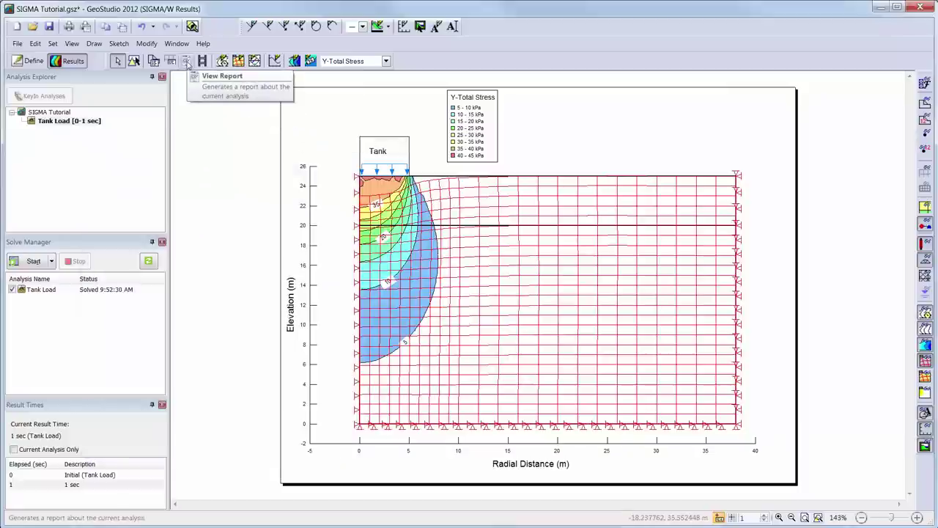
Step: Generate the Tank Load HTML report and save it as SIGMA Tutorial.html
{"action": "left_click", "coordinate": [187, 61]}
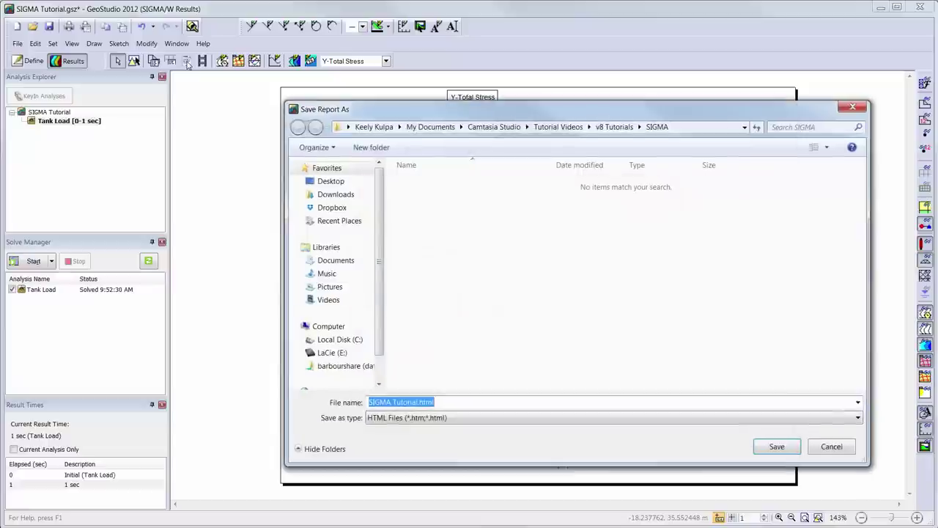
{"action": "left_click", "coordinate": [780, 448]}
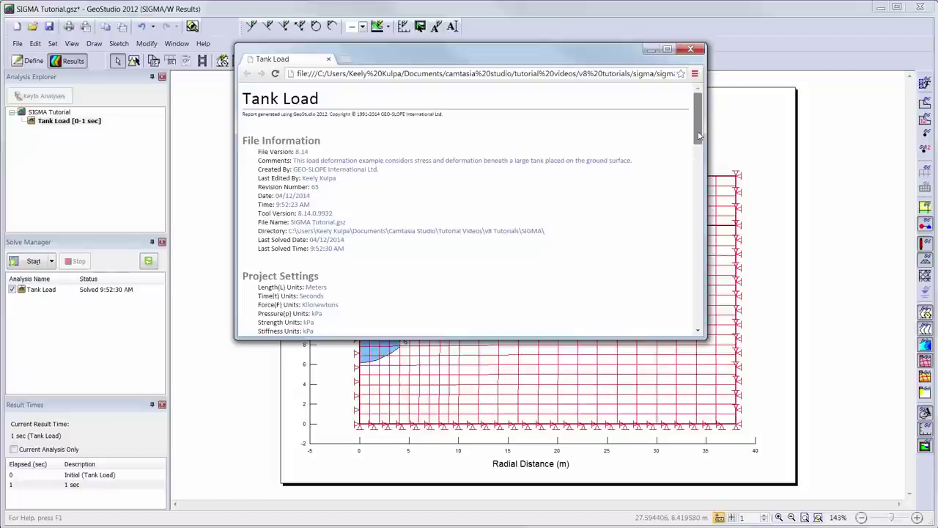
Step: Scroll the report down to the materials section, then close the browser window
{"action": "left_click_drag", "start_coordinate": [698, 130], "coordinate": [705, 229]}
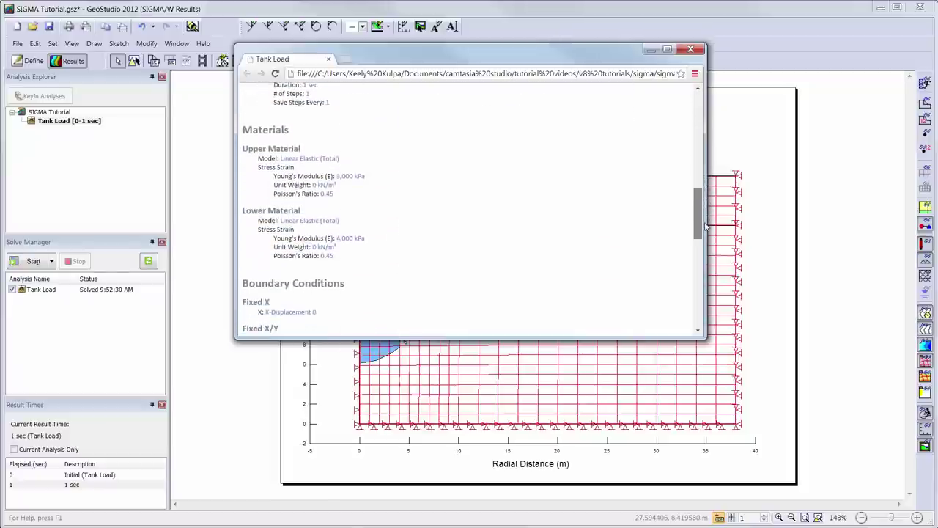
{"action": "left_click", "coordinate": [703, 50]}
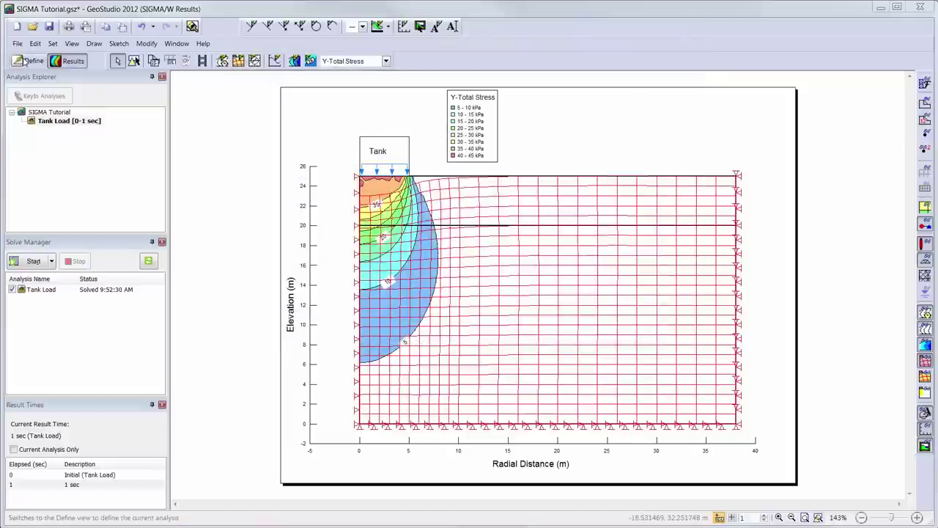
Step: Switch to Define mode, bring up Draw Materials, and show its help topic
{"action": "left_click", "coordinate": [27, 62]}
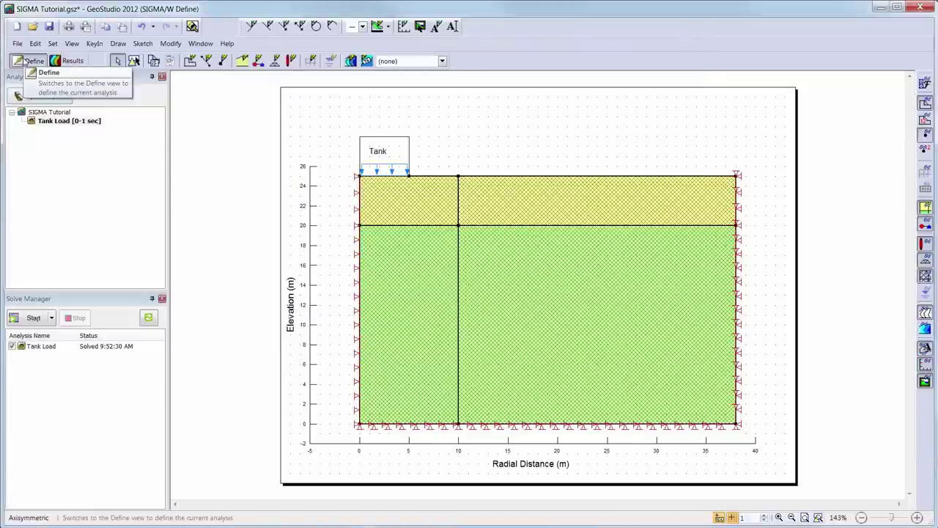
{"action": "left_click", "coordinate": [242, 61]}
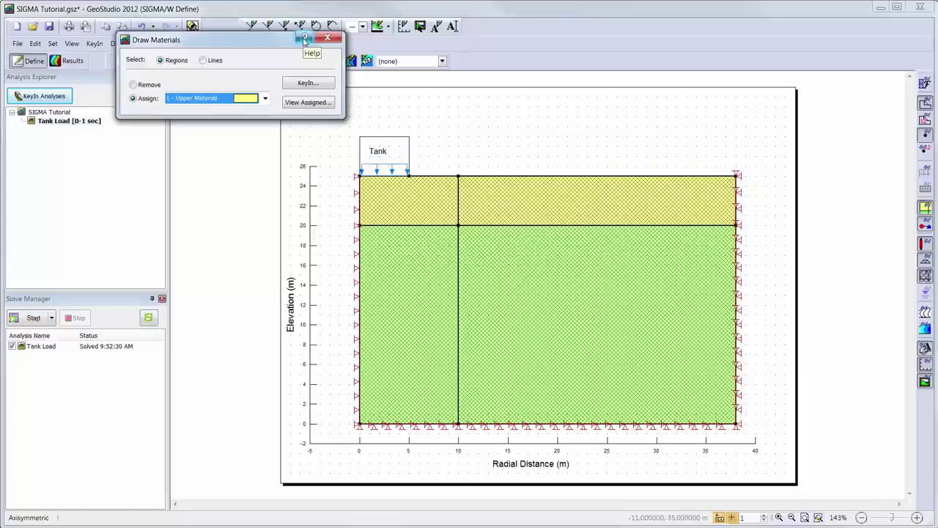
{"action": "left_click", "coordinate": [304, 40]}
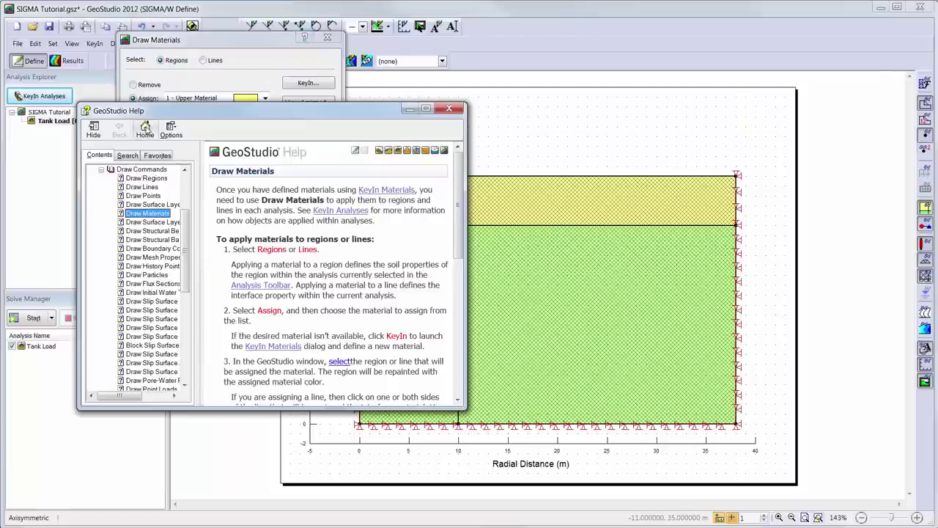
Step: Navigate the help window from Draw Materials to the GeoStudio Help home page
{"action": "left_click", "coordinate": [145, 129]}
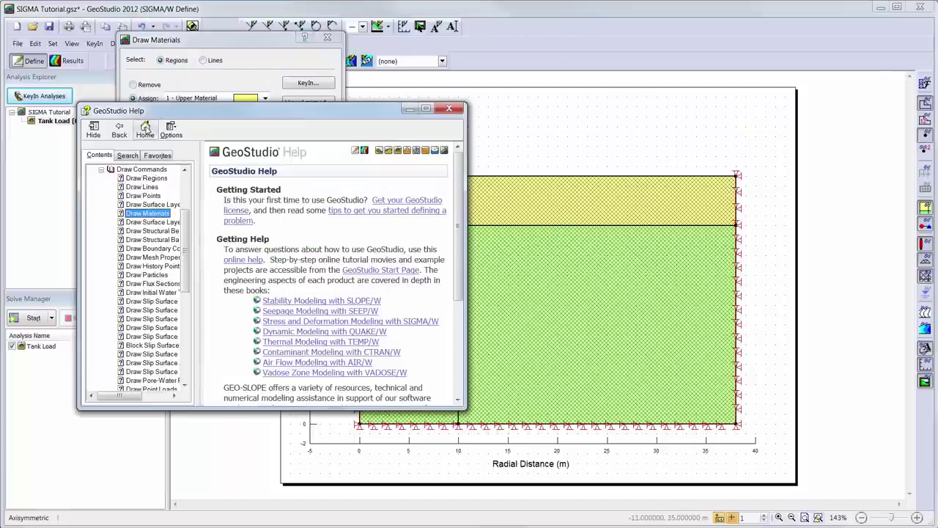